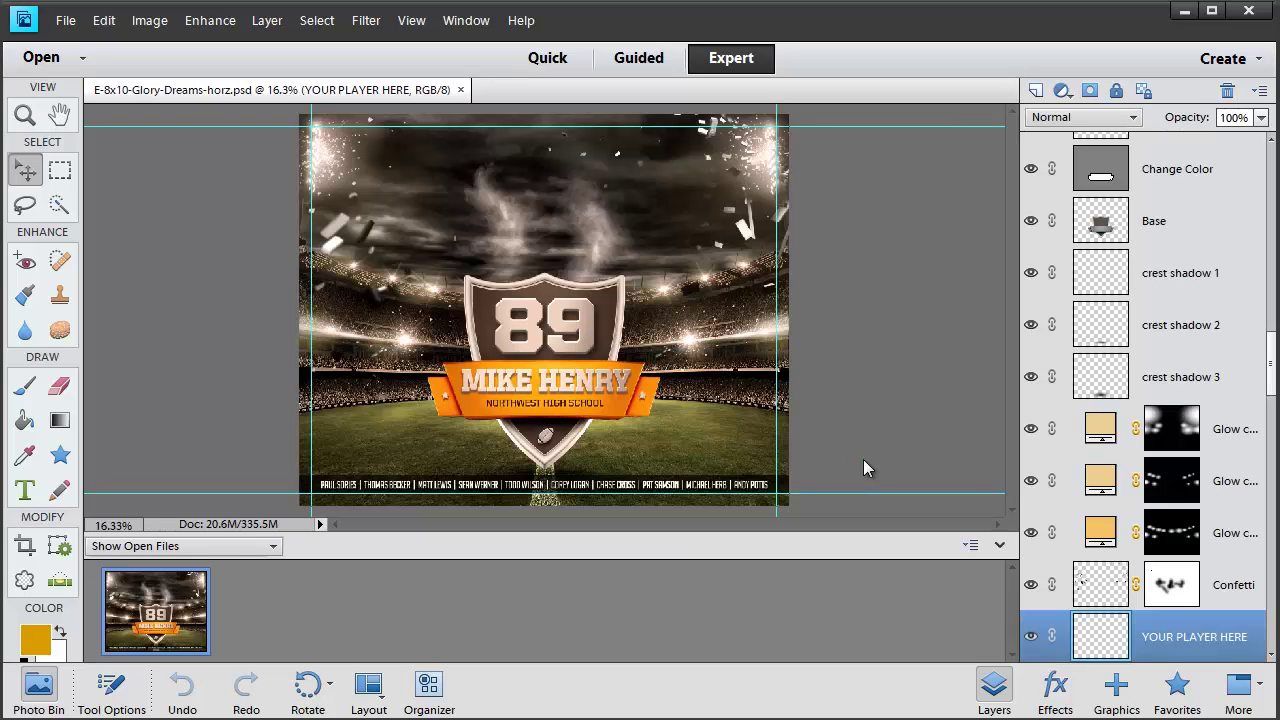
Collapse the Photo Bin and hide the Photo Filter 1 adjustment
click(999, 548)
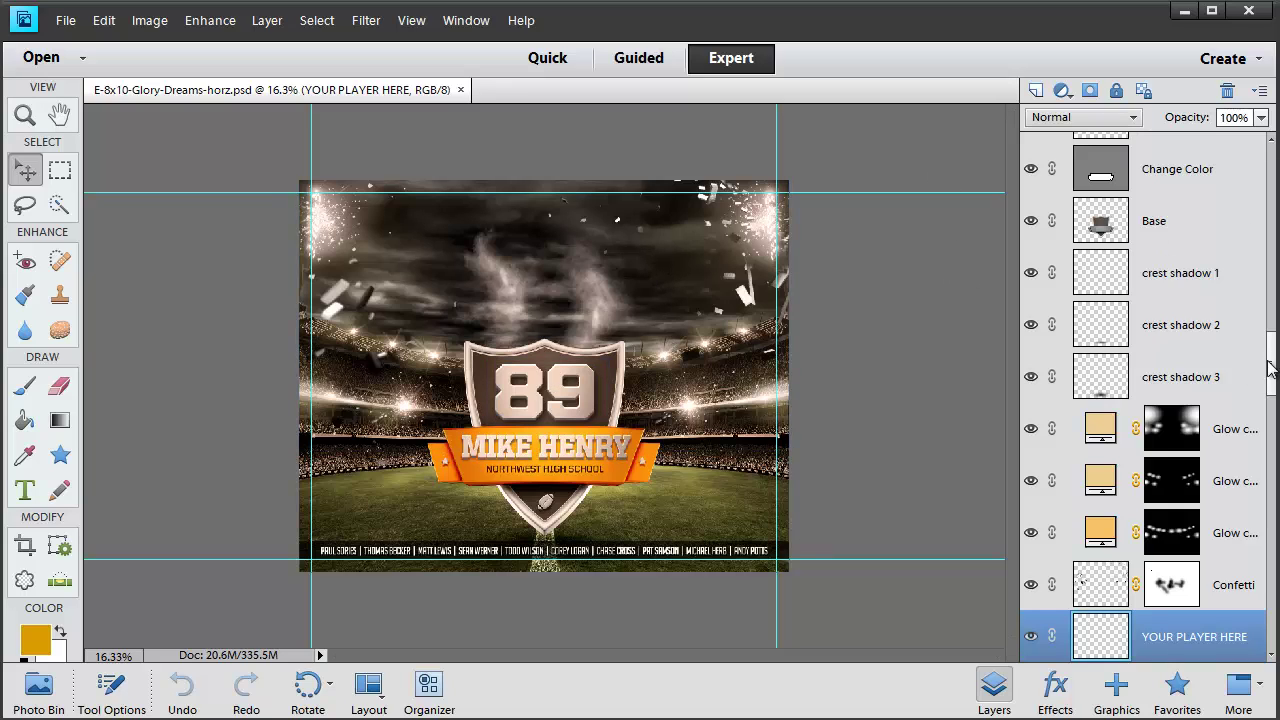
drag(1273, 347, 1275, 143)
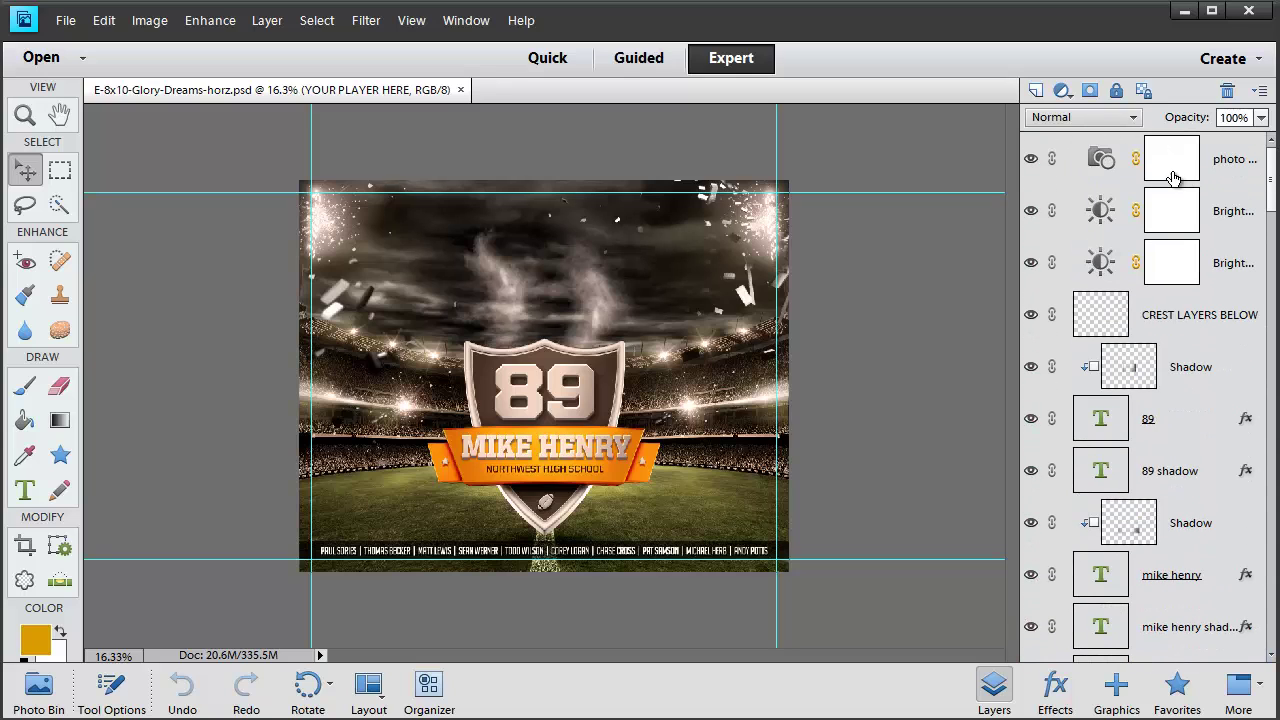
click(1029, 160)
Widen the Layers panel, compare Brightness/Contrast 2 off and on, and select CREST LAYERS BELOW
drag(1019, 435, 912, 426)
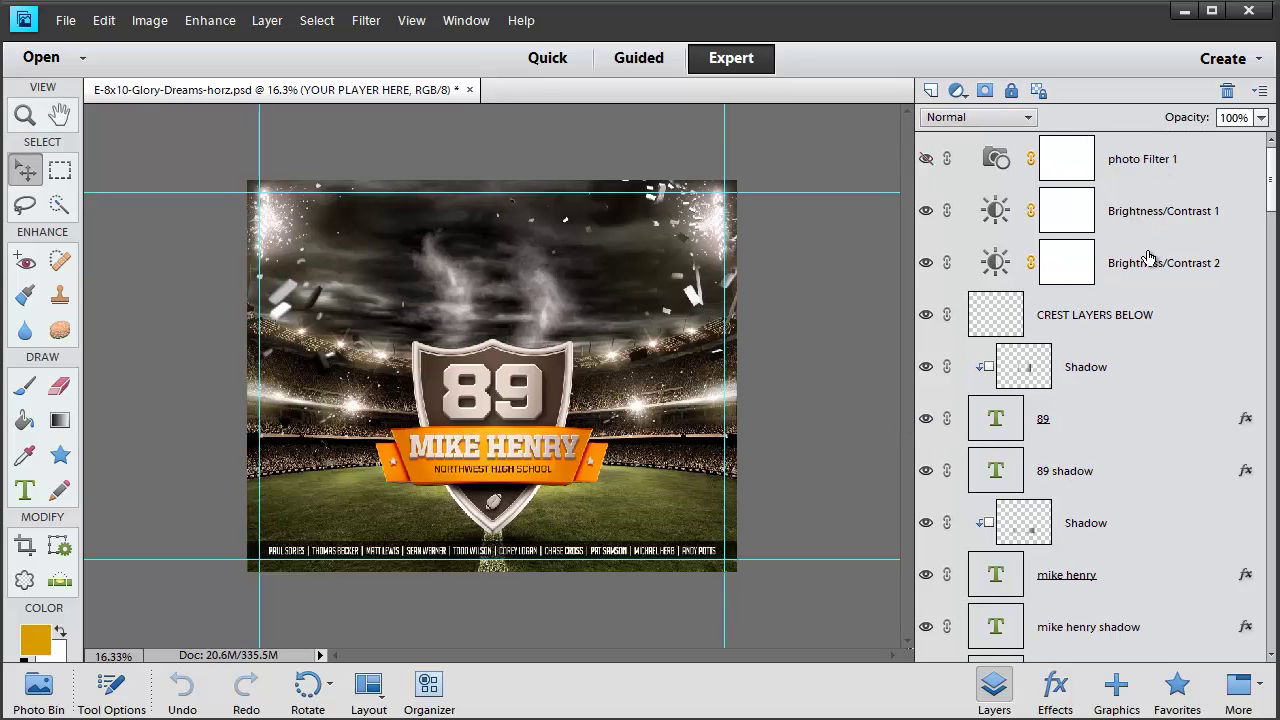
click(927, 270)
click(927, 272)
click(1085, 322)
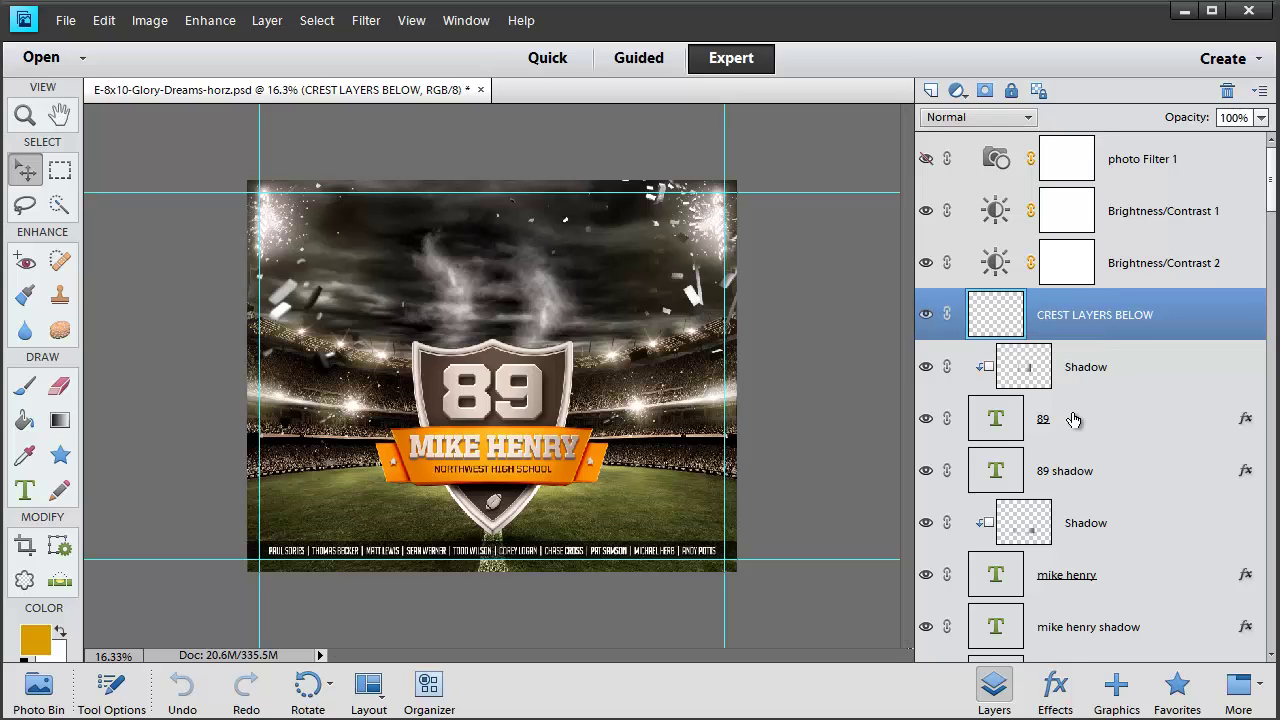
drag(1273, 180, 1267, 372)
Select all crest layers from CREST LAYERS BELOW down to crest shadow 3
click(1076, 300)
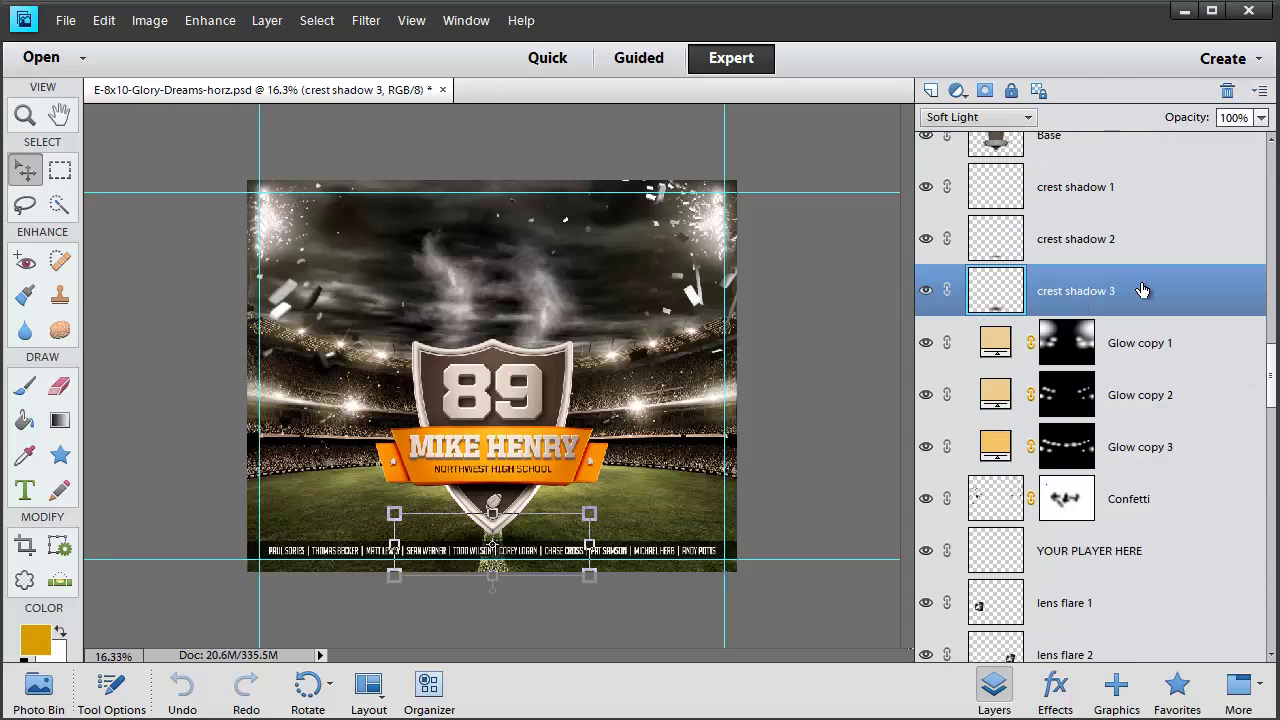
scroll(1143, 290, up, 12)
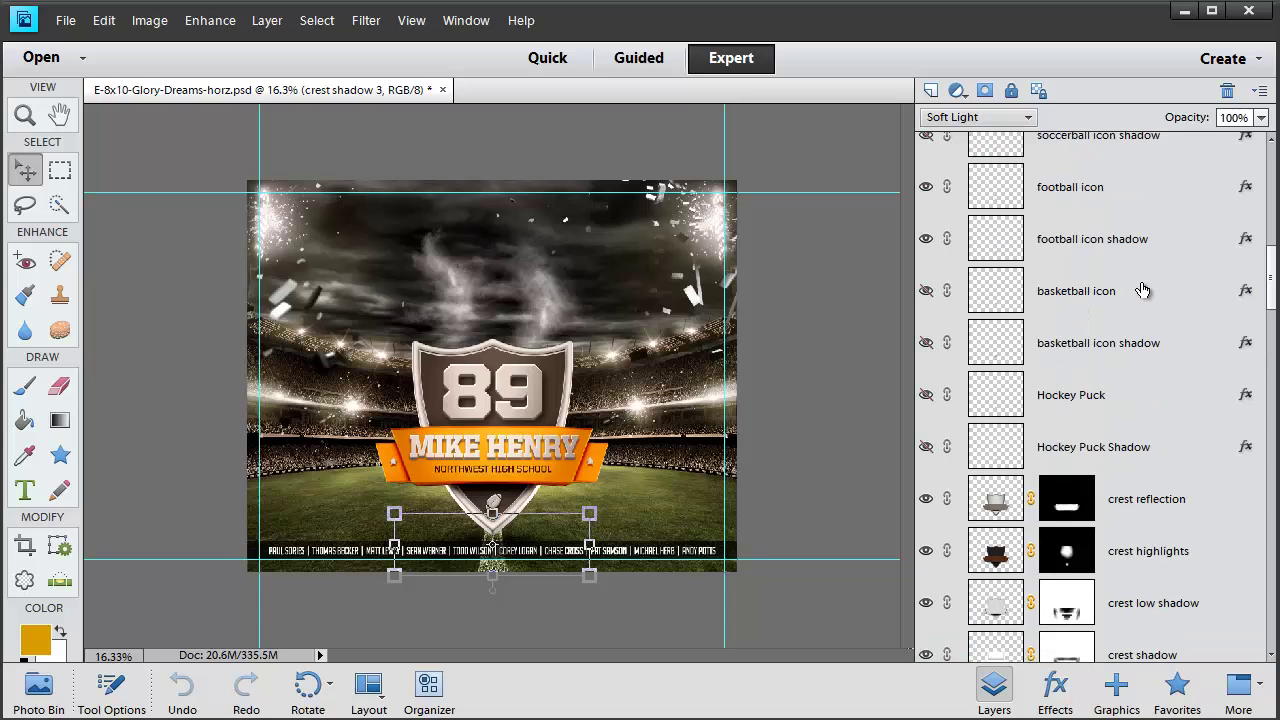
scroll(1143, 290, up, 9)
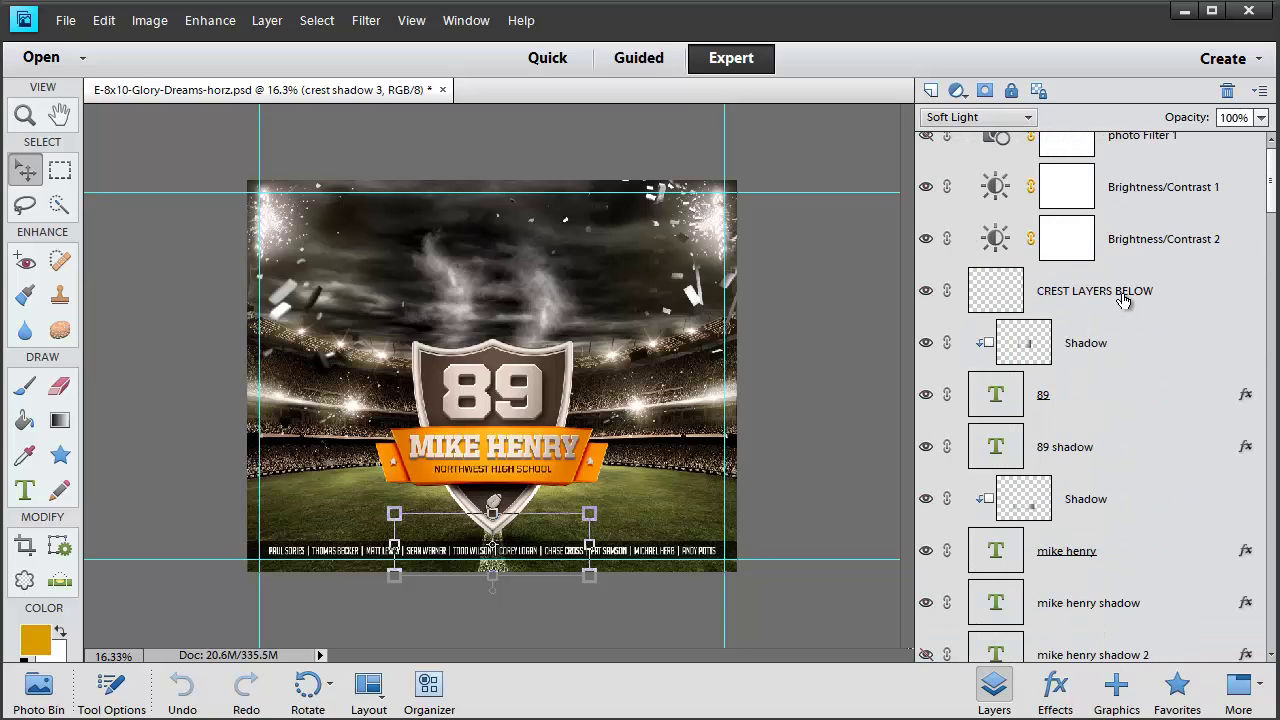
scroll(1123, 300, down, 16)
scroll(1151, 557, up, 14)
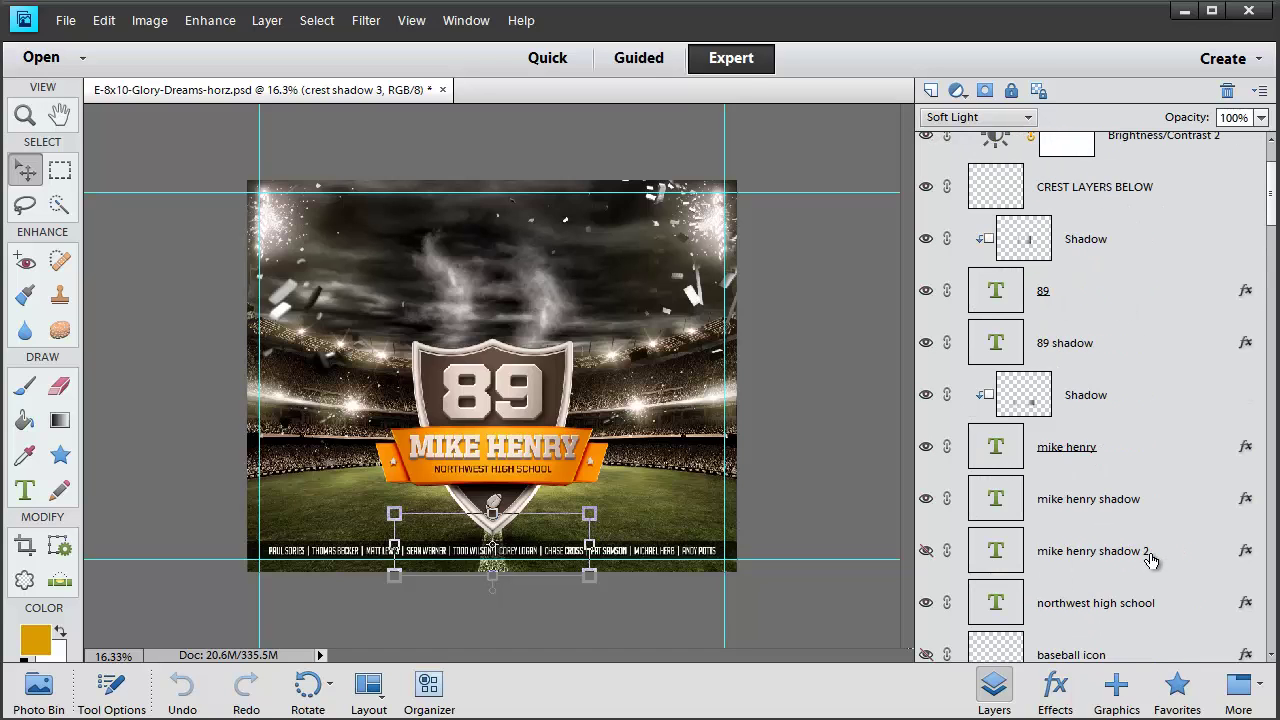
scroll(1138, 428, up, 3)
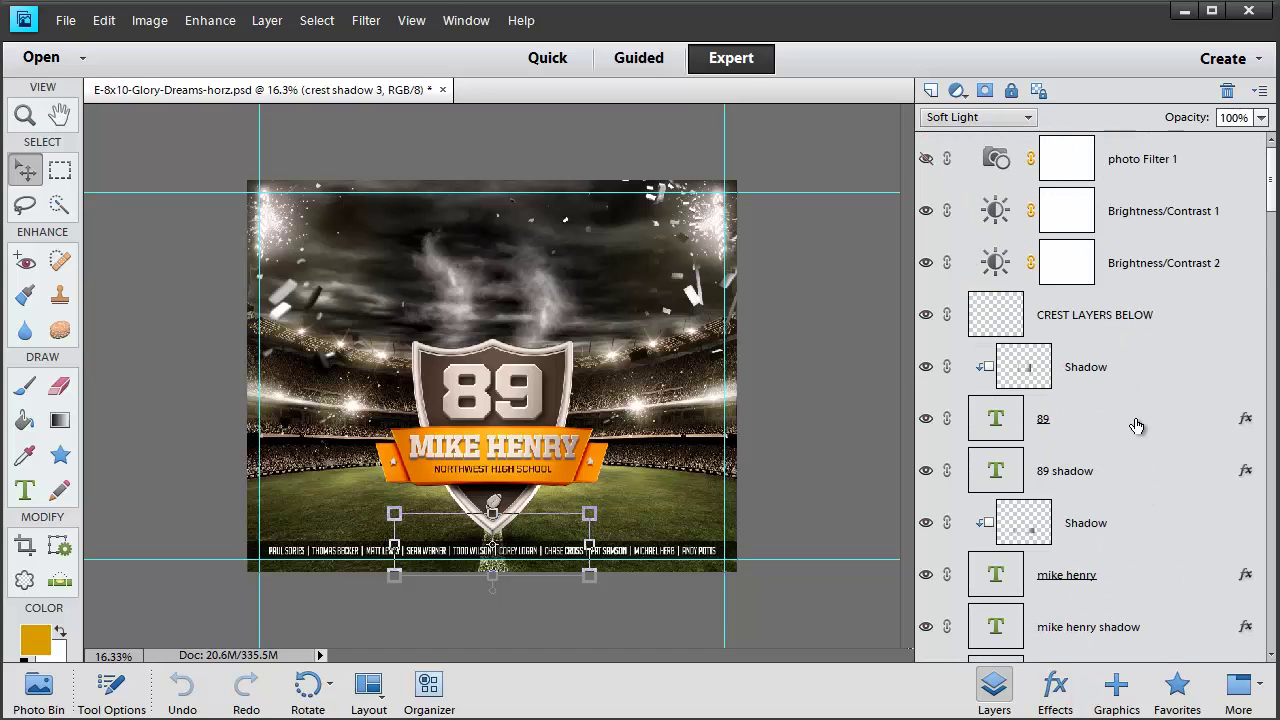
shift+click(1097, 323)
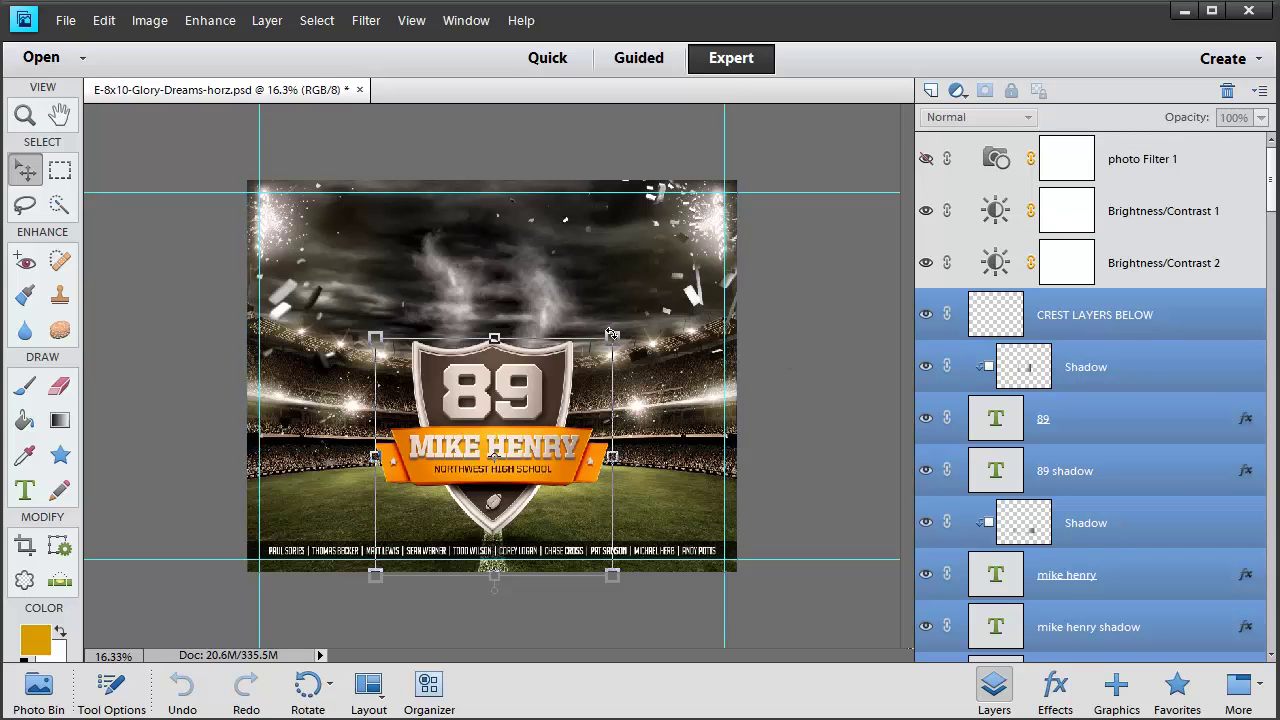
Scale the crest down, move it to the lower left, and commit the transform
drag(614, 337, 595, 365)
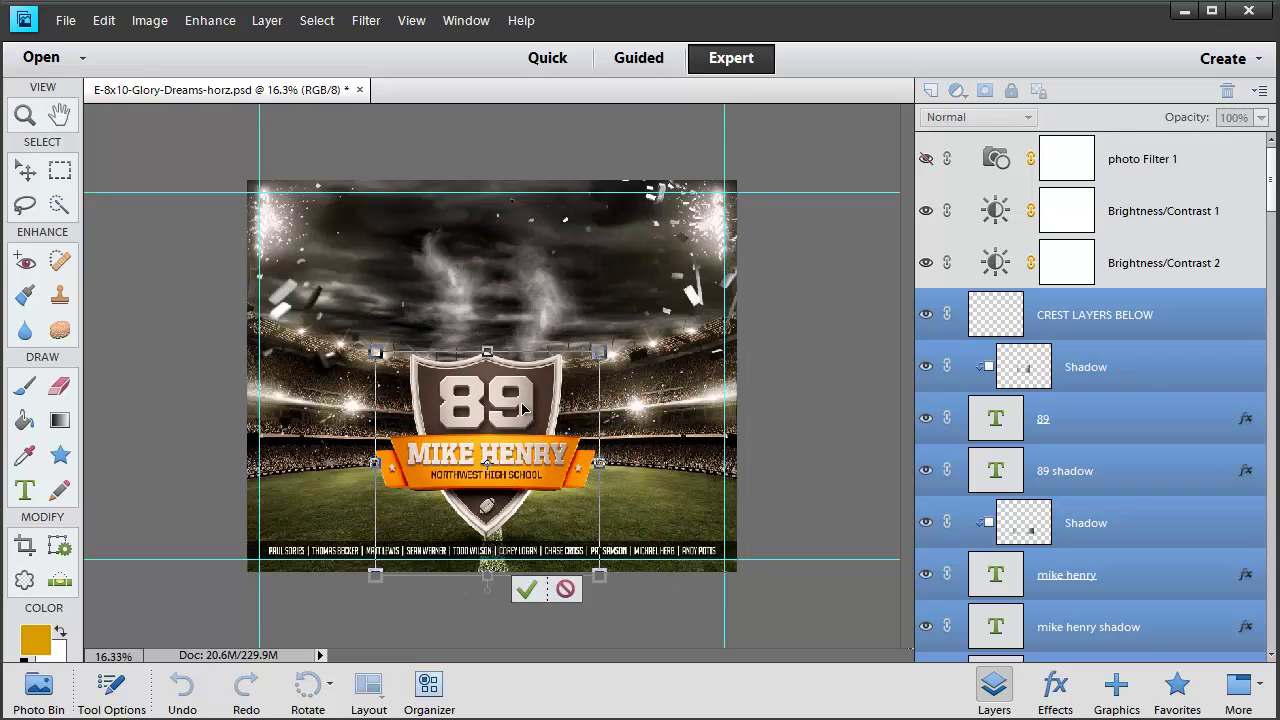
drag(520, 415, 394, 441)
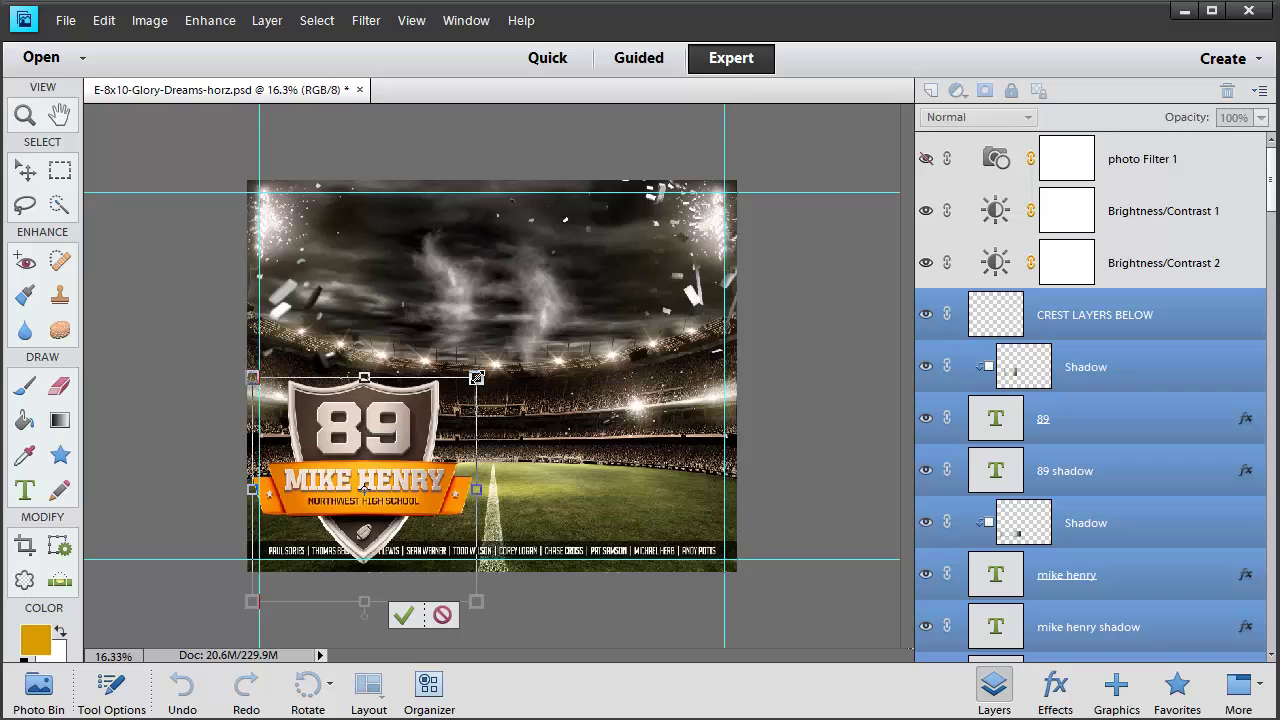
scroll(1088, 450, down, 5)
click(1086, 382)
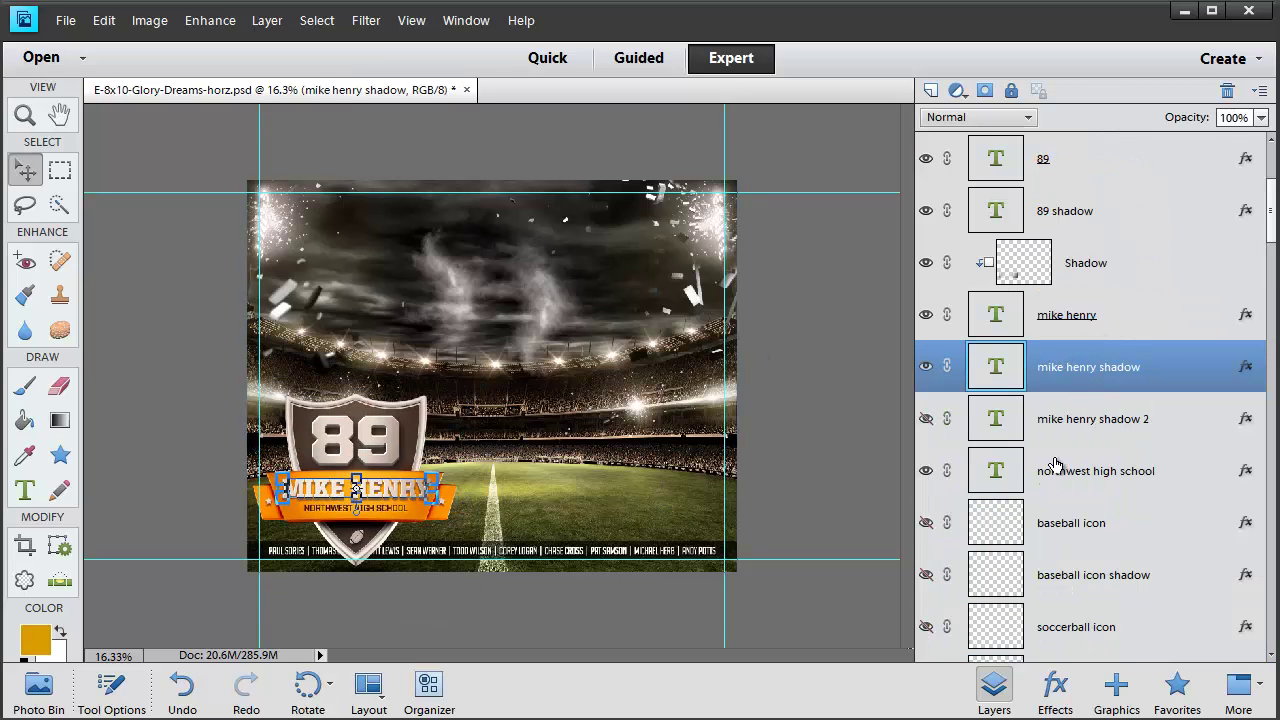
scroll(1186, 429, down, 10)
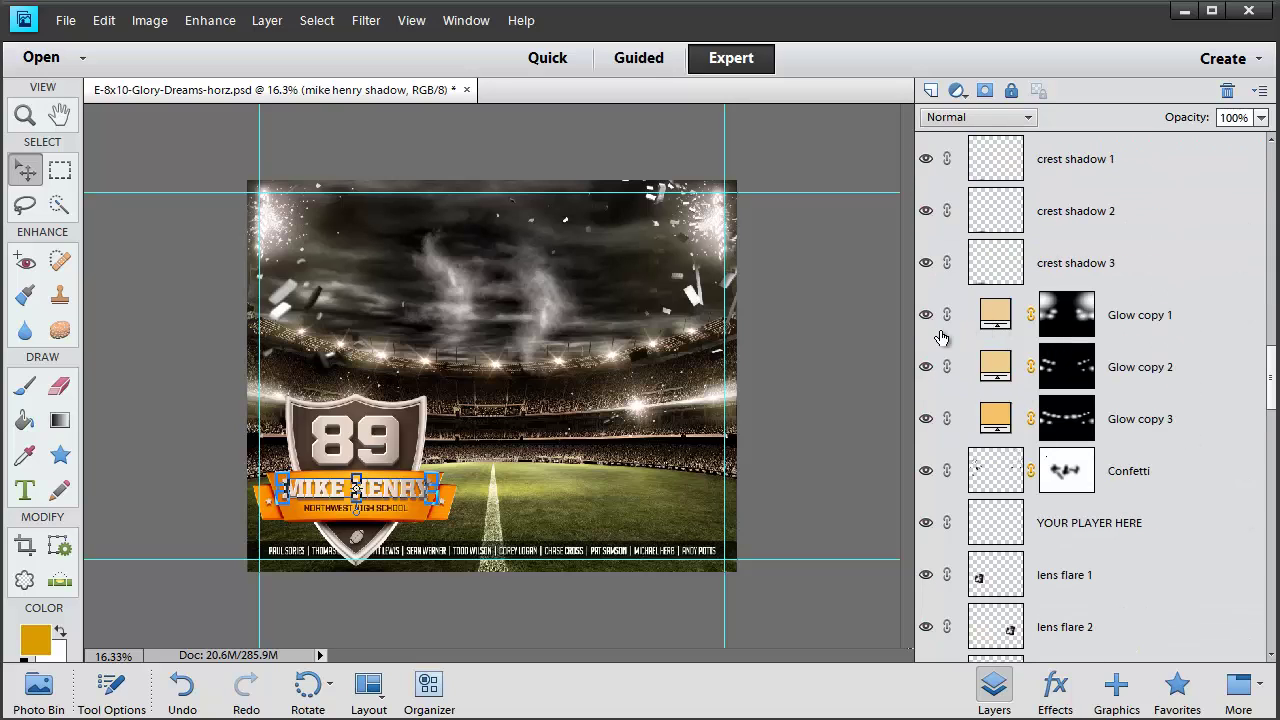
click(1057, 314)
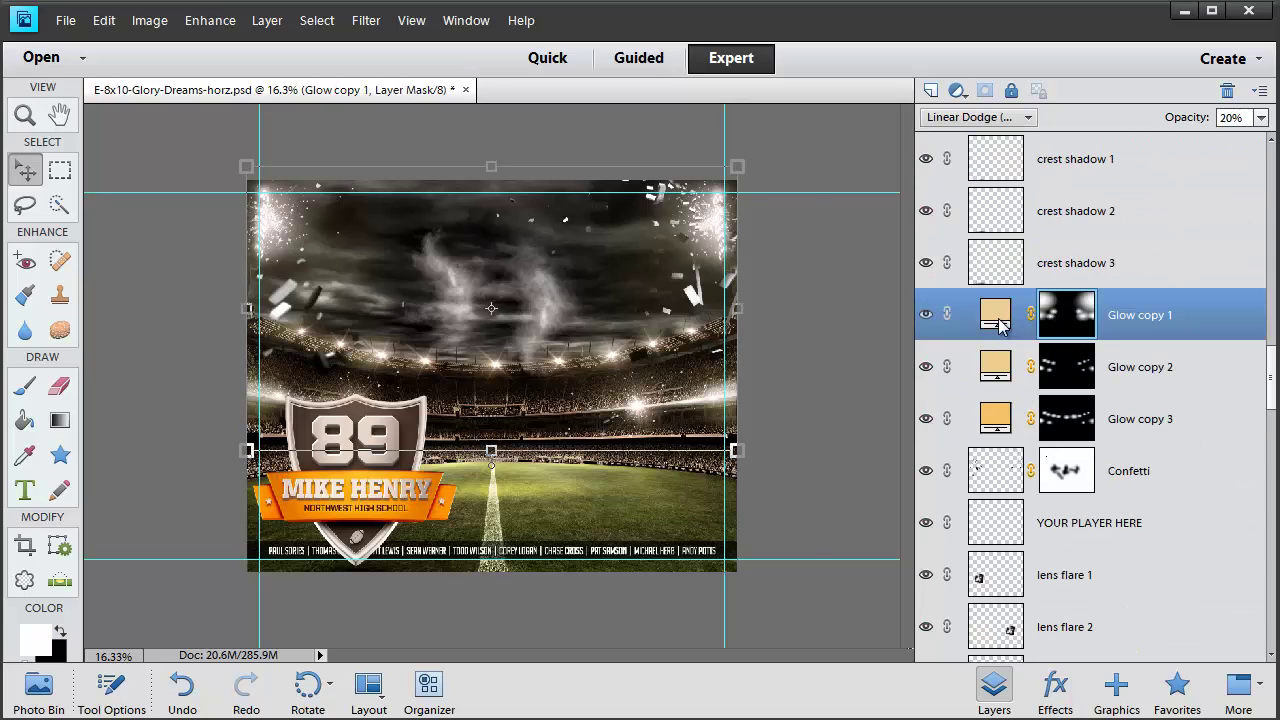
double_click(1002, 316)
drag(546, 204, 1019, 112)
click(989, 229)
click(965, 224)
drag(995, 320, 1024, 181)
click(1187, 163)
scroll(1062, 484, down, 3)
click(926, 316)
click(926, 316)
click(1068, 318)
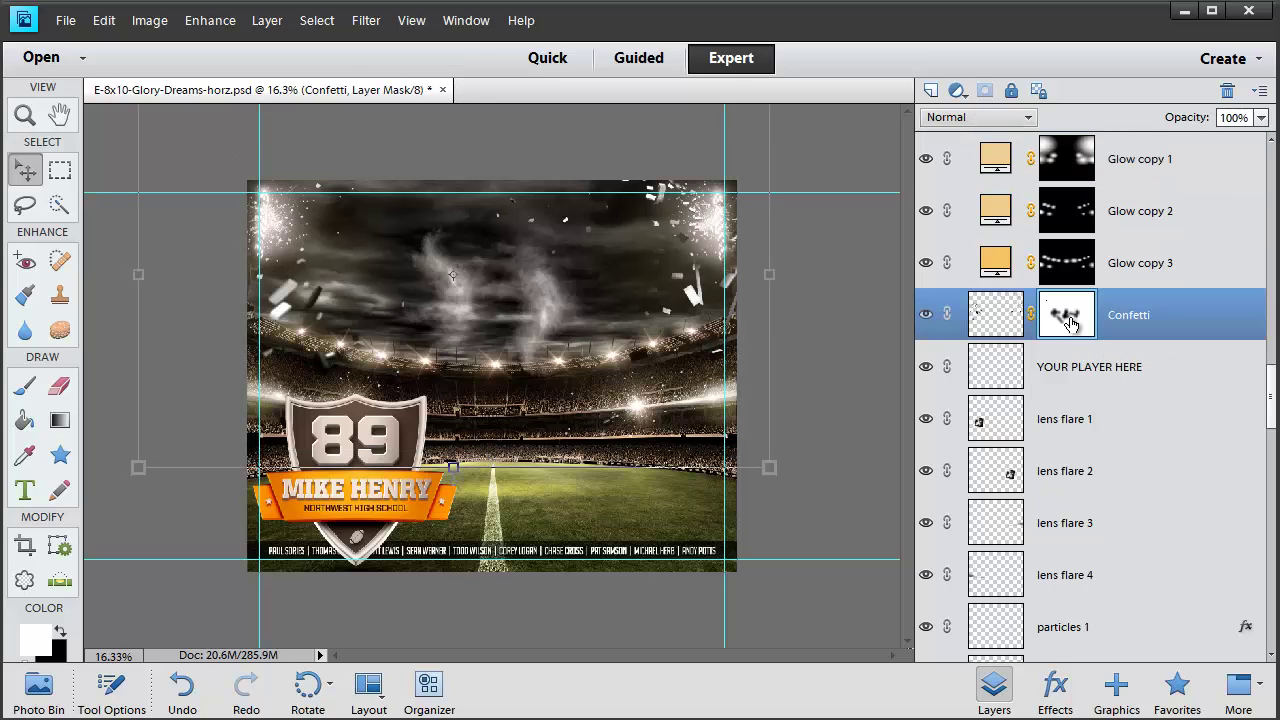
scroll(1076, 410, down, 3)
click(1075, 225)
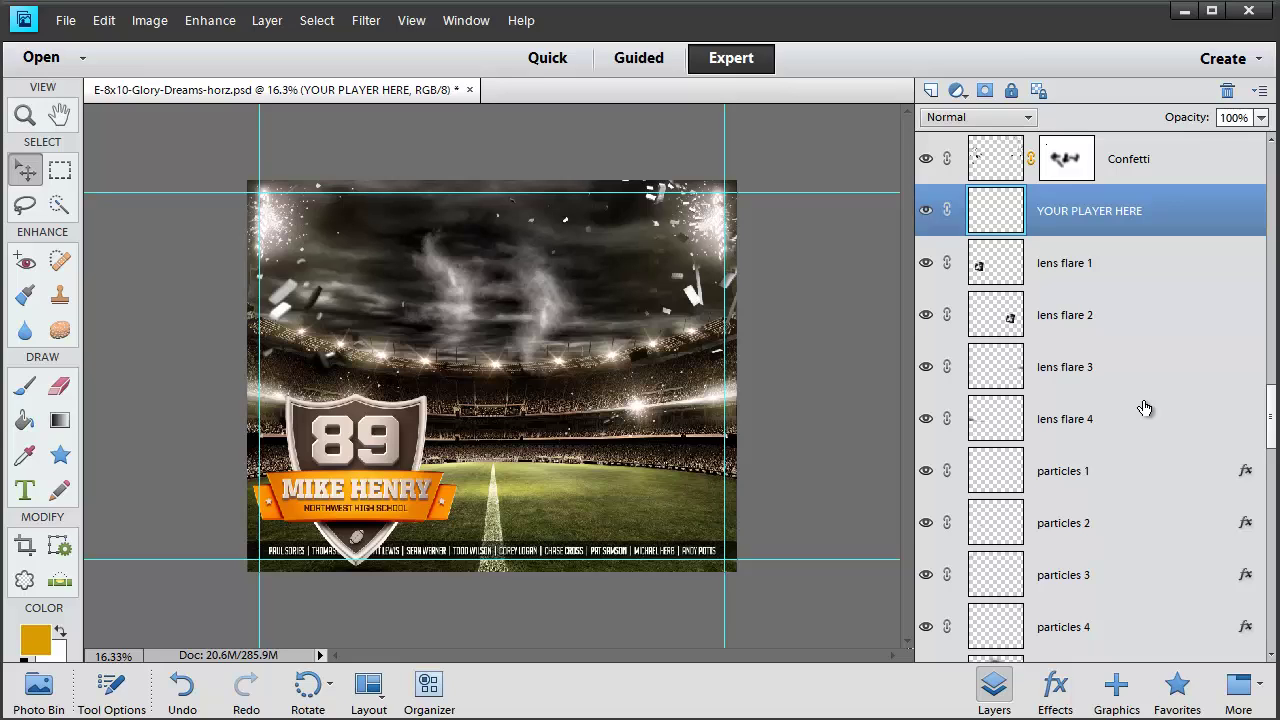
scroll(1145, 408, down, 4)
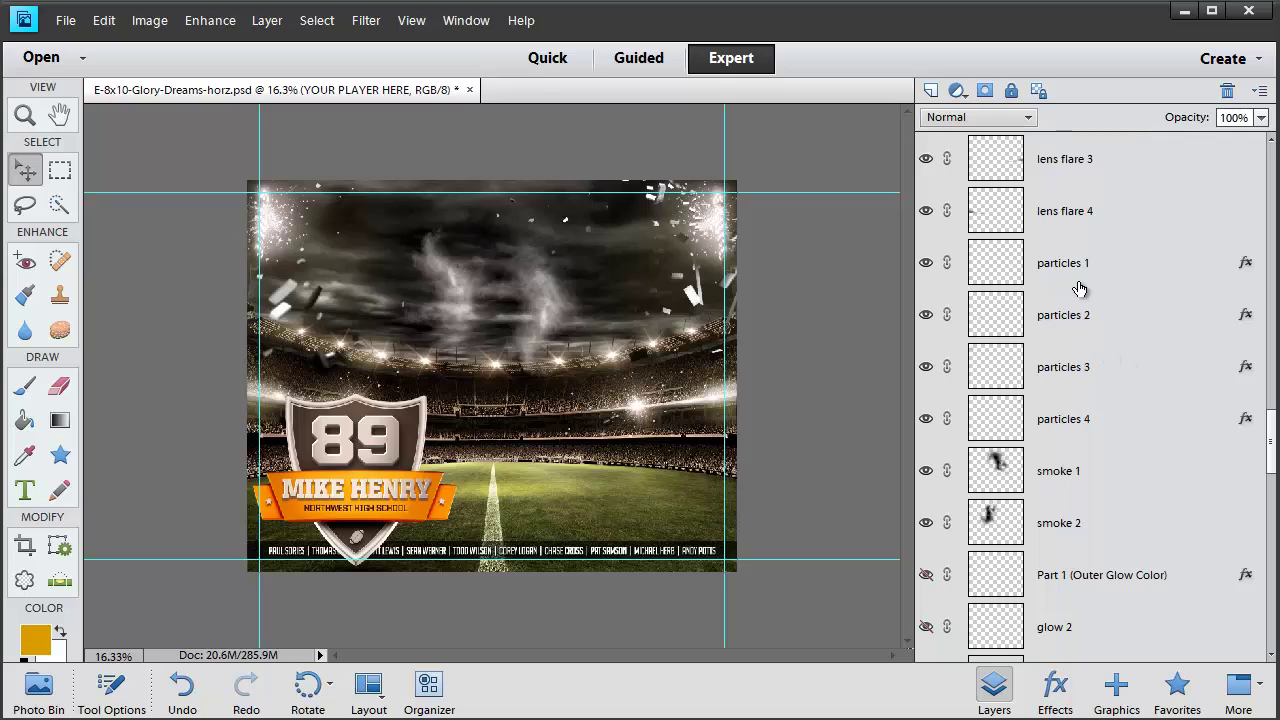
click(1078, 288)
scroll(1080, 365, down, 1)
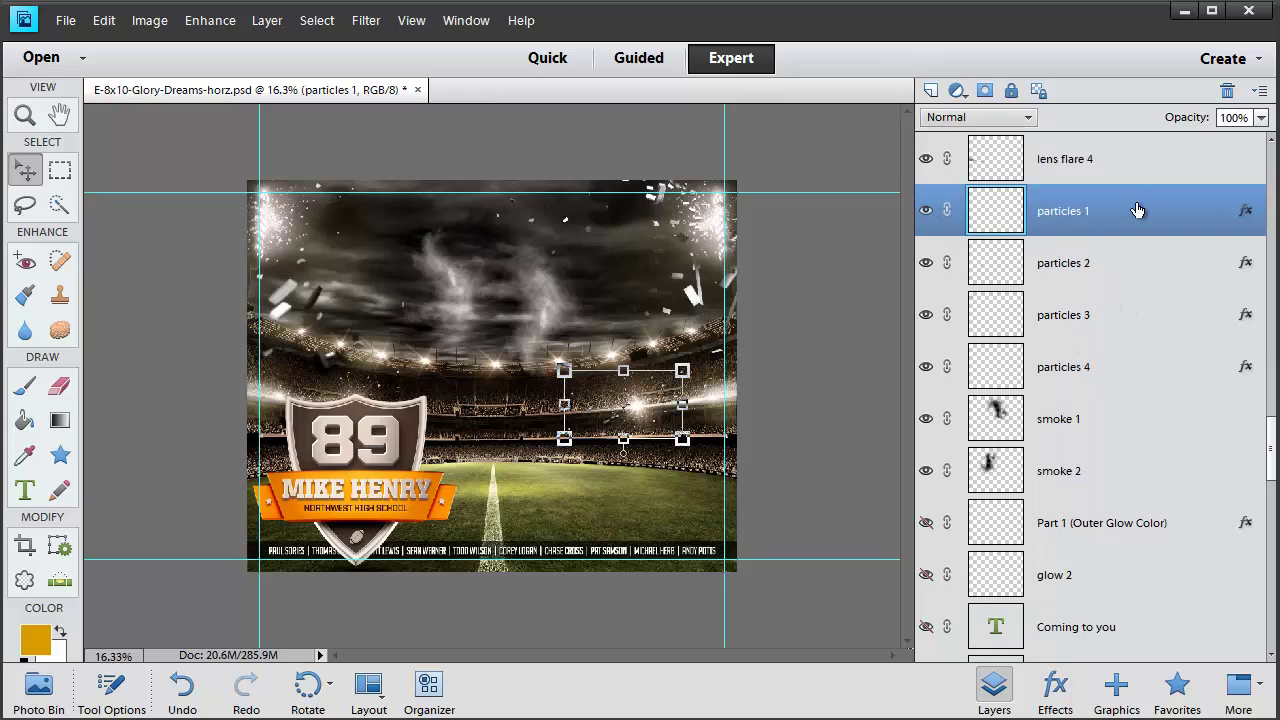
scroll(1105, 394, down, 2)
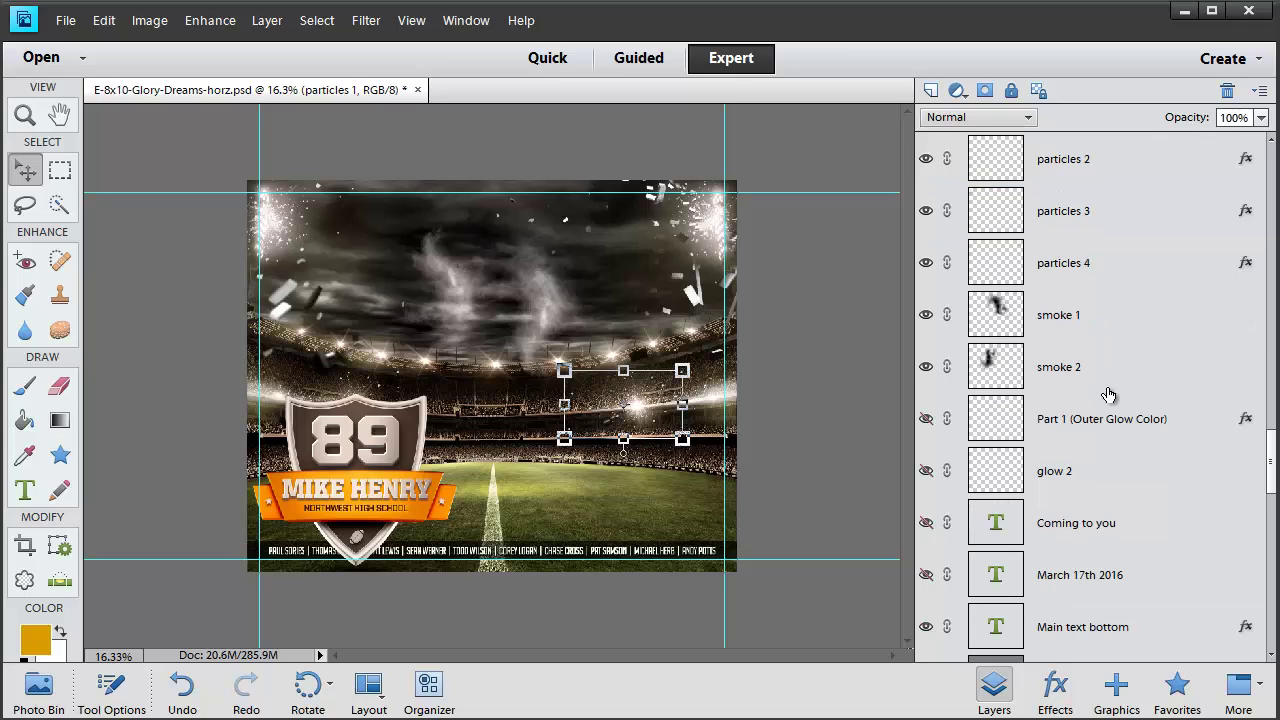
click(1072, 318)
scroll(1126, 385, down, 2)
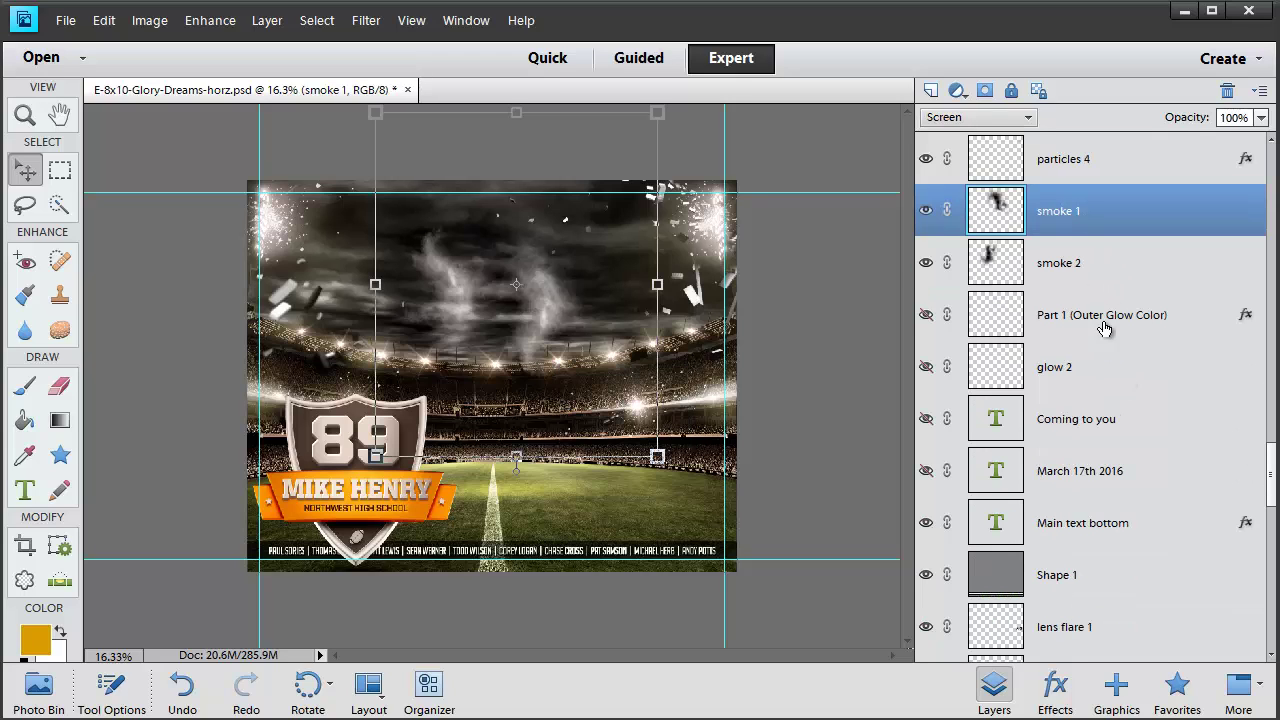
click(1104, 320)
scroll(1114, 363, down, 2)
click(927, 212)
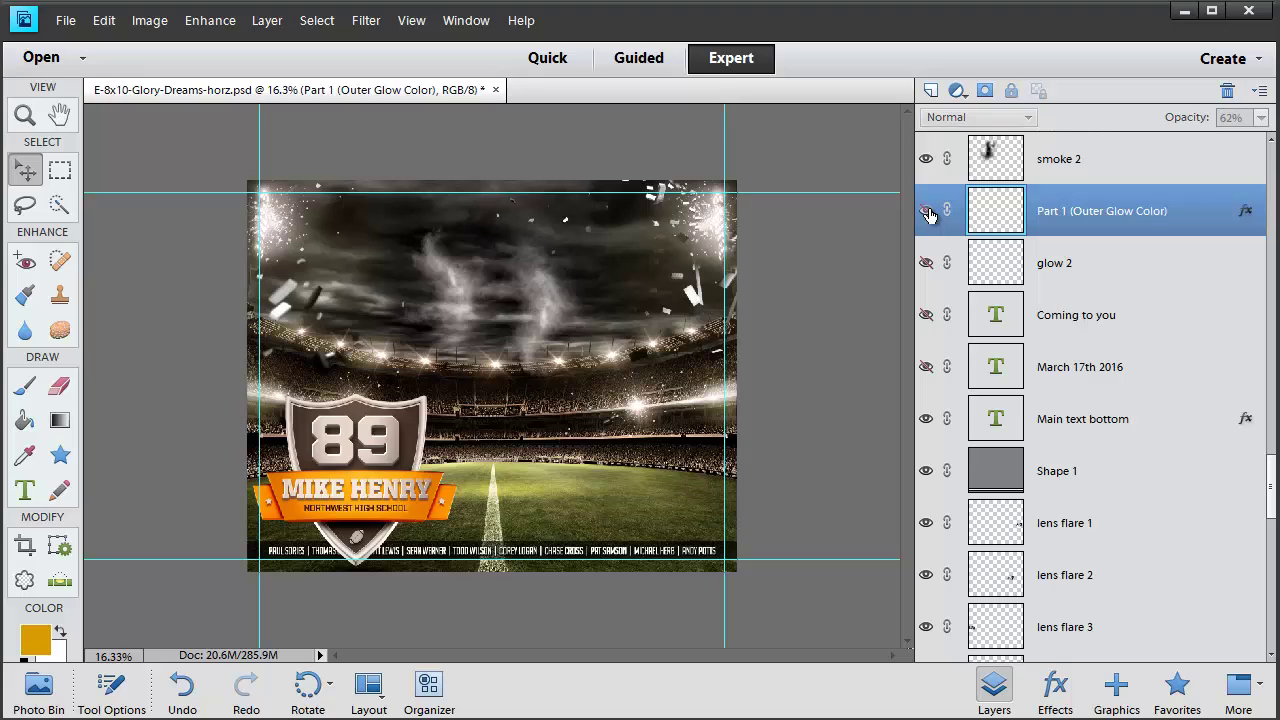
click(926, 263)
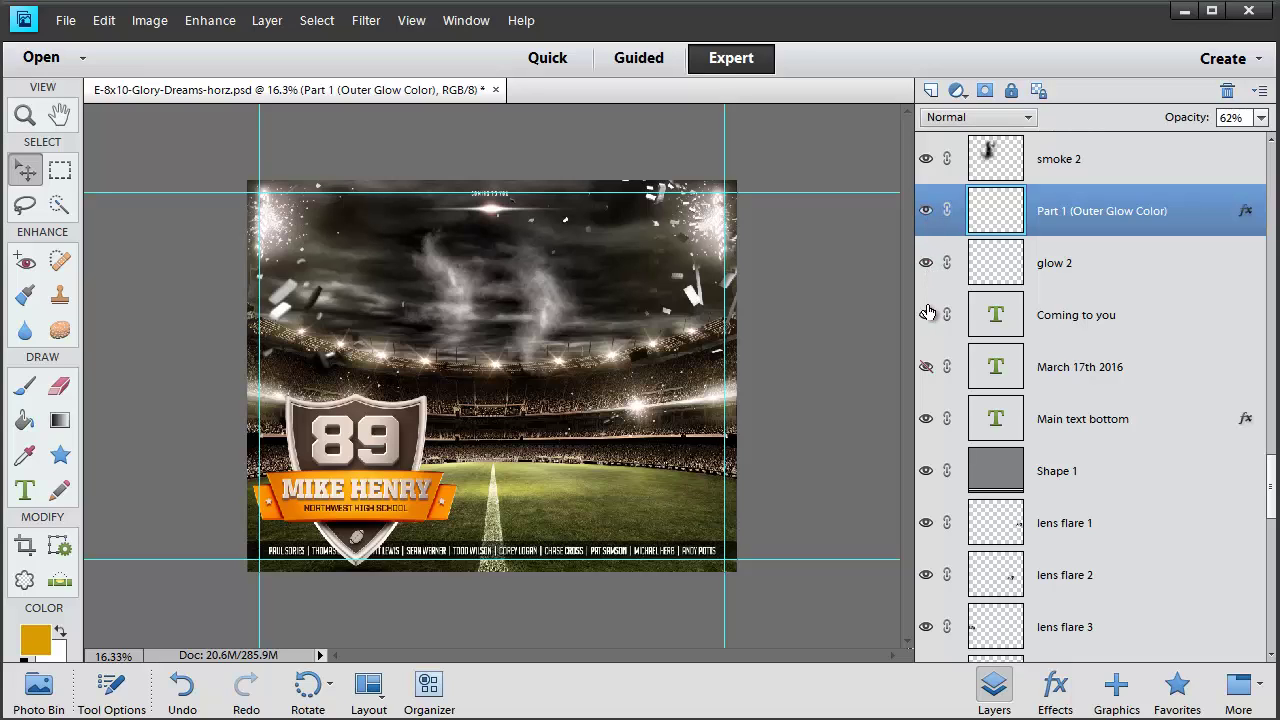
click(926, 367)
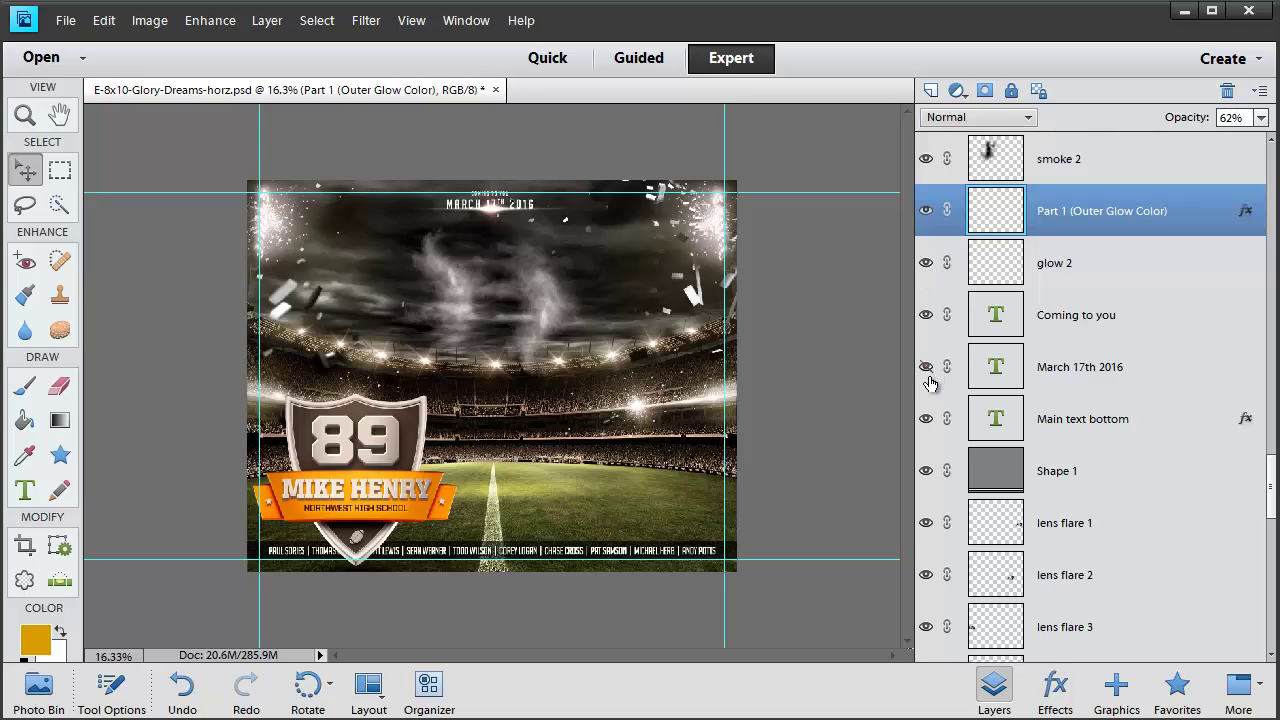
click(926, 367)
click(926, 315)
click(926, 263)
click(926, 210)
Try teal, cyan and navy fills for the Shape 1 bar, then cancel to keep it grey
scroll(1071, 398, down, 2)
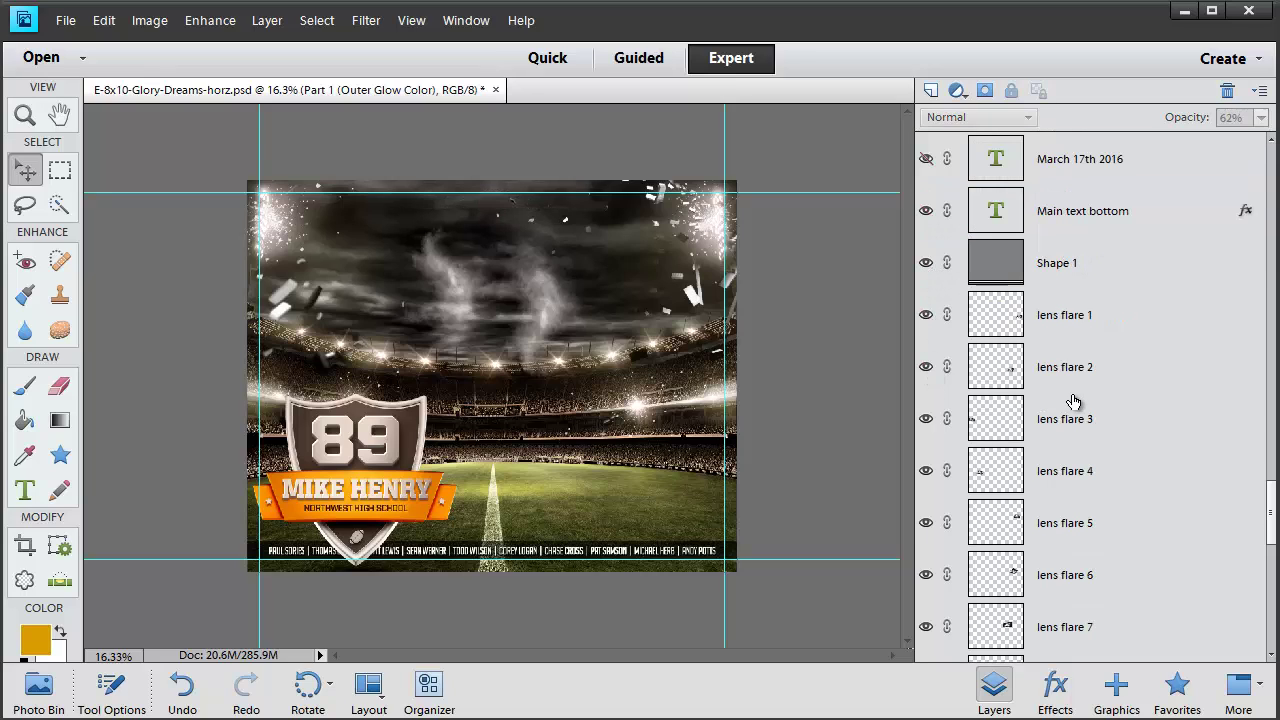
double_click(990, 265)
click(998, 271)
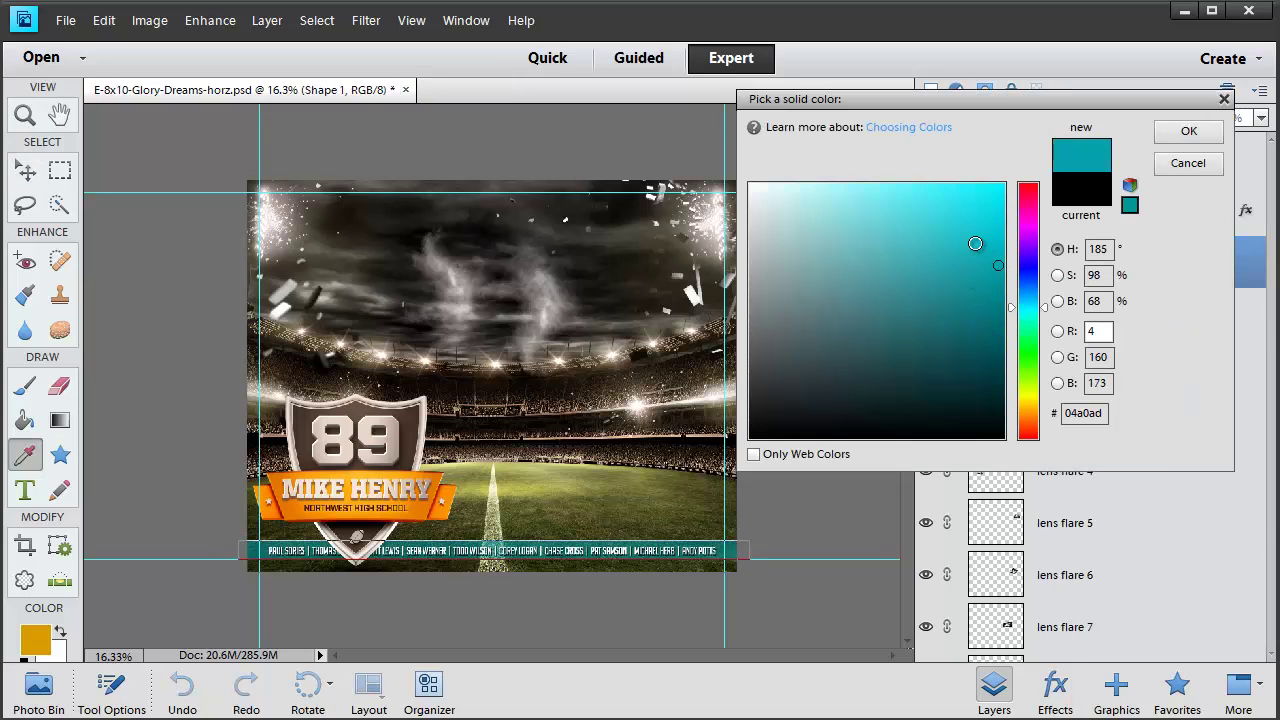
click(966, 211)
click(1028, 266)
click(854, 378)
click(1188, 163)
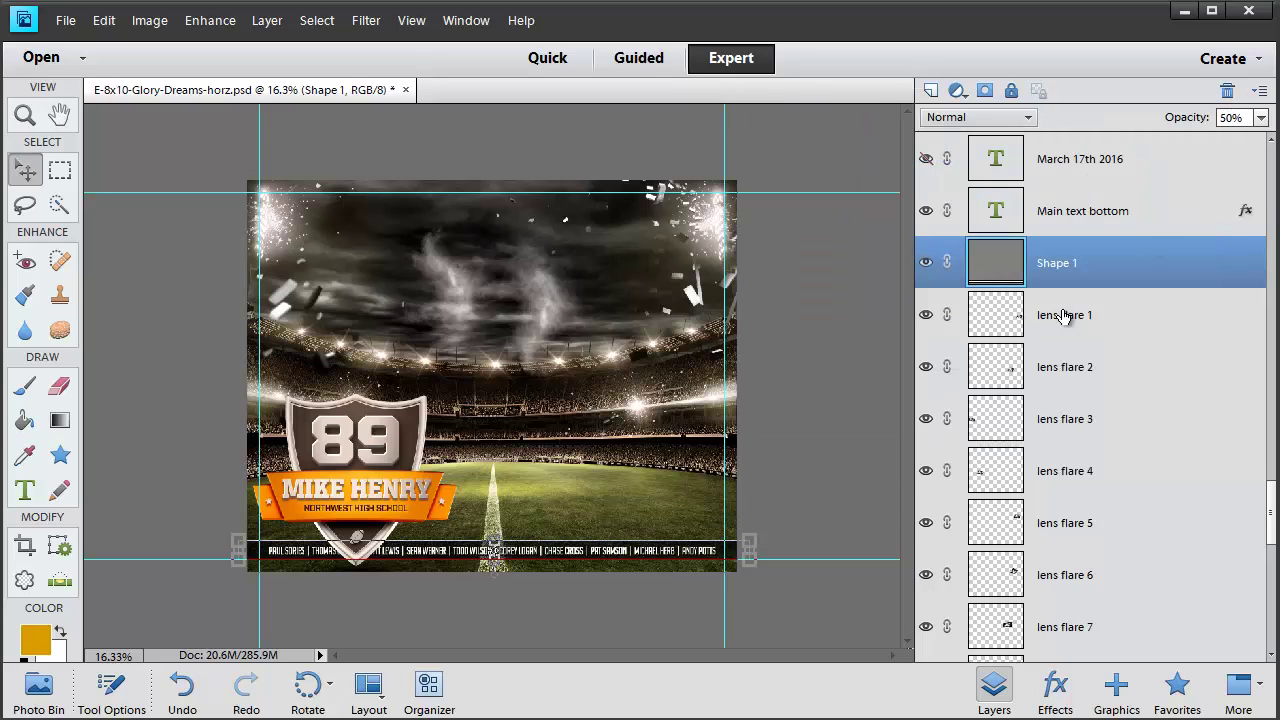
Compare the poster with the night sky layer hidden and shown, then select the background layer
scroll(1073, 316, down, 1)
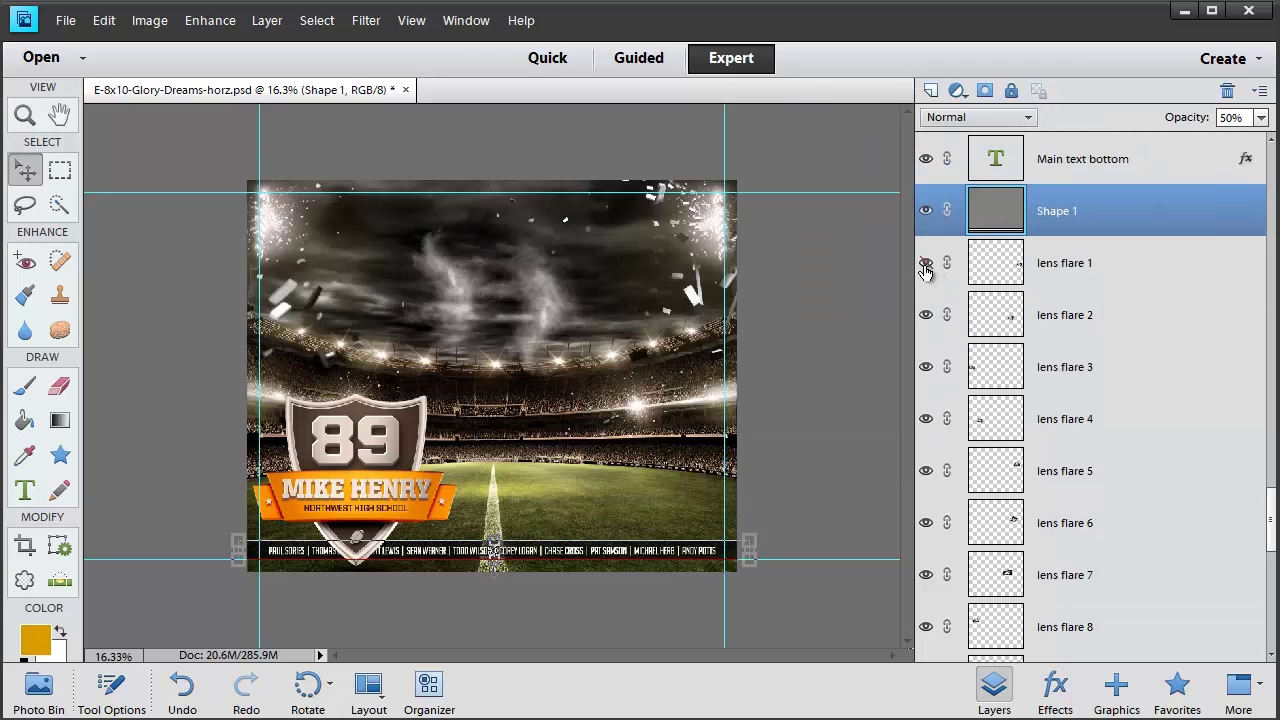
scroll(1131, 389, down, 10)
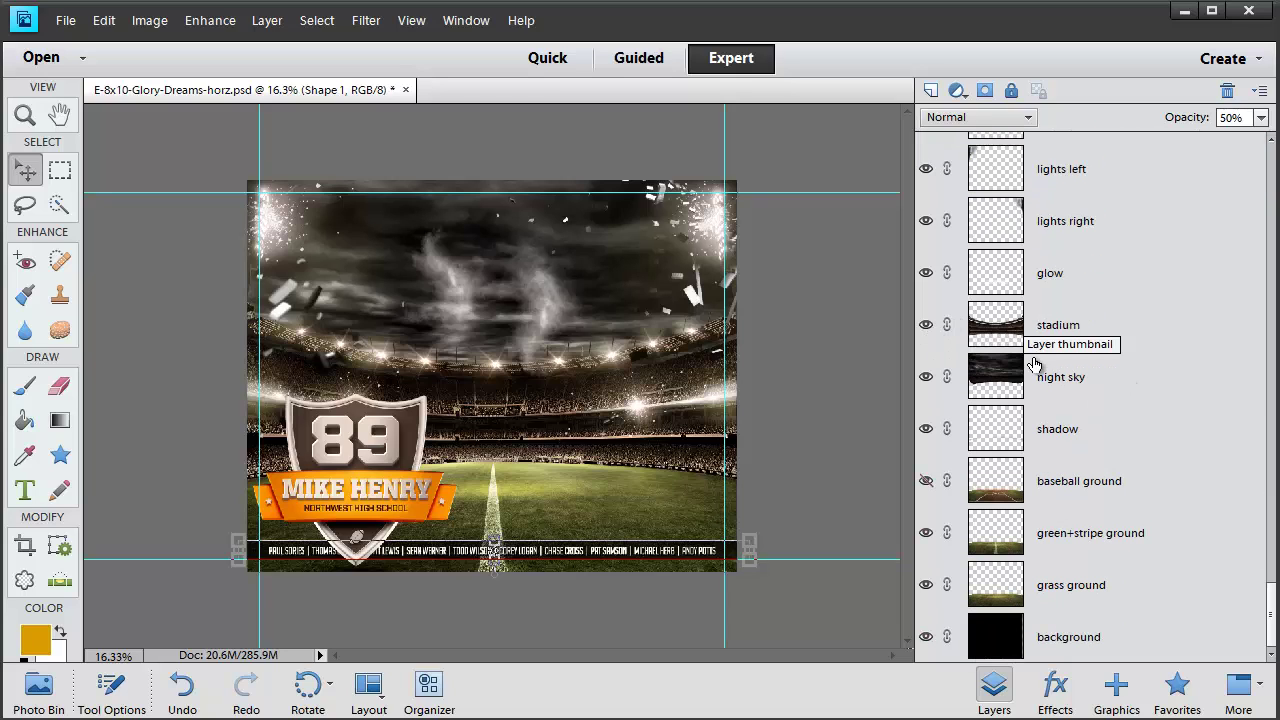
click(962, 388)
click(927, 377)
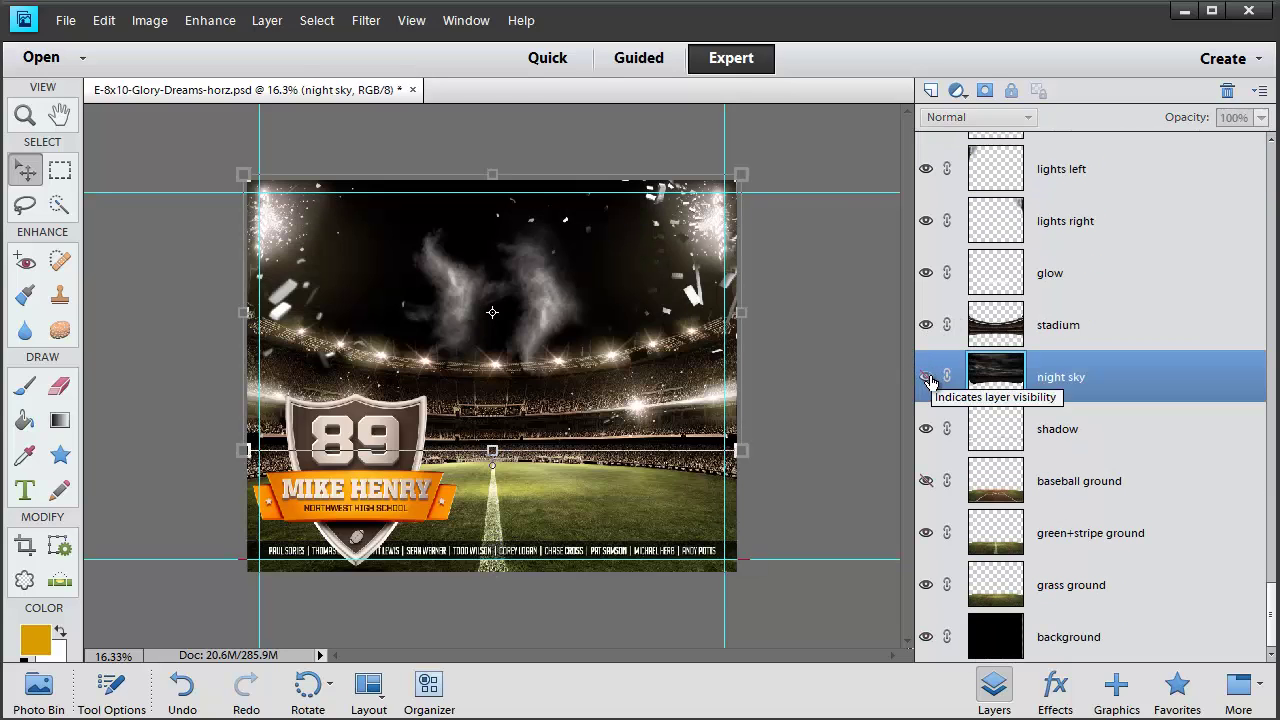
click(927, 377)
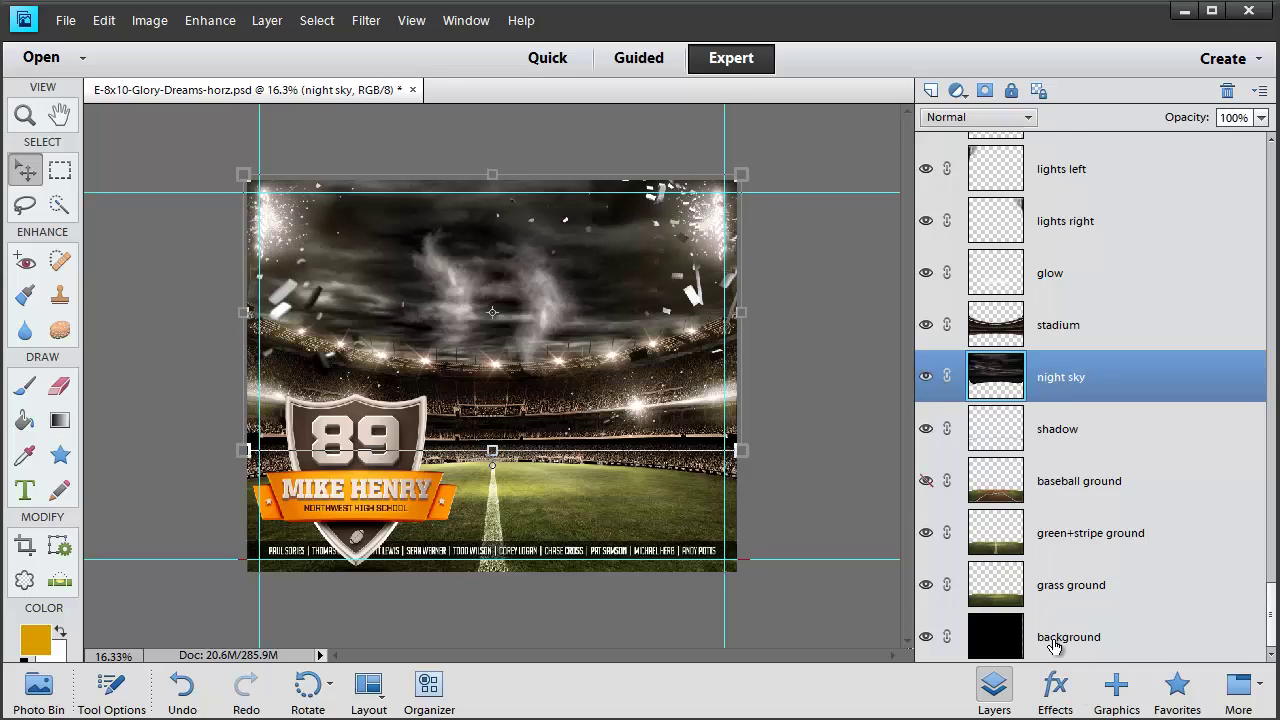
click(997, 637)
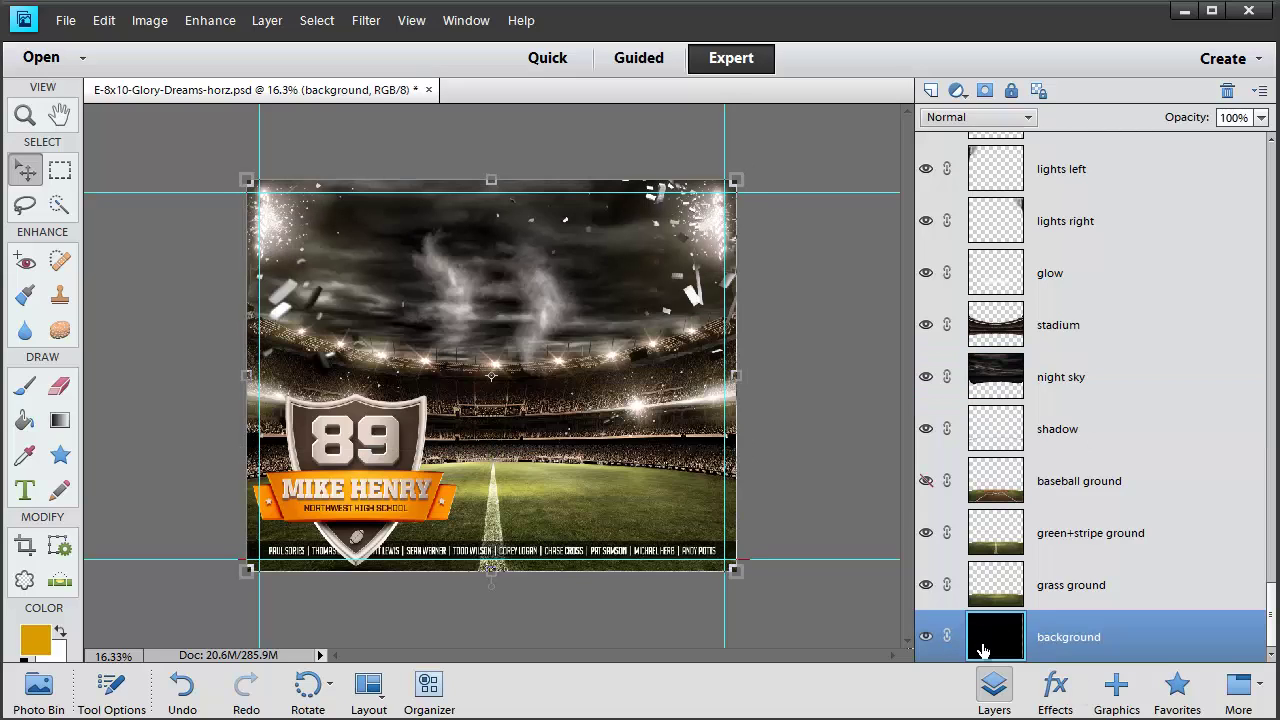
scroll(986, 580, up, 2)
scroll(980, 594, down, 2)
Show the baseball ground instead of the green+stripe ground and select the baseball ground layer
click(920, 495)
click(920, 495)
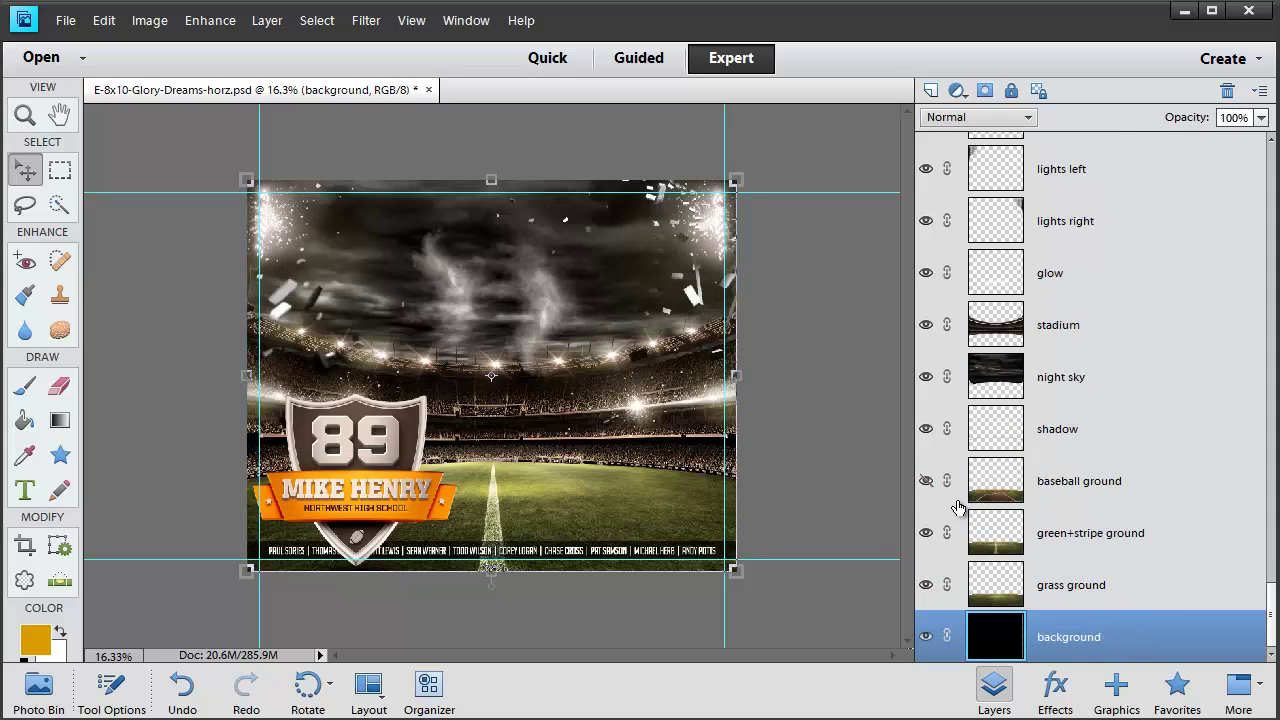
click(926, 482)
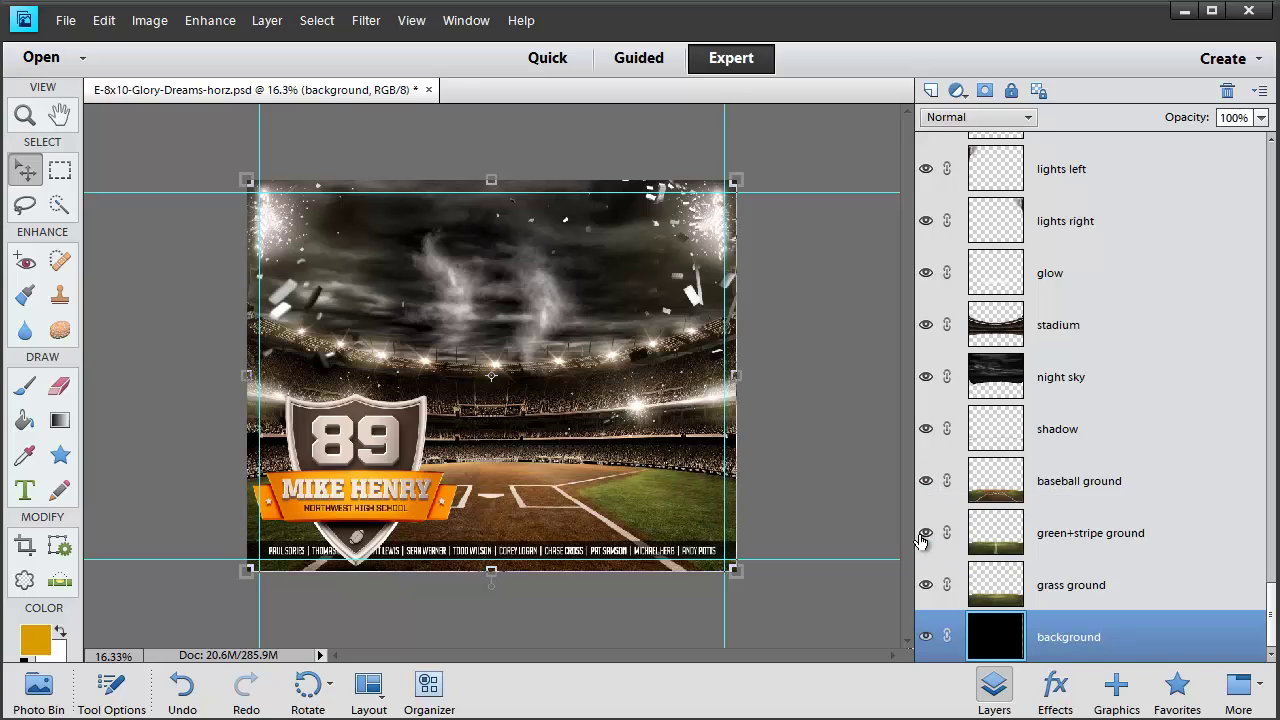
click(1080, 480)
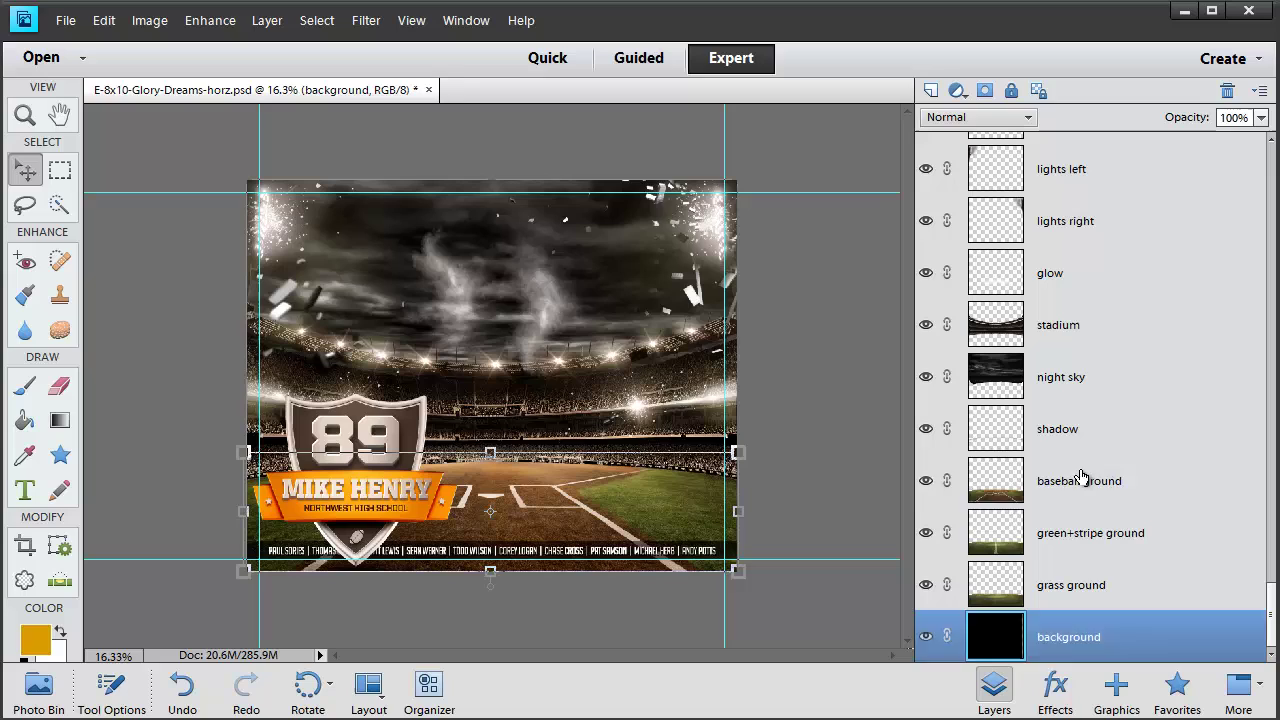
click(926, 482)
click(925, 537)
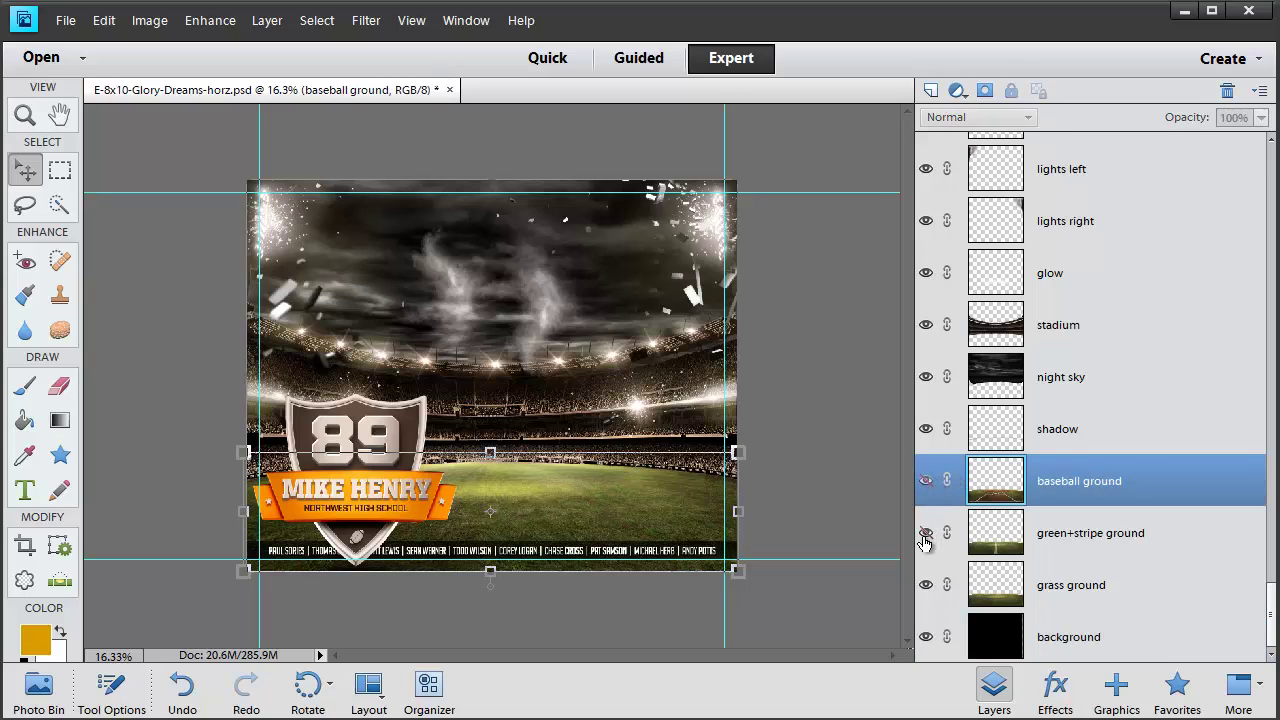
click(1095, 588)
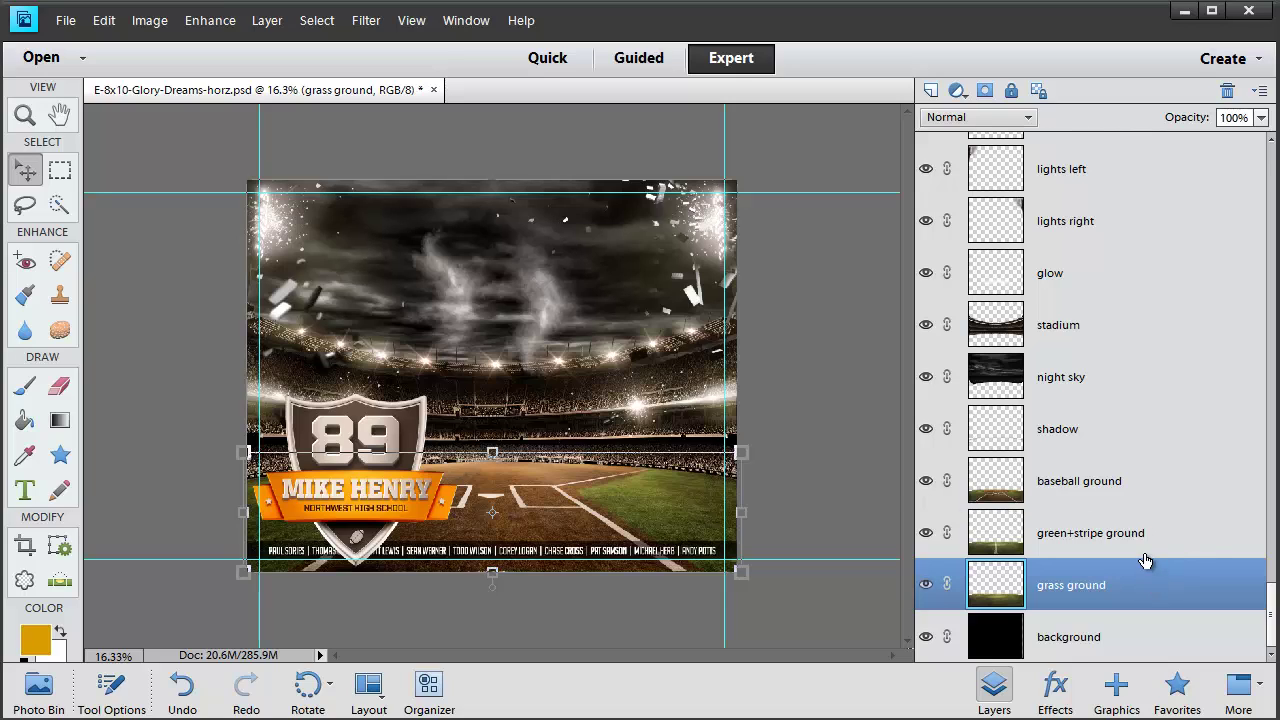
click(1078, 500)
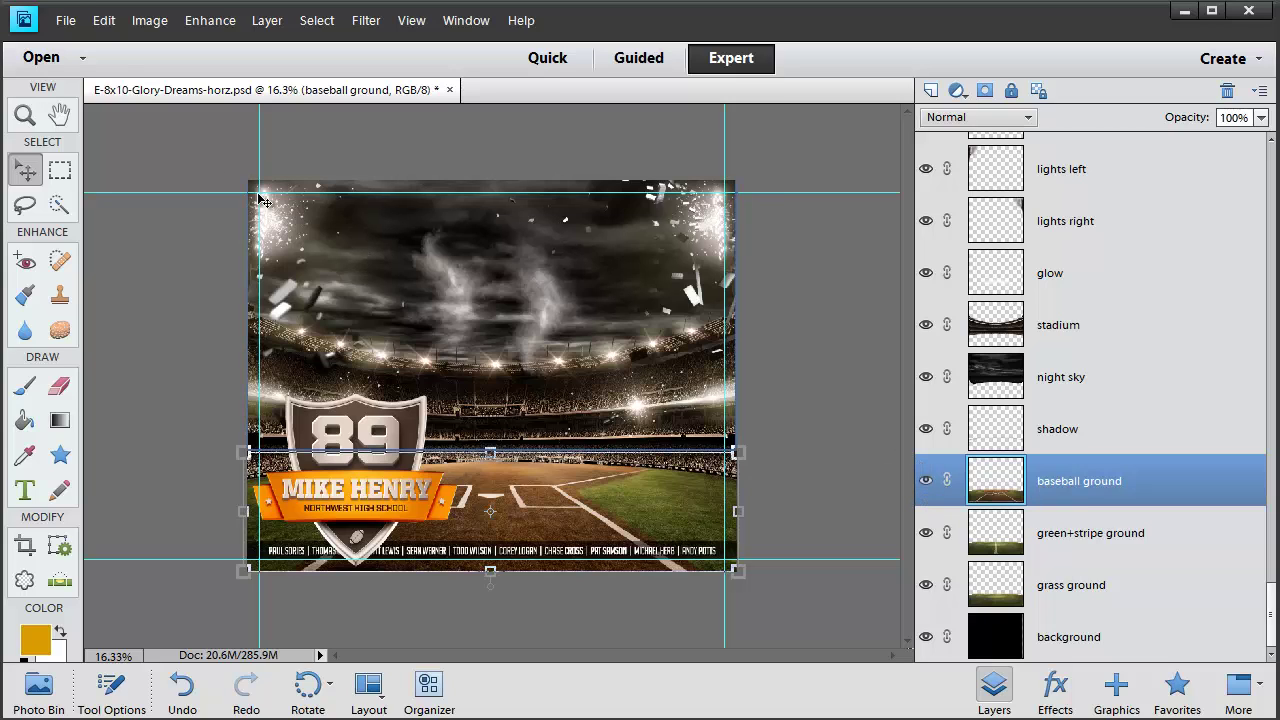
Open baseball-player.psd in its own tab
click(65, 21)
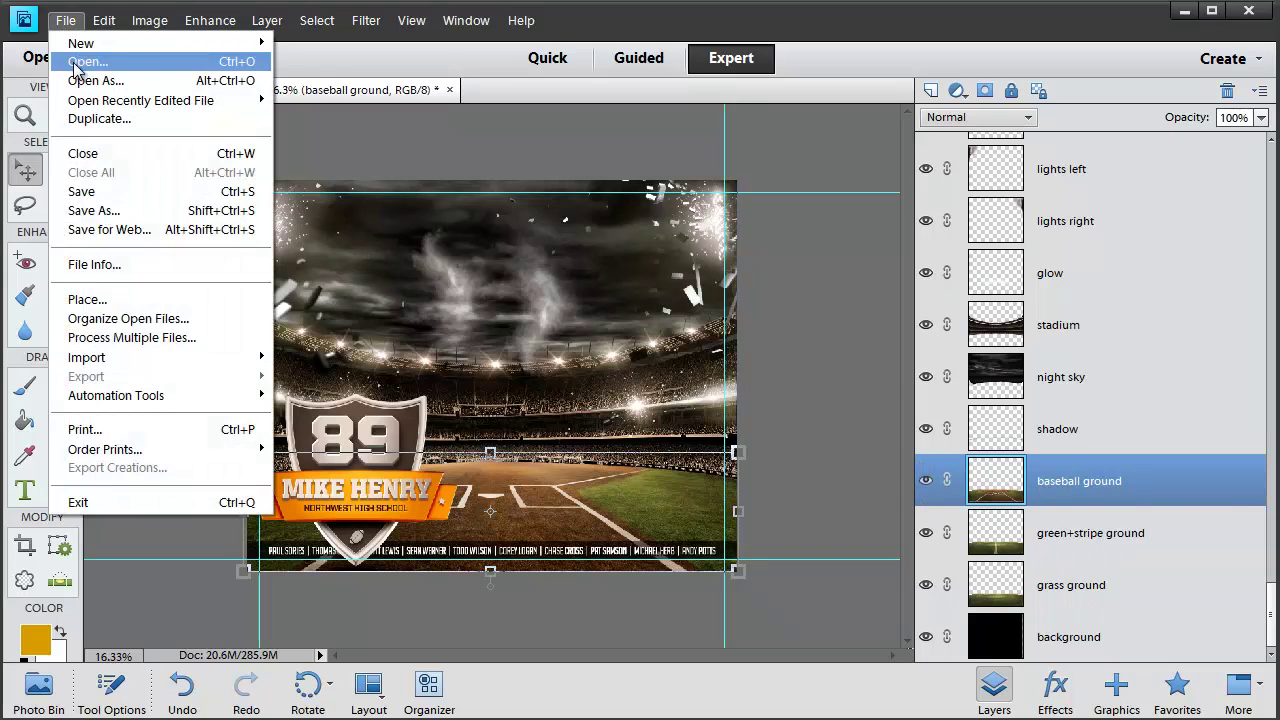
click(72, 61)
click(536, 180)
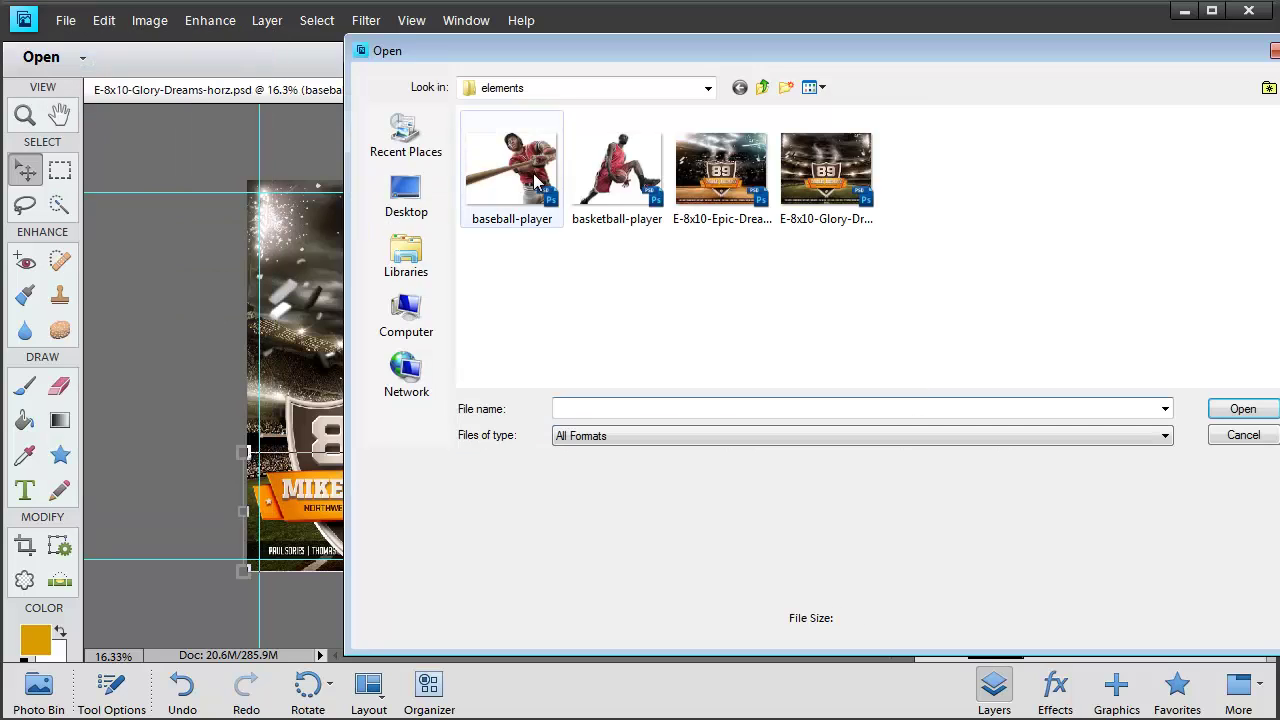
click(1240, 409)
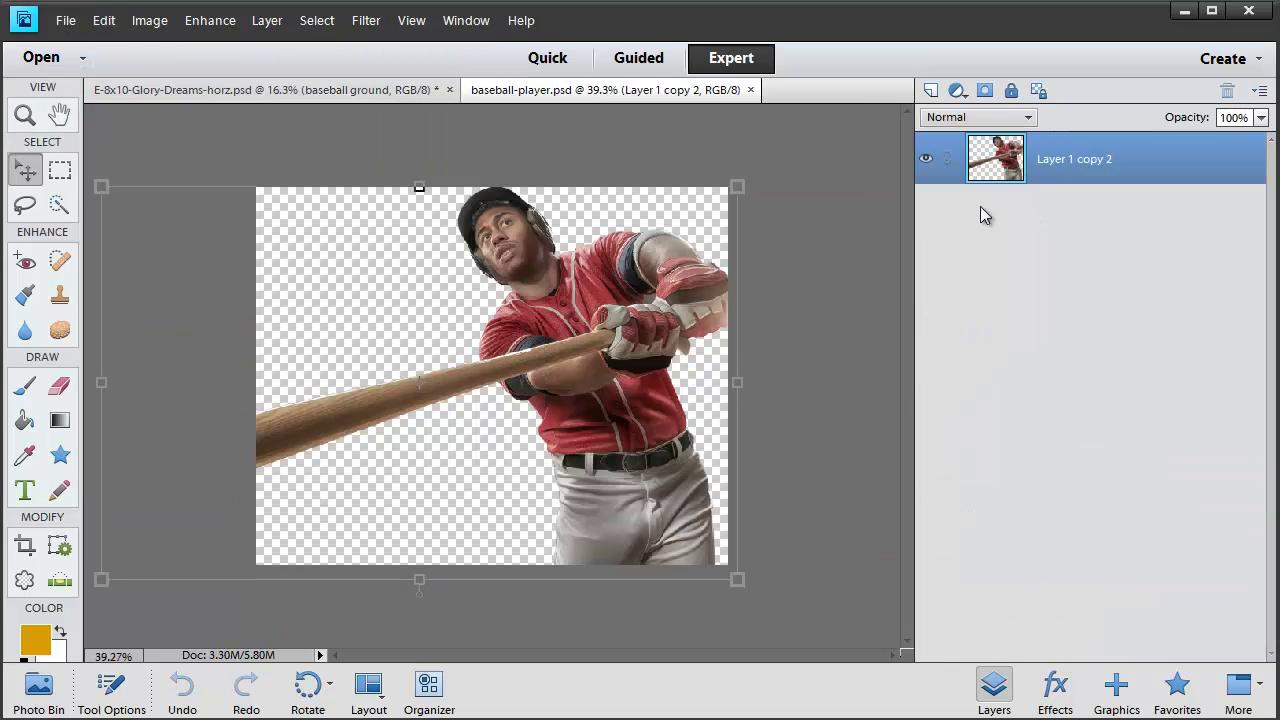
Duplicate the player layer into E-8x10-Glory-Dreams-horz.psd and return to the poster
right_click(992, 162)
click(1138, 163)
right_click(1140, 165)
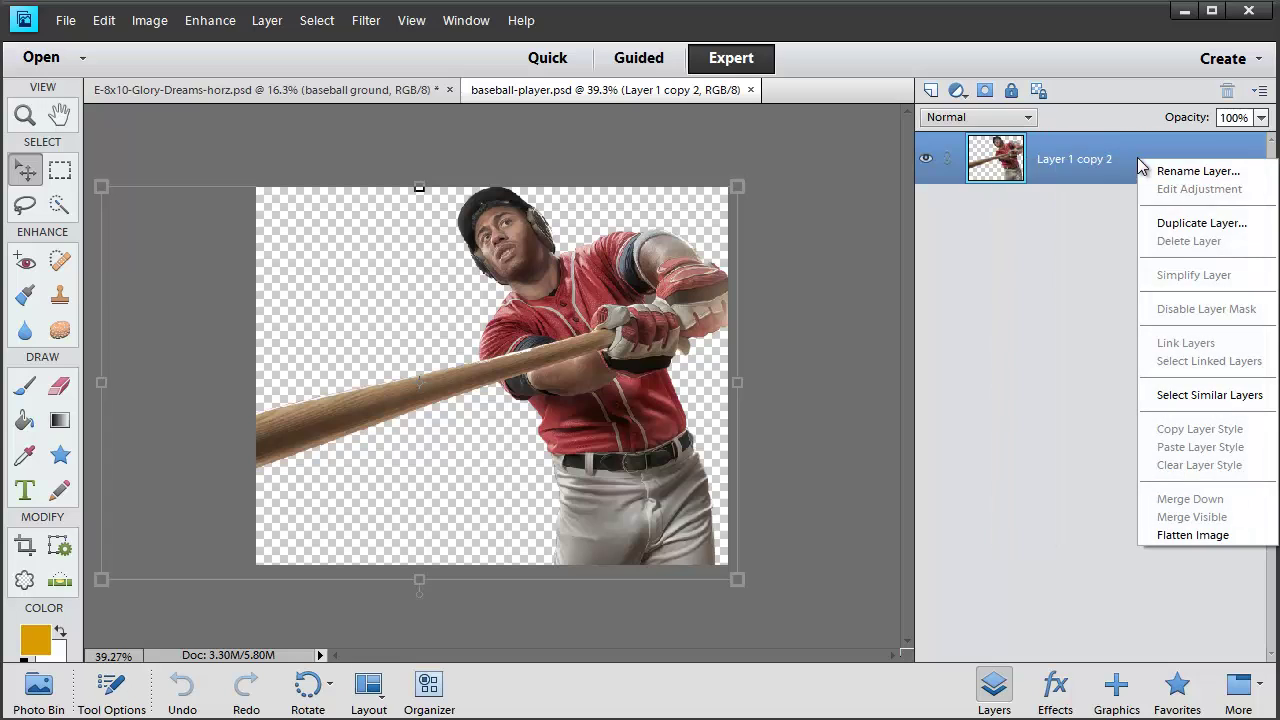
click(1170, 222)
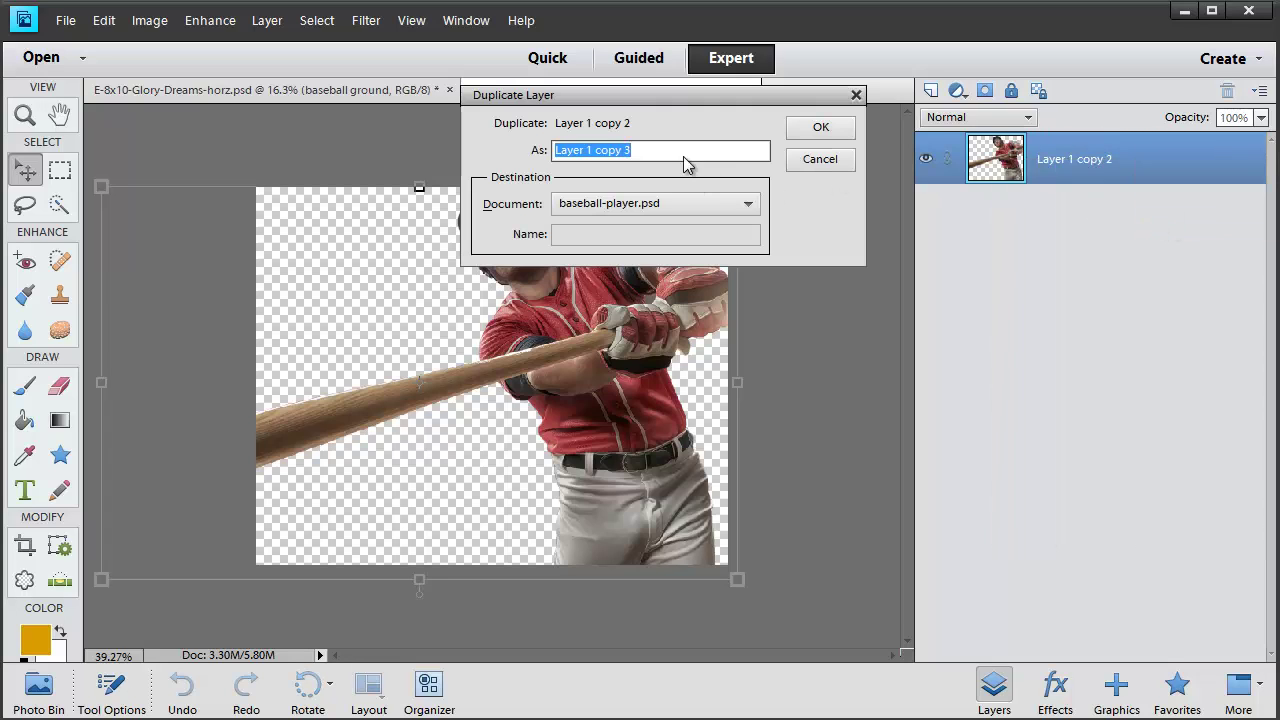
click(654, 203)
click(650, 227)
click(818, 133)
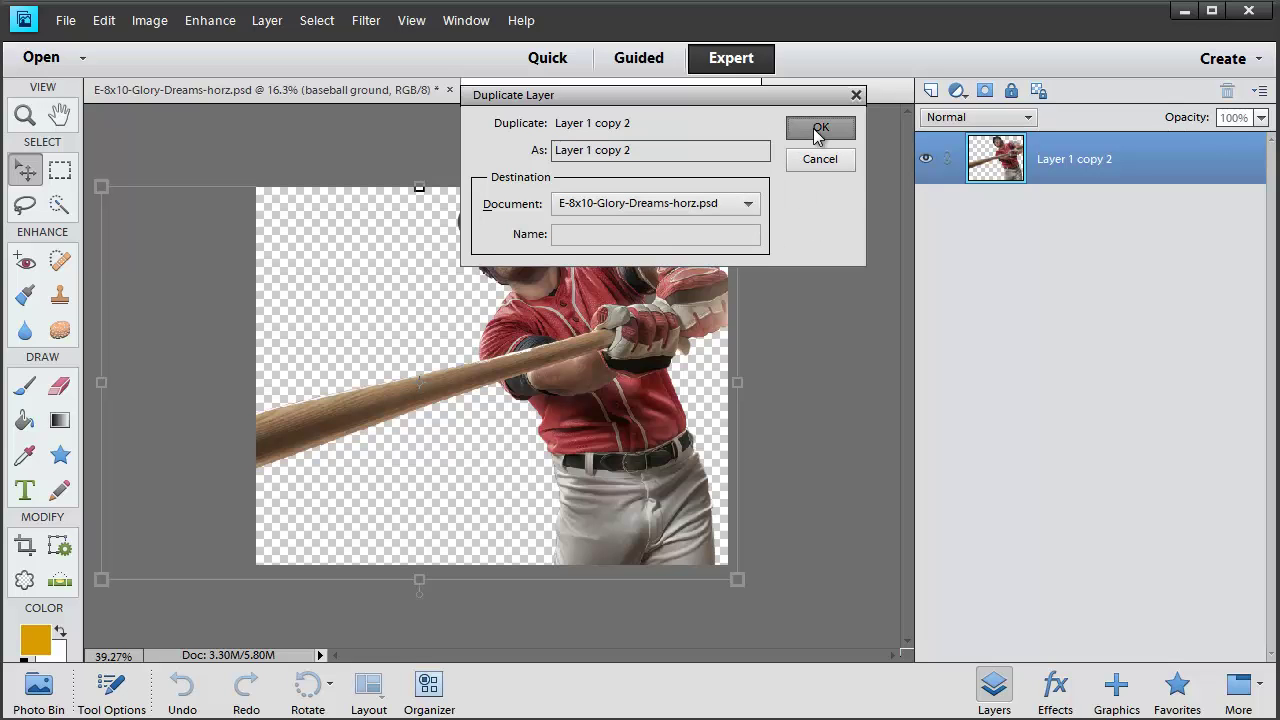
click(354, 91)
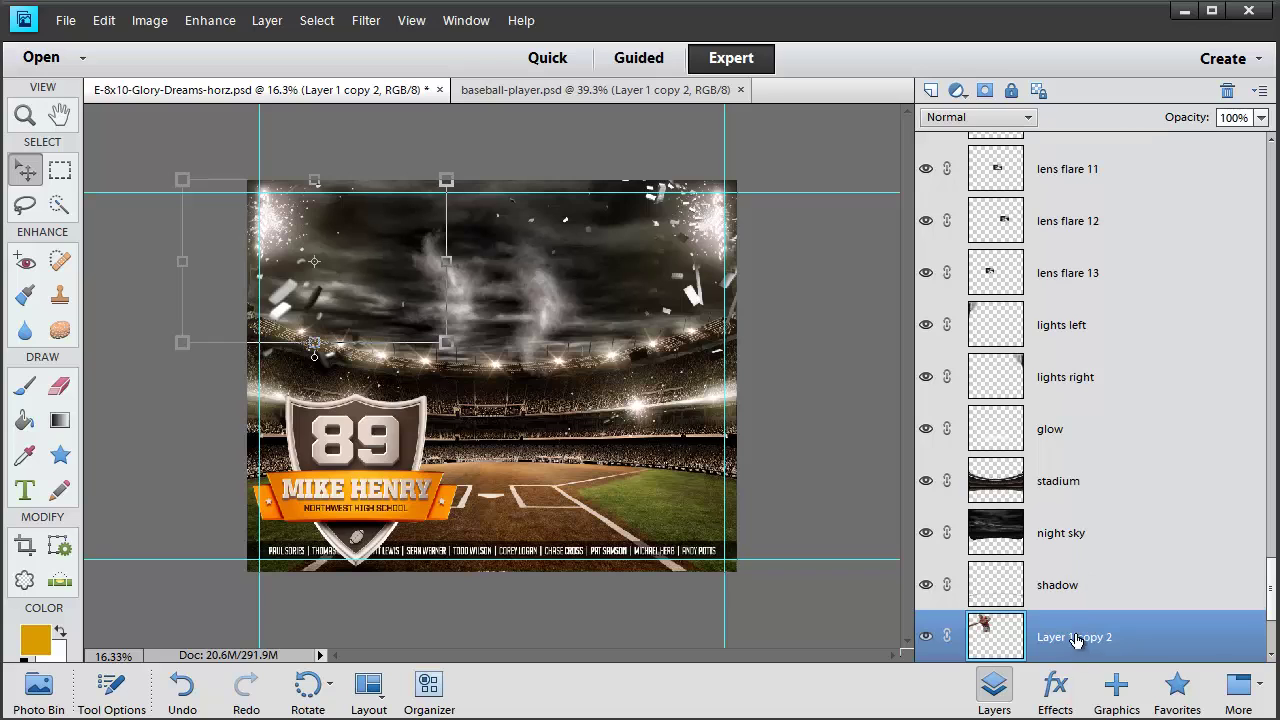
Enlarge the baseball player toward the bottom right and nudge it three steps left
drag(1078, 632, 990, 612)
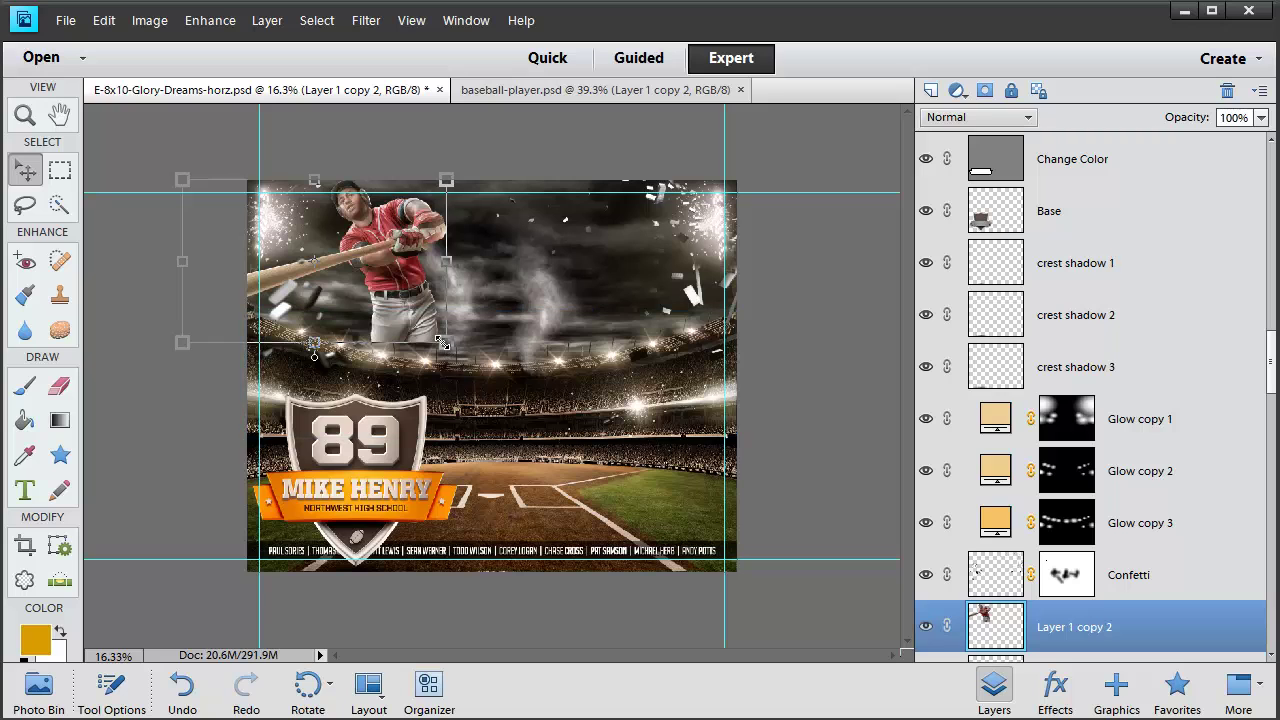
drag(442, 344, 800, 561)
drag(754, 651, 779, 660)
click(754, 593)
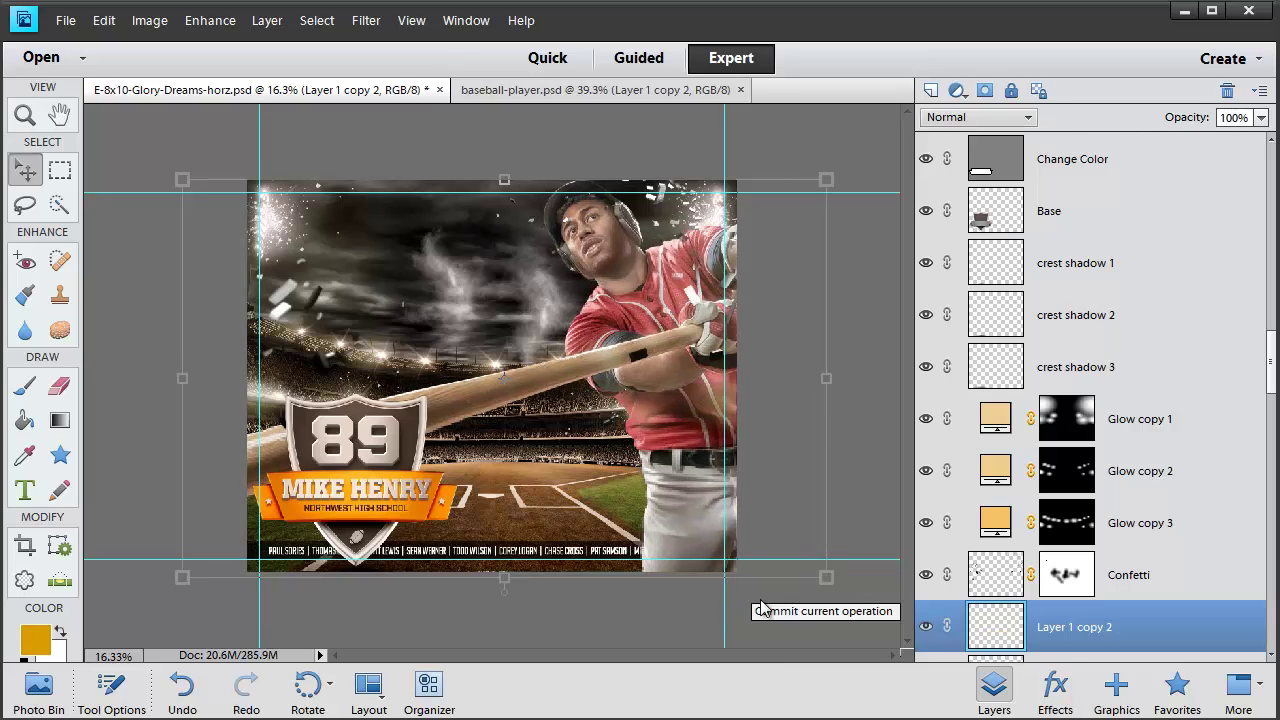
key(shift+Left)
key(shift+Left)
key(shift+Left)
key(shift+Left)
key(shift+Left)
key(shift+Left)
key(shift+Left)
key(shift+Left)
key(shift+Left)
key(shift+Left)
key(shift+Left)
key(shift+Left)
key(shift+Left)
key(shift+Left)
key(shift+Left)
key(shift+Left)
key(shift+Left)
key(shift+Left)
key(shift+Left)
key(shift+Left)
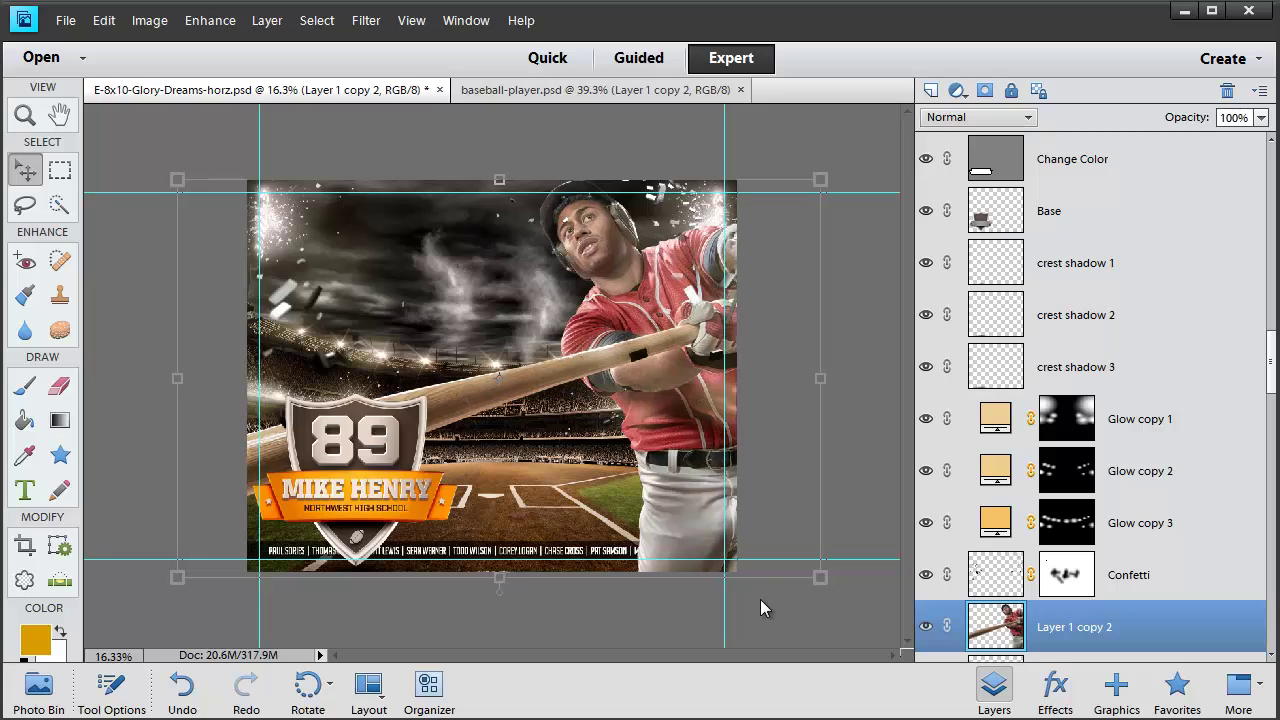
key(shift+Left)
key(shift+Left)
key(shift+Left)
key(shift+Left)
key(shift+Left)
key(shift+Left)
key(shift+Left)
key(shift+Left)
key(shift+Left)
key(shift+Left)
key(shift+Left)
key(shift+Left)
key(shift+Left)
key(shift+Left)
key(shift+Left)
key(shift+Left)
key(shift+Left)
key(shift+Left)
key(shift+Left)
key(shift+Left)
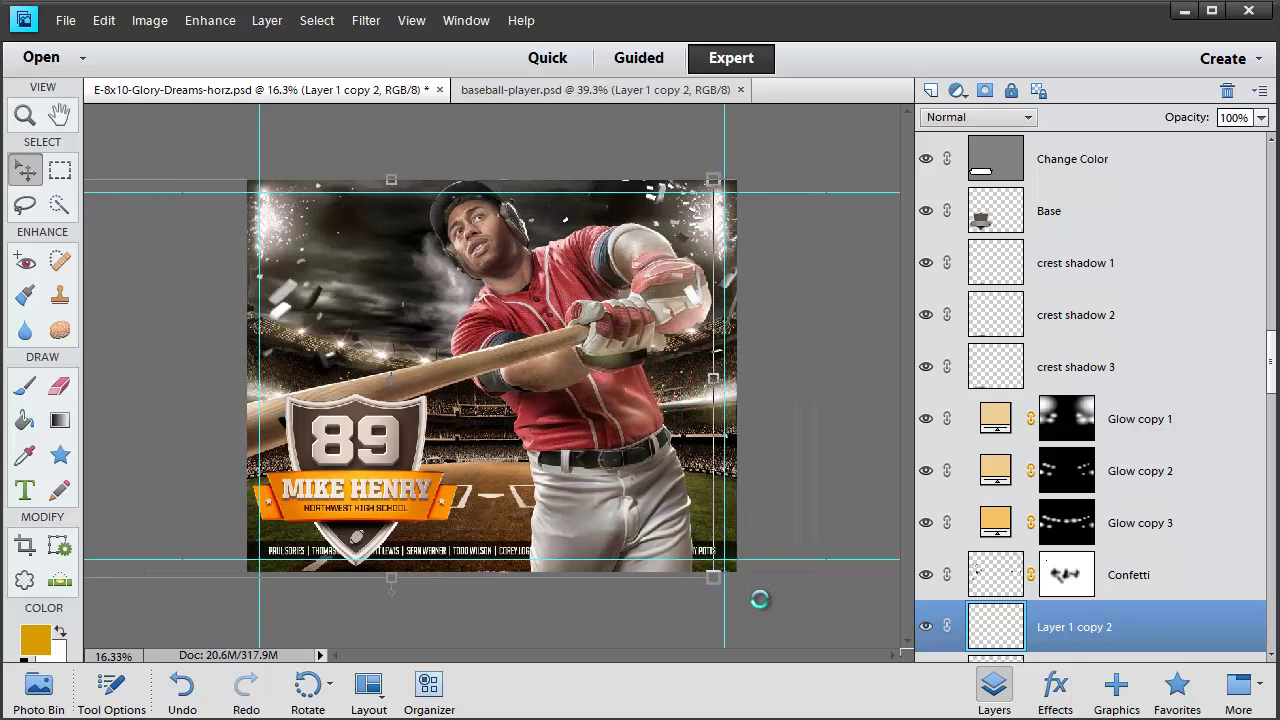
key(shift+Left)
key(shift+Left)
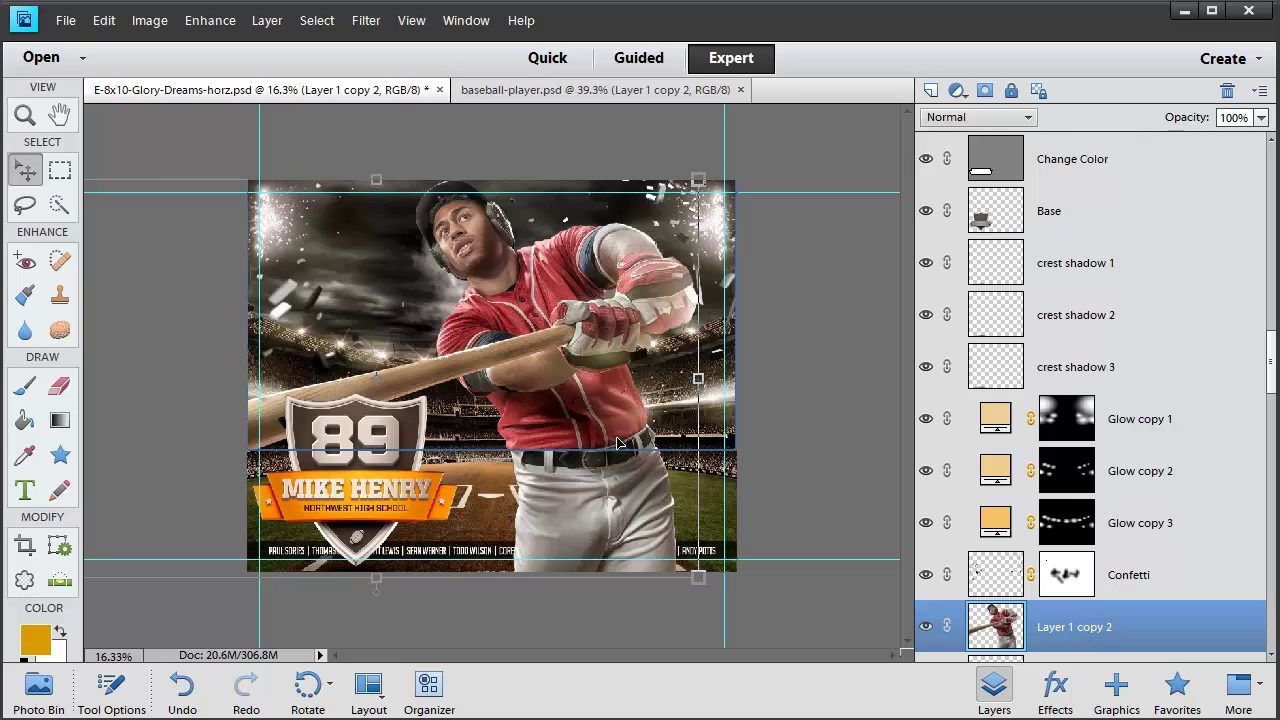
Stack the player layer above Glow copy 1, with Confetti directly above the player
click(926, 523)
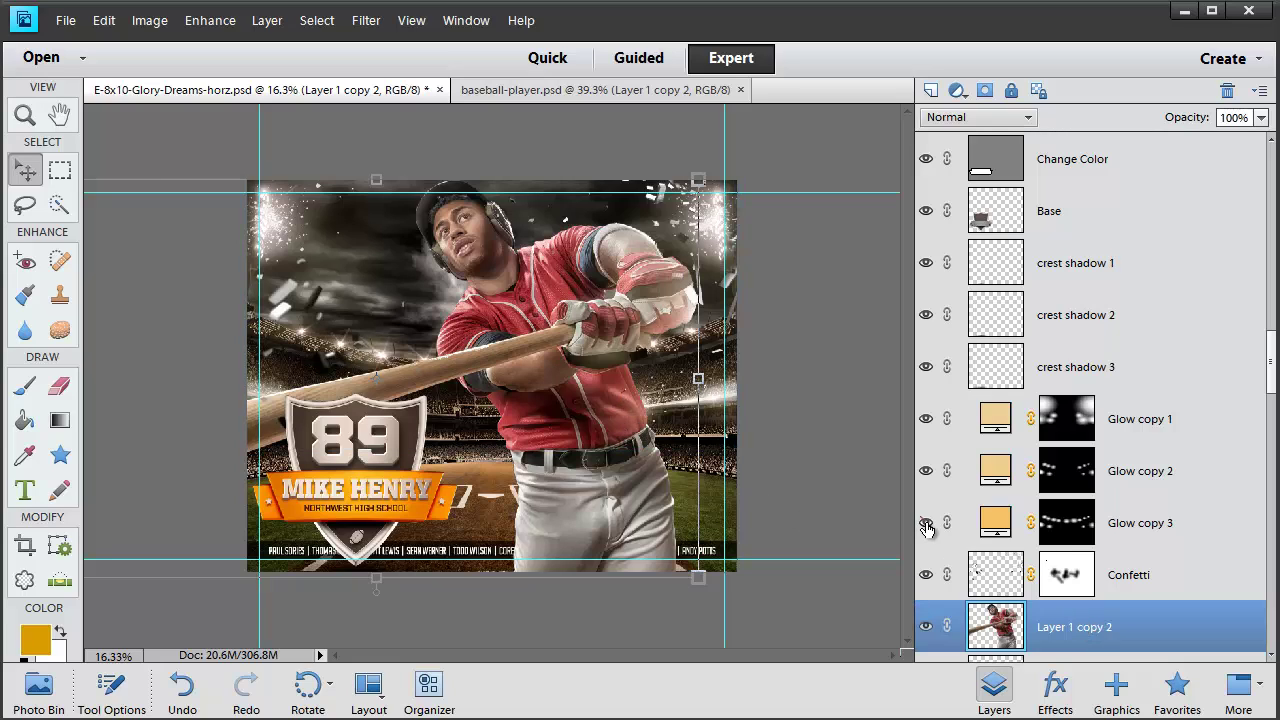
click(926, 525)
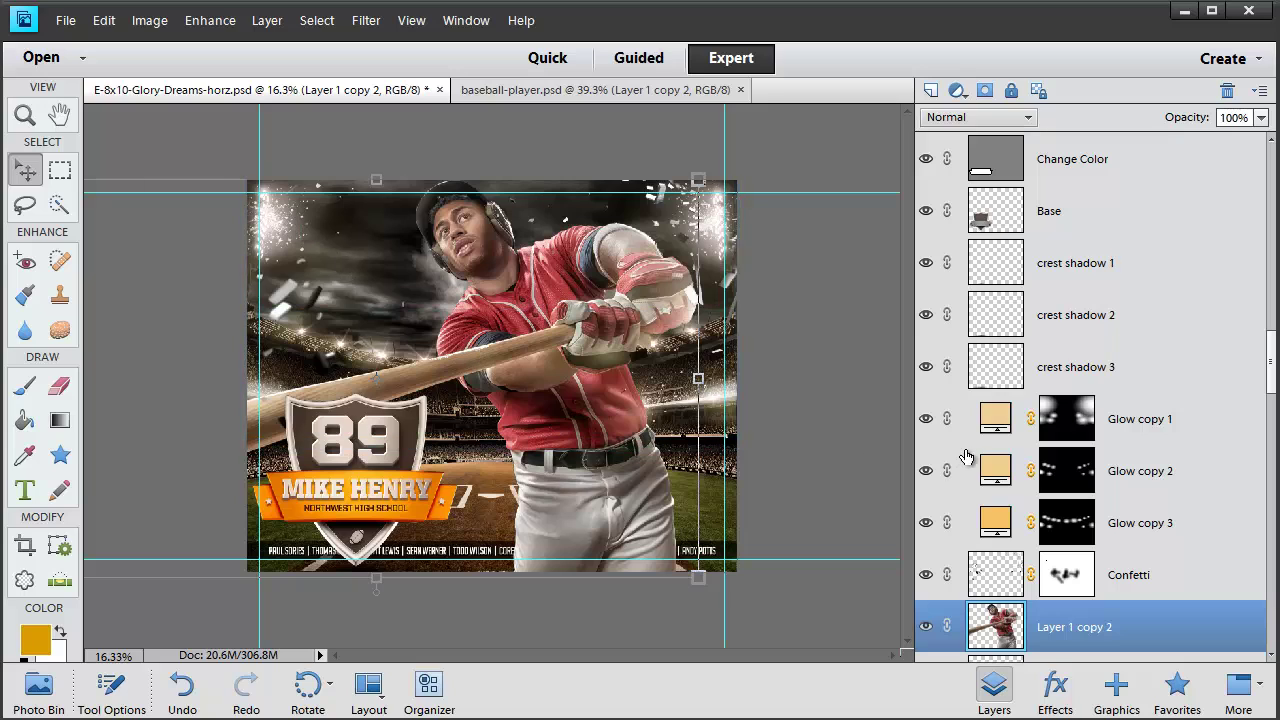
drag(1156, 631, 1150, 399)
drag(1118, 630, 1118, 393)
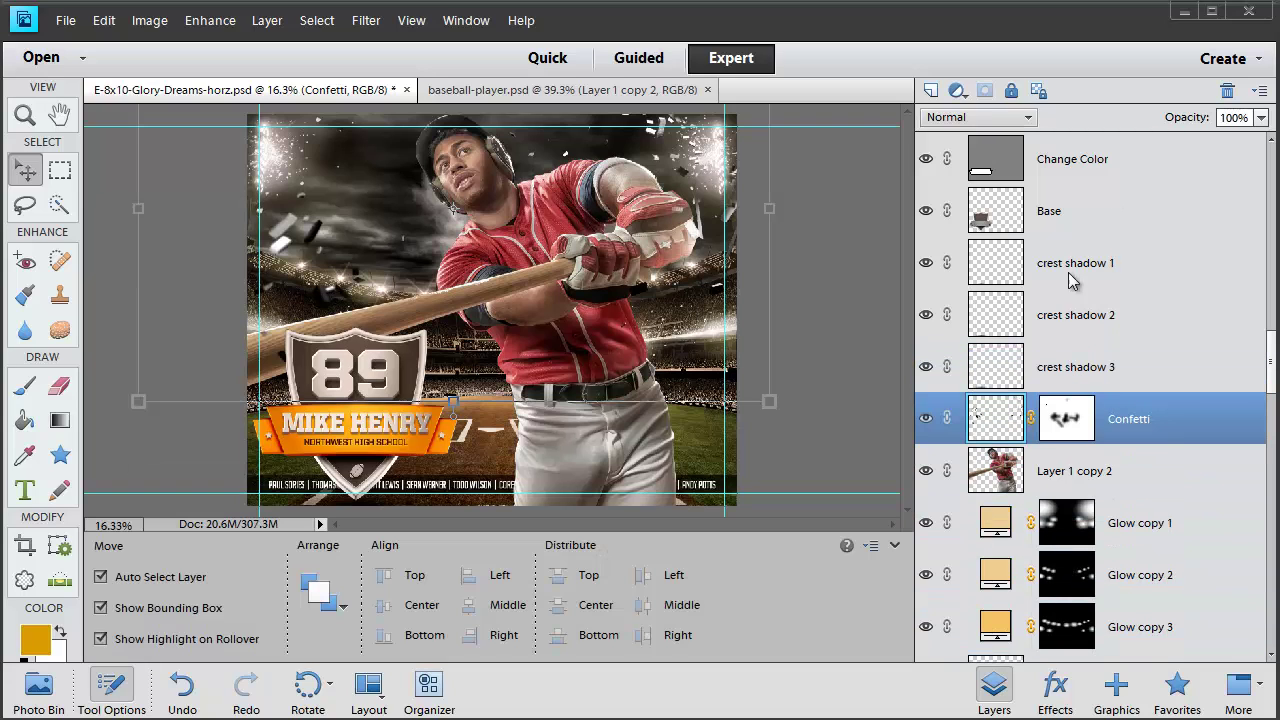
Zoom in to 50% on the player's face
key(v)
click(25, 116)
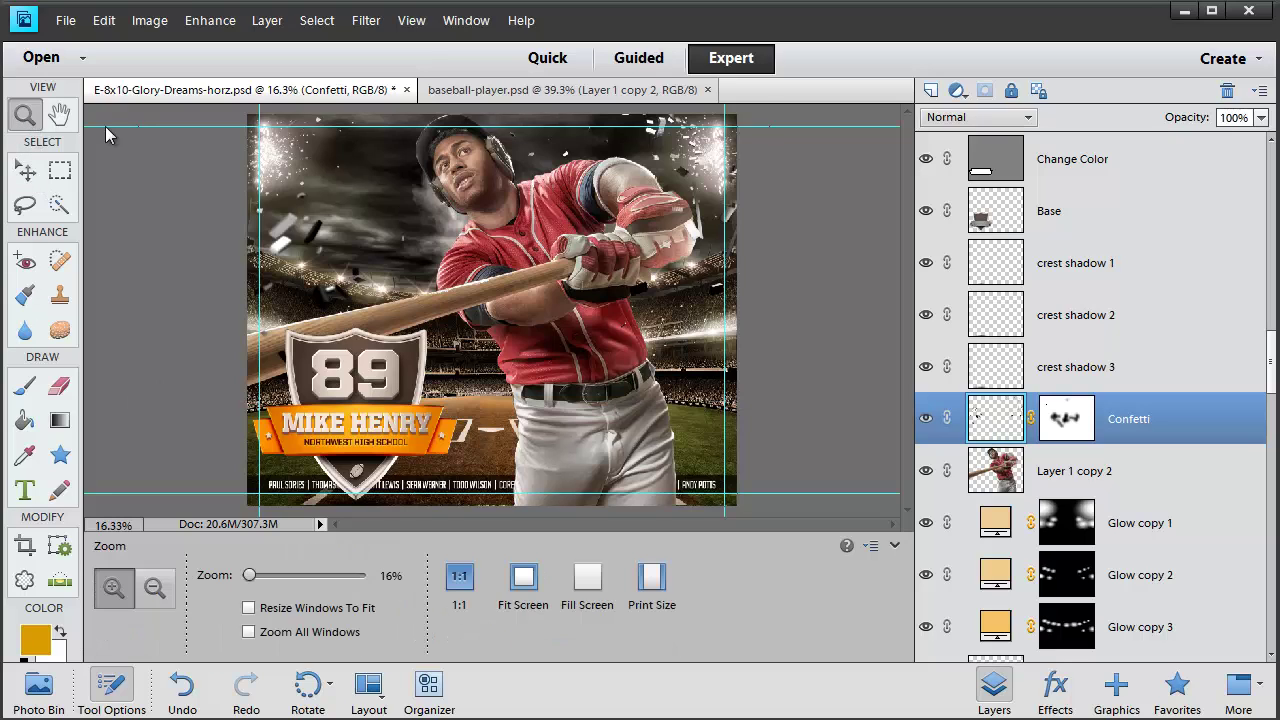
click(526, 168)
click(445, 232)
click(448, 236)
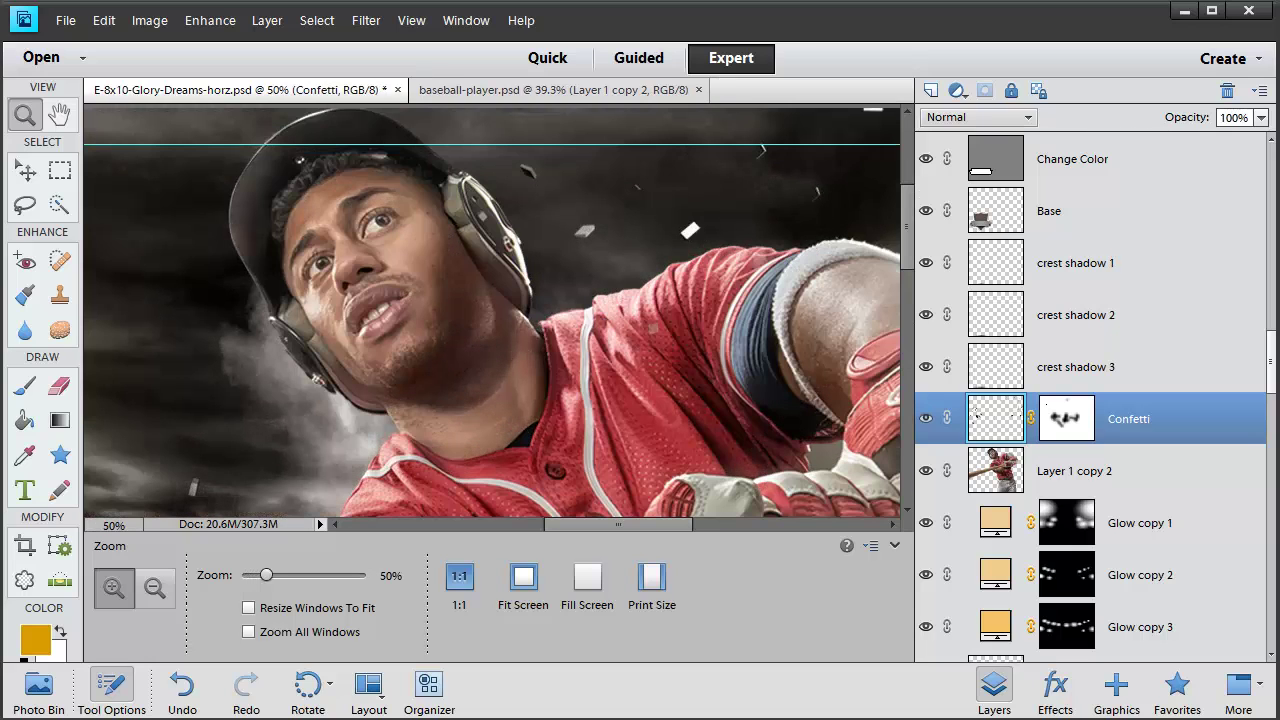
Set up the Eraser with a soft-edged brush at 150 px
click(59, 386)
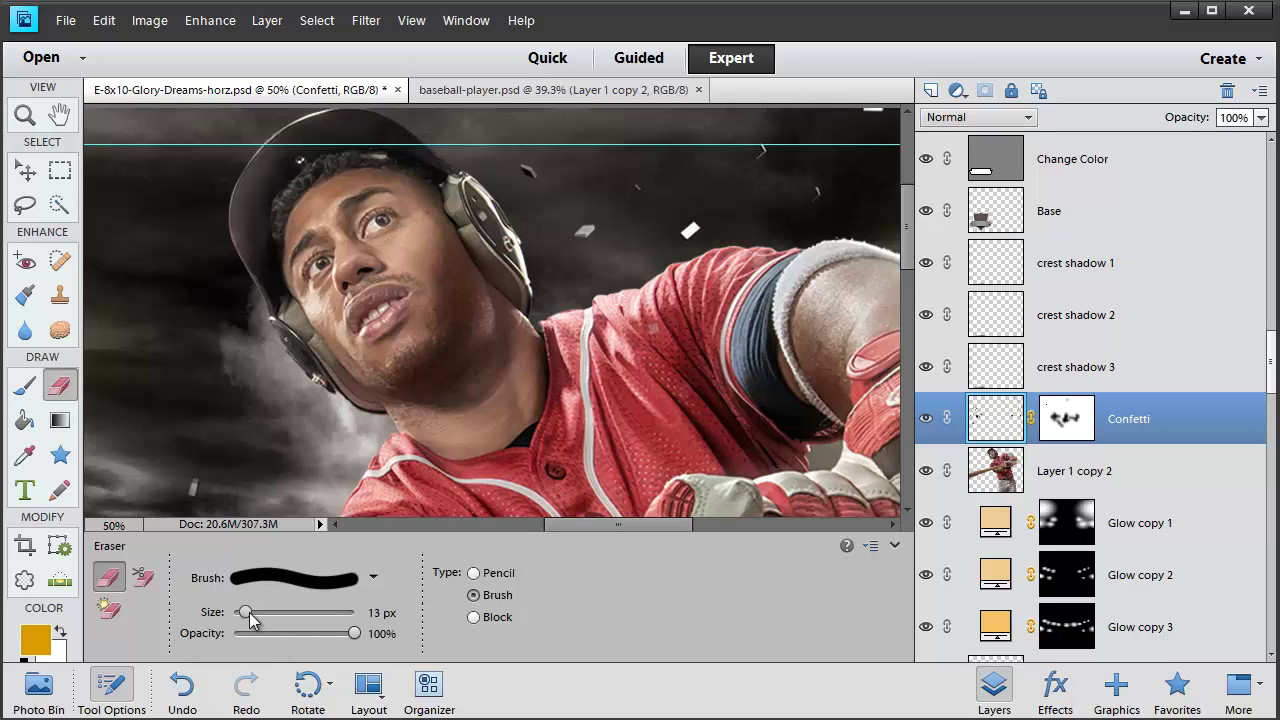
click(287, 584)
scroll(257, 637, down, 3)
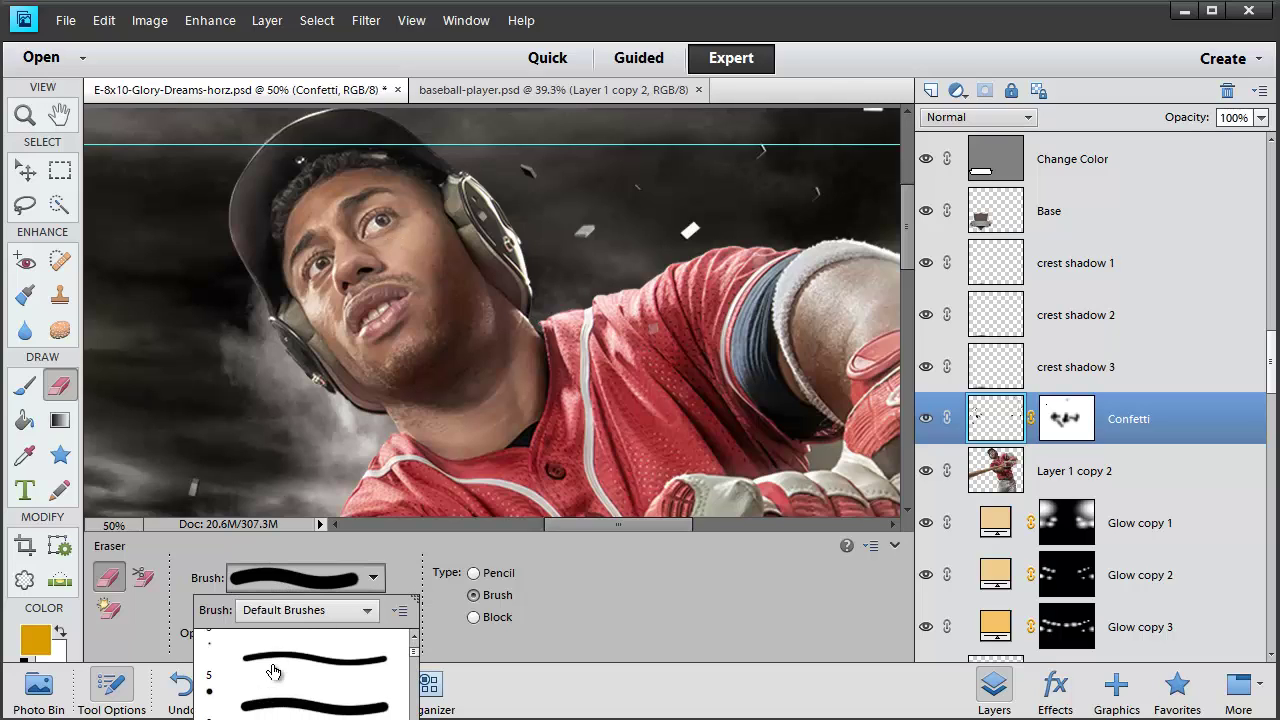
click(315, 697)
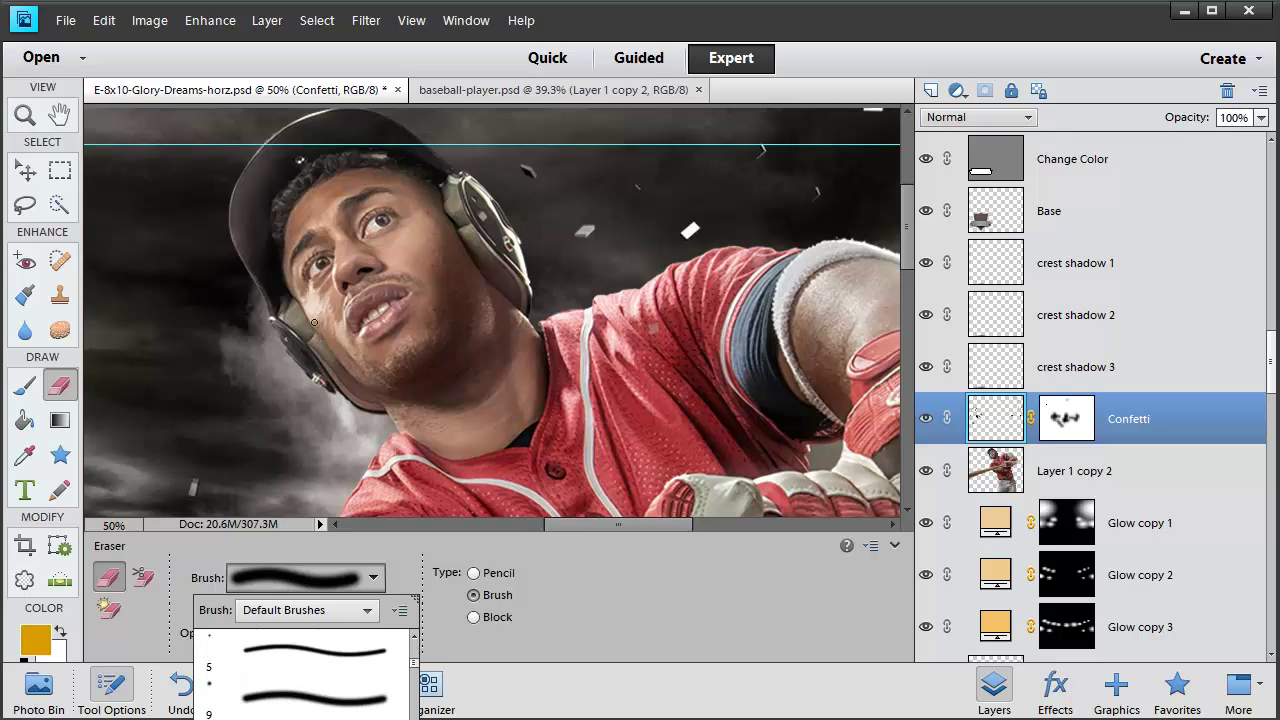
click(250, 234)
key(bracketright)
key(bracketright)
key(bracketright)
key(bracketright)
key(bracketright)
key(bracketright)
key(bracketright)
key(bracketright)
key(bracketright)
key(bracketright)
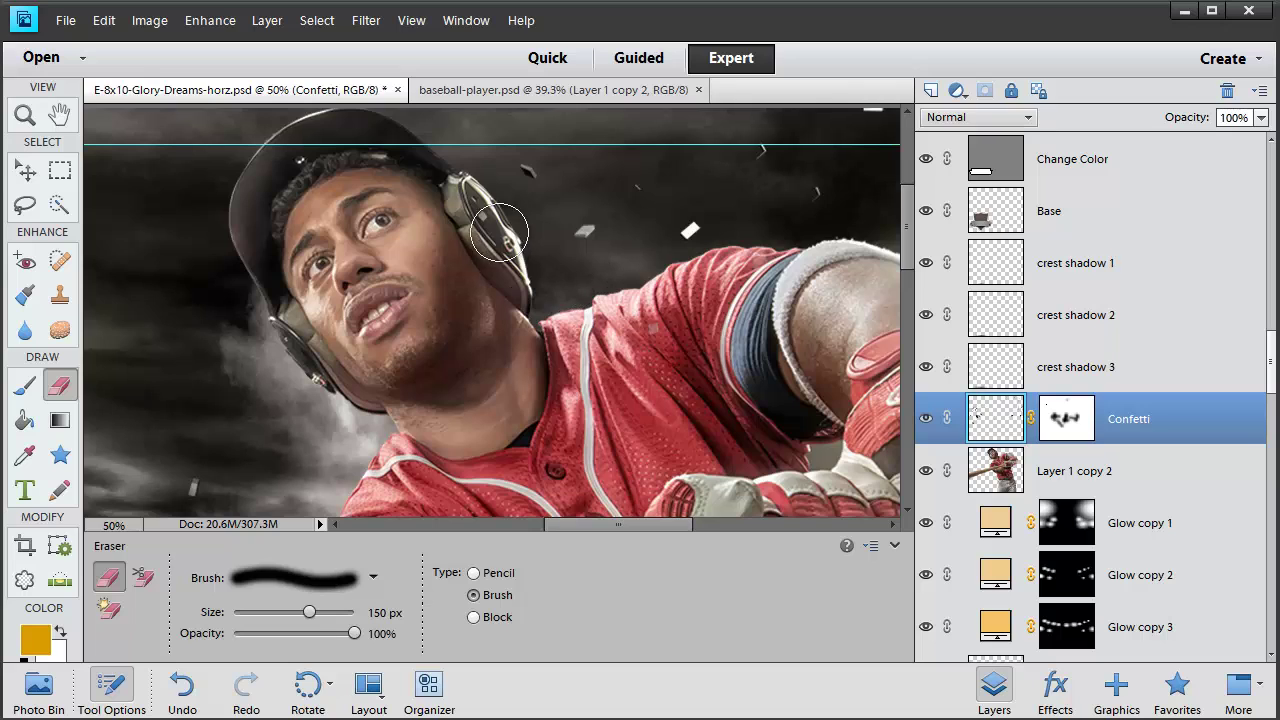
Erase confetti over the player's cap, headphones and gloves, then fit the poster on screen
drag(471, 214, 480, 160)
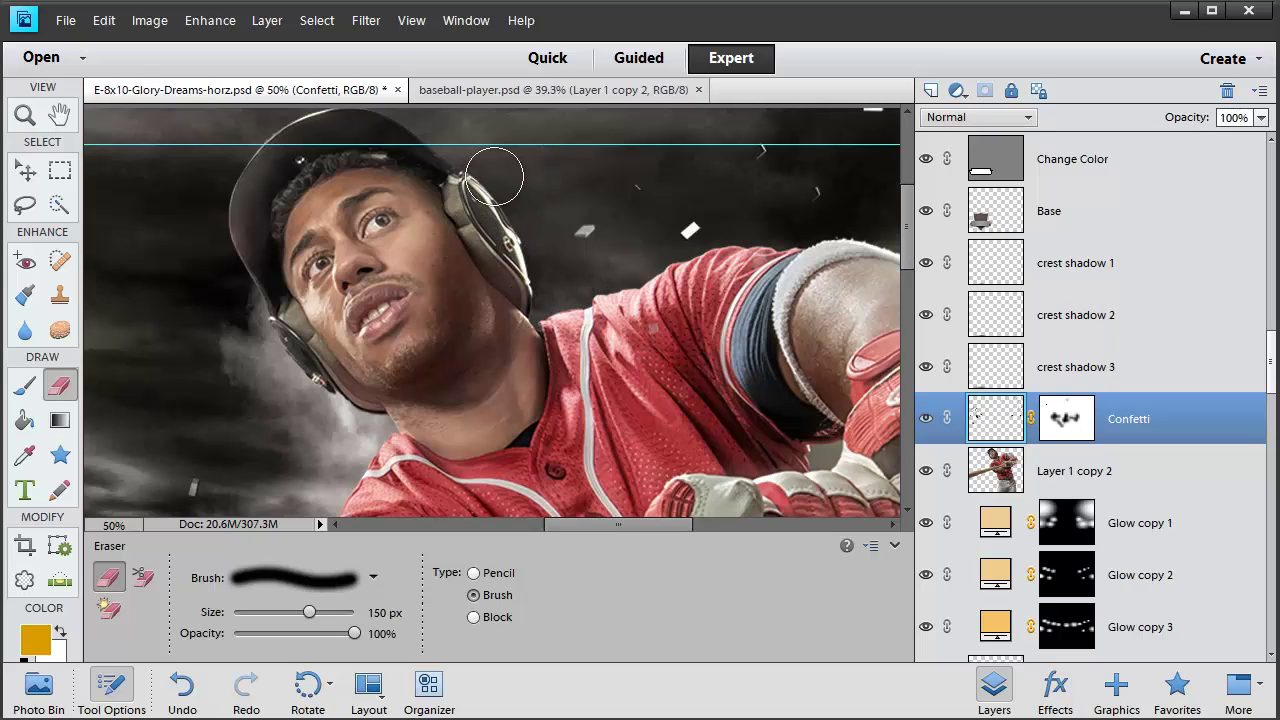
scroll(300, 170, down, 10)
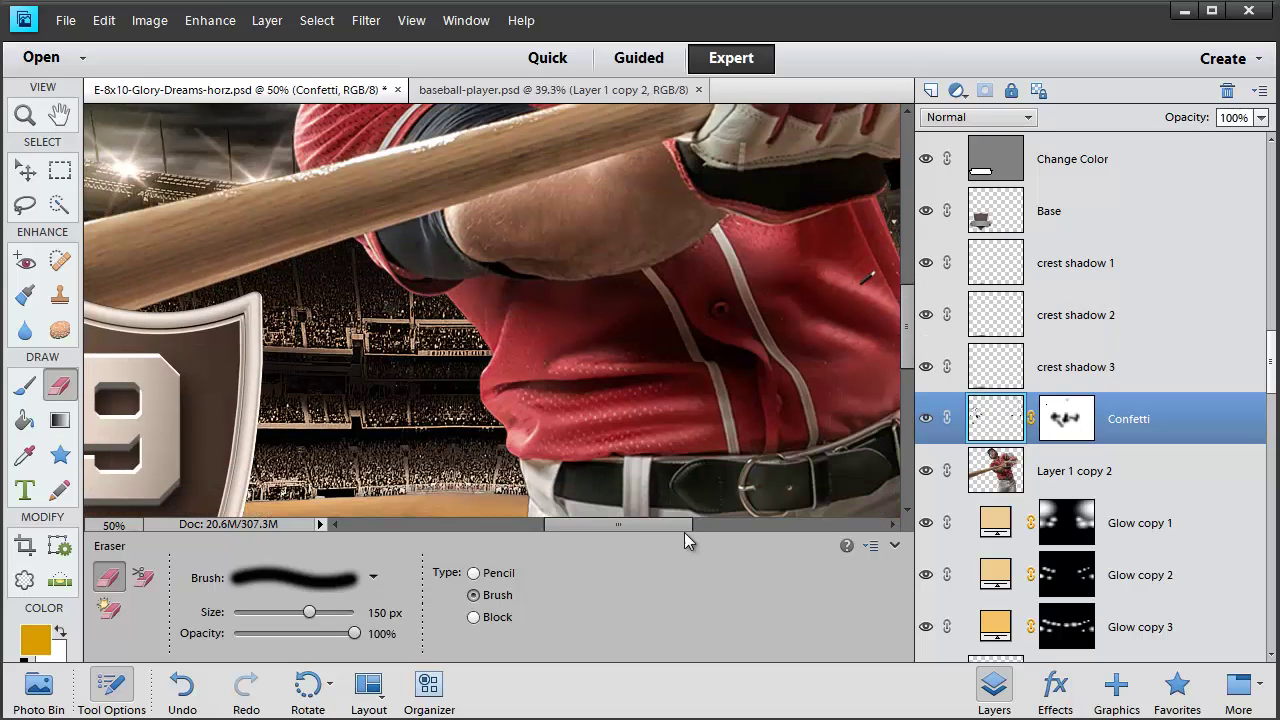
drag(660, 529, 713, 529)
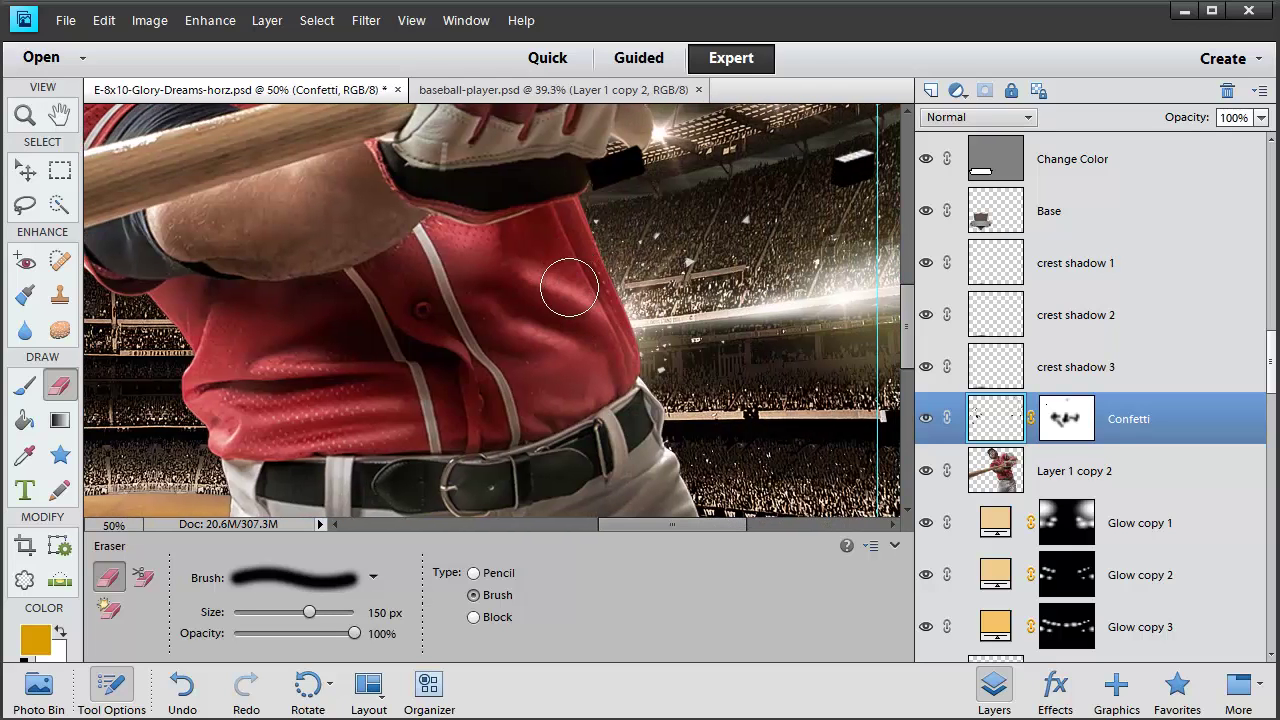
scroll(553, 237, down, 8)
scroll(555, 311, up, 6)
scroll(555, 311, up, 10)
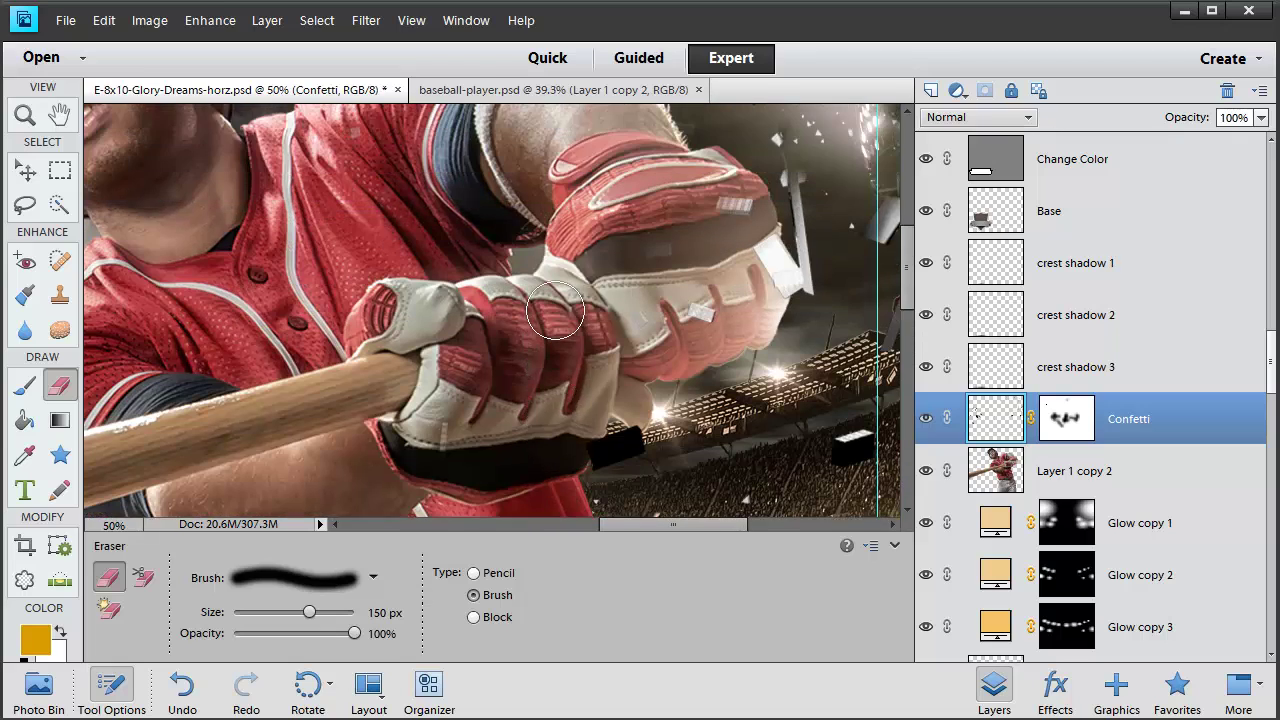
scroll(555, 311, up, 2)
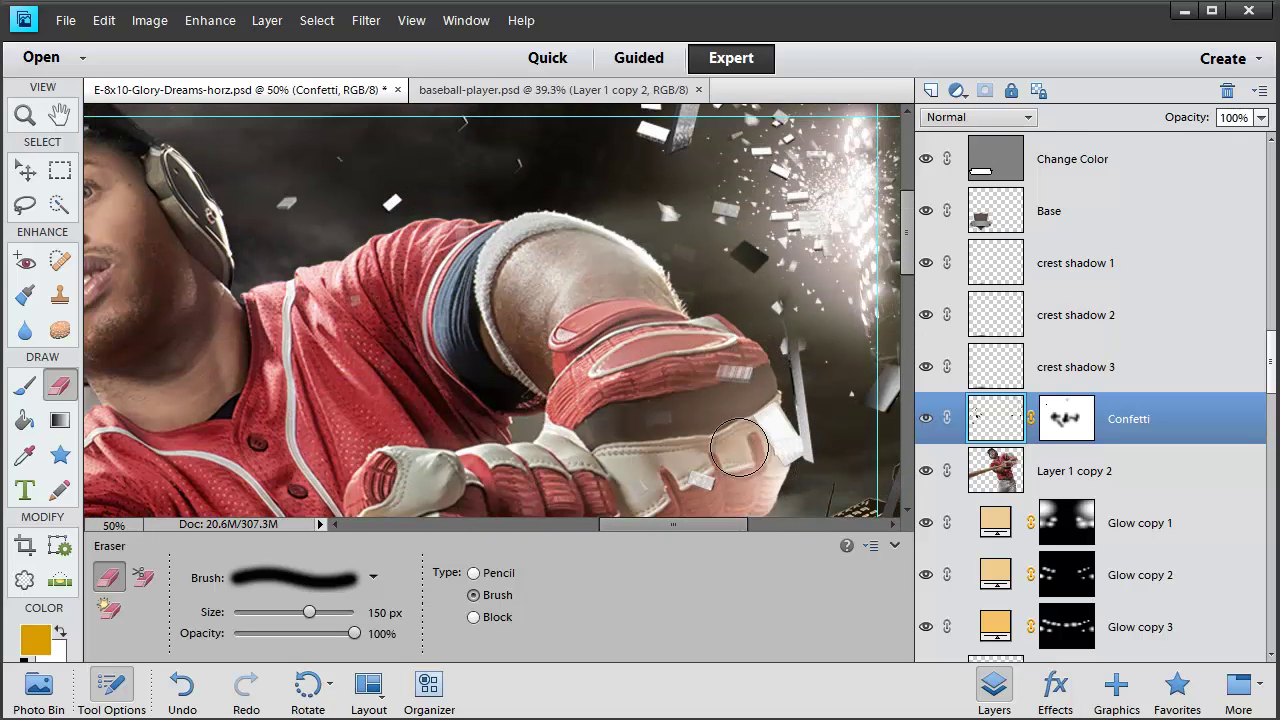
scroll(688, 487, down, 6)
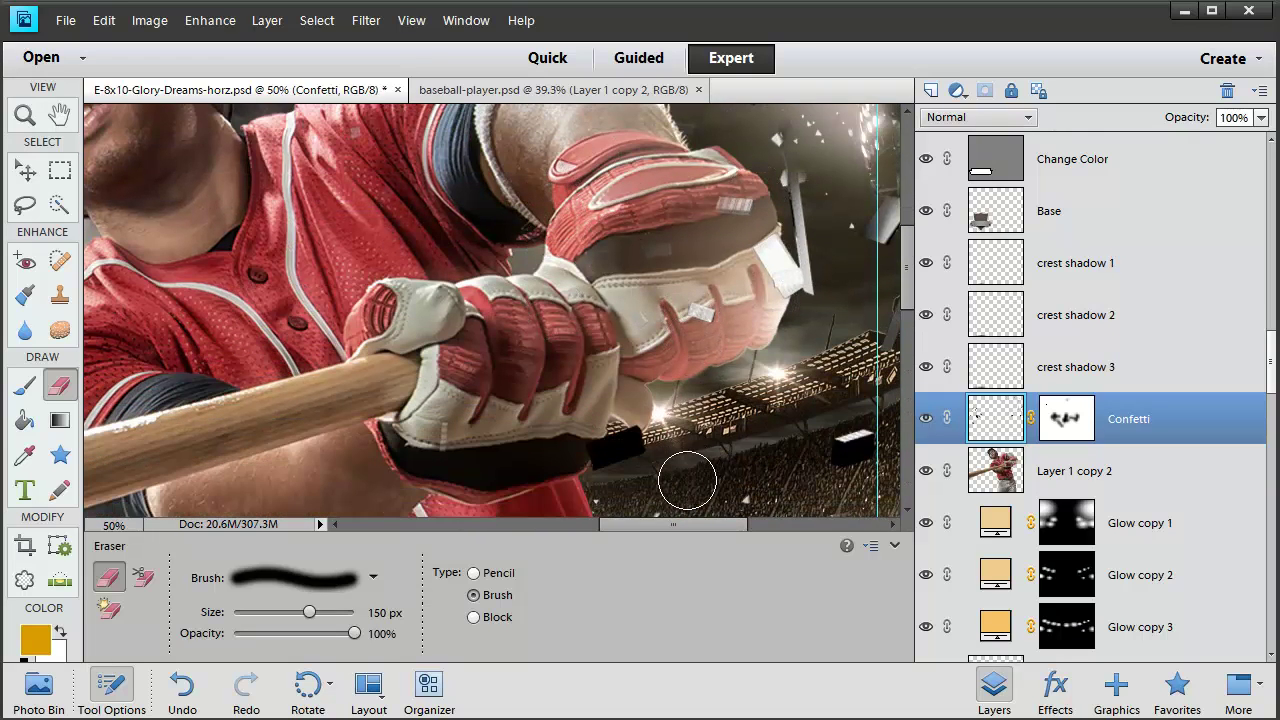
scroll(688, 480, up, 12)
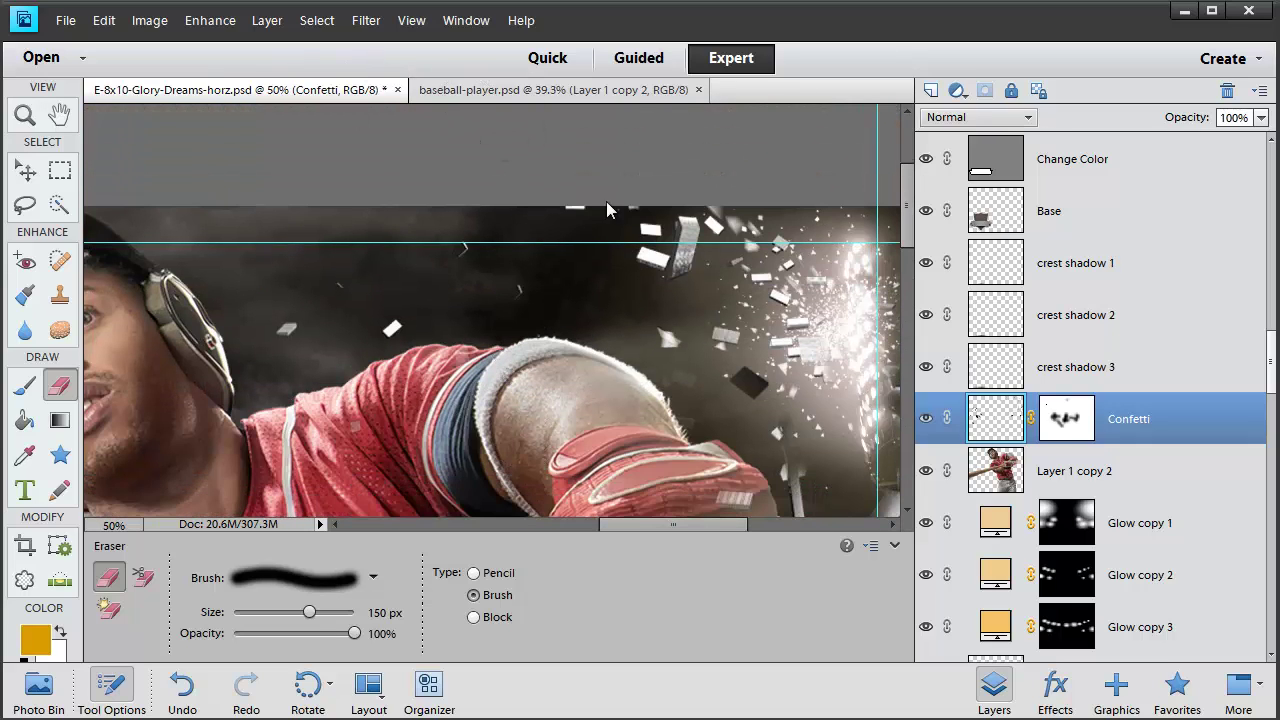
scroll(1050, 445, down, 3)
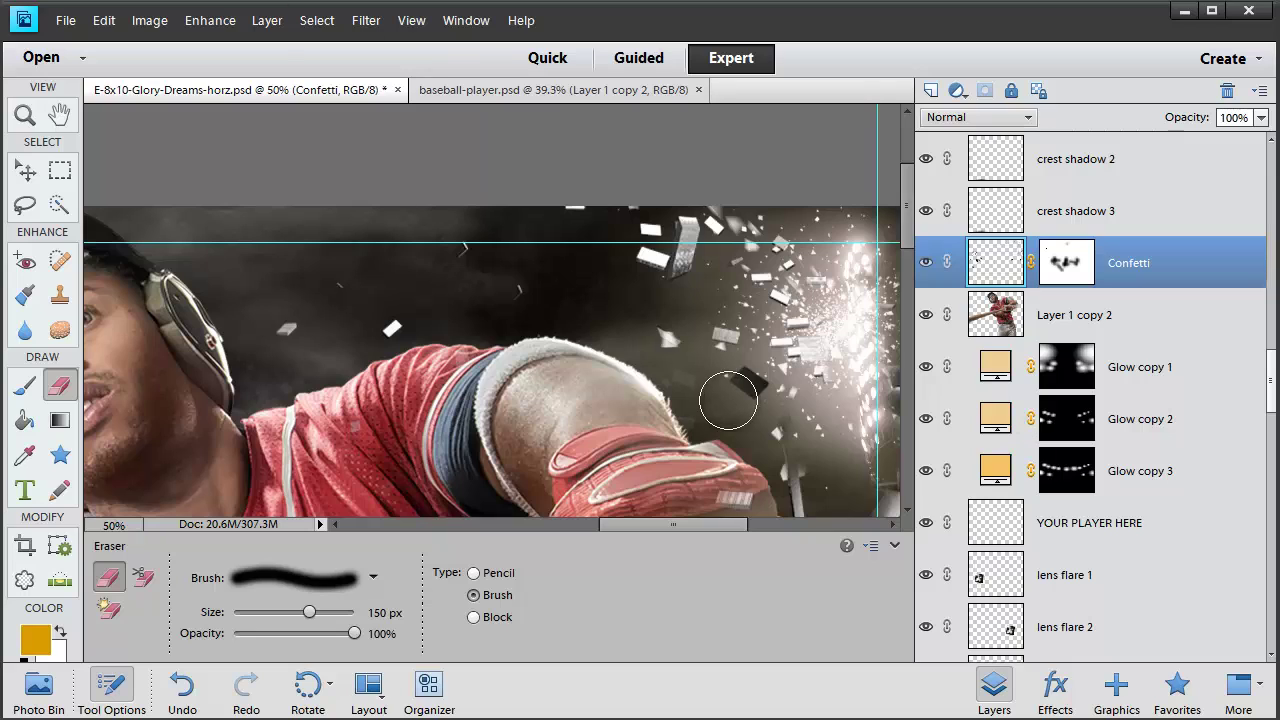
key(ctrl+0)
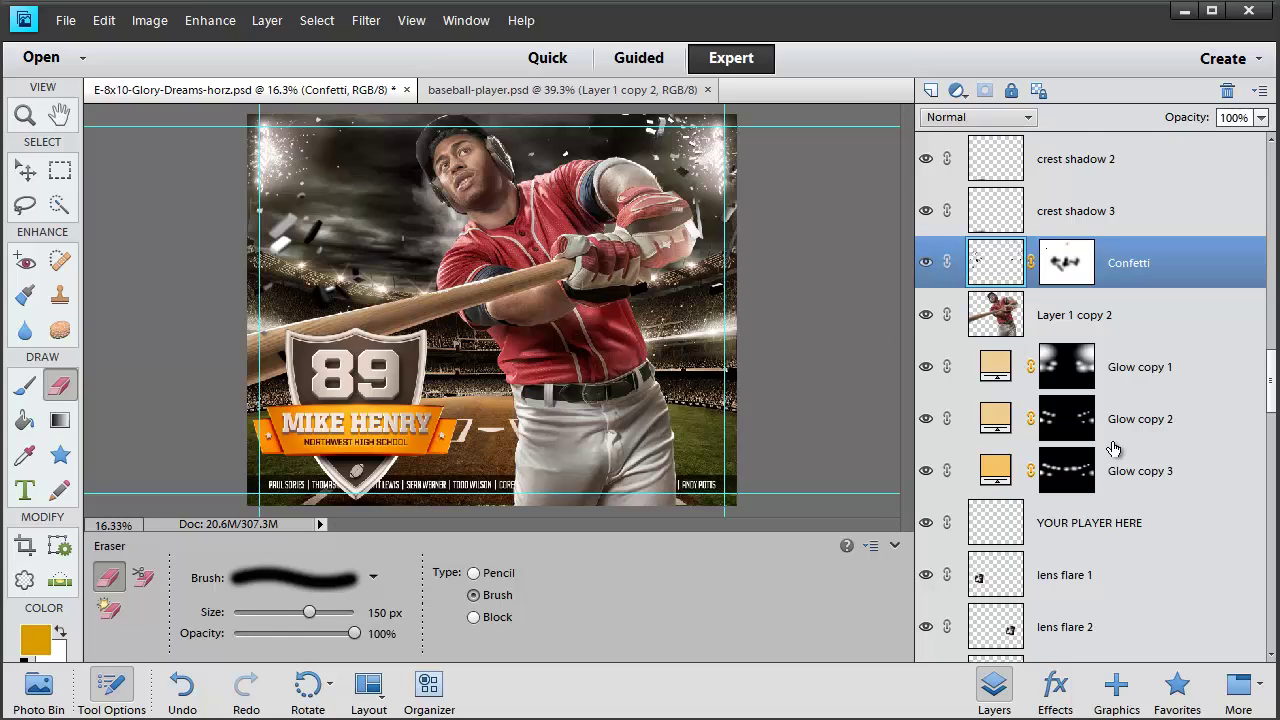
Make the baseball icon and baseball icon shadow layers visible
click(1100, 322)
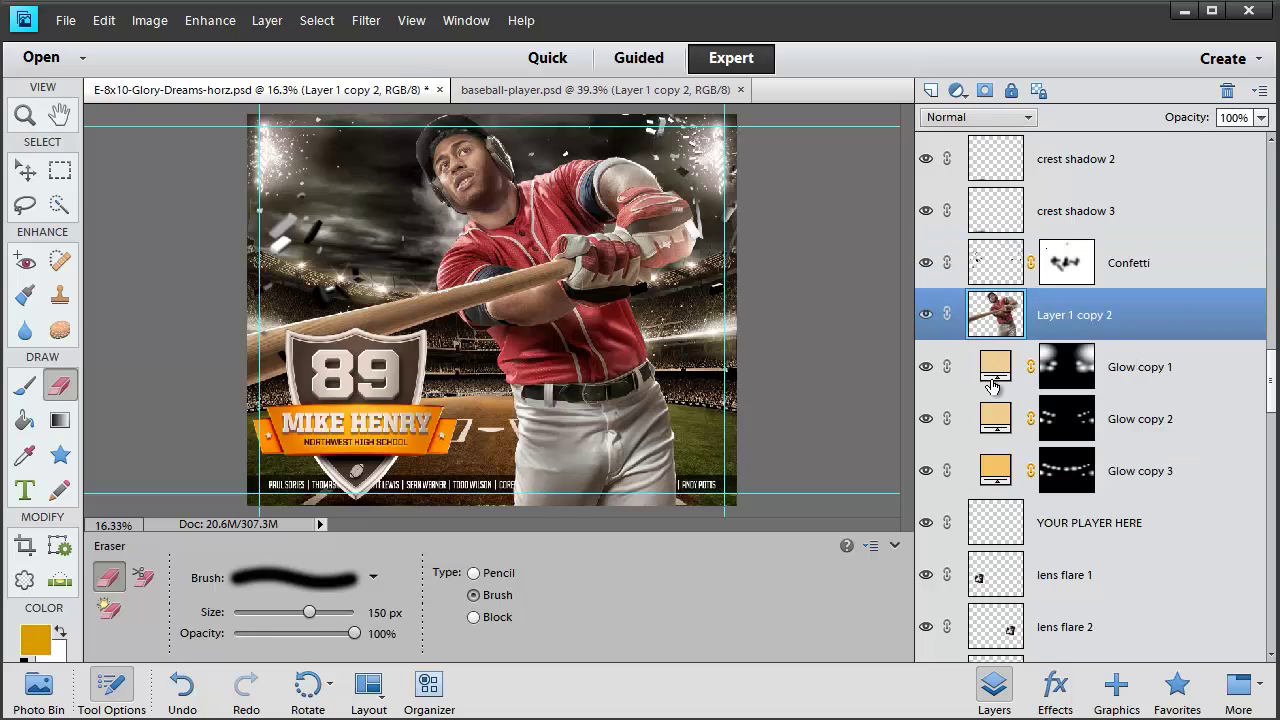
scroll(1014, 459, up, 5)
scroll(934, 424, up, 6)
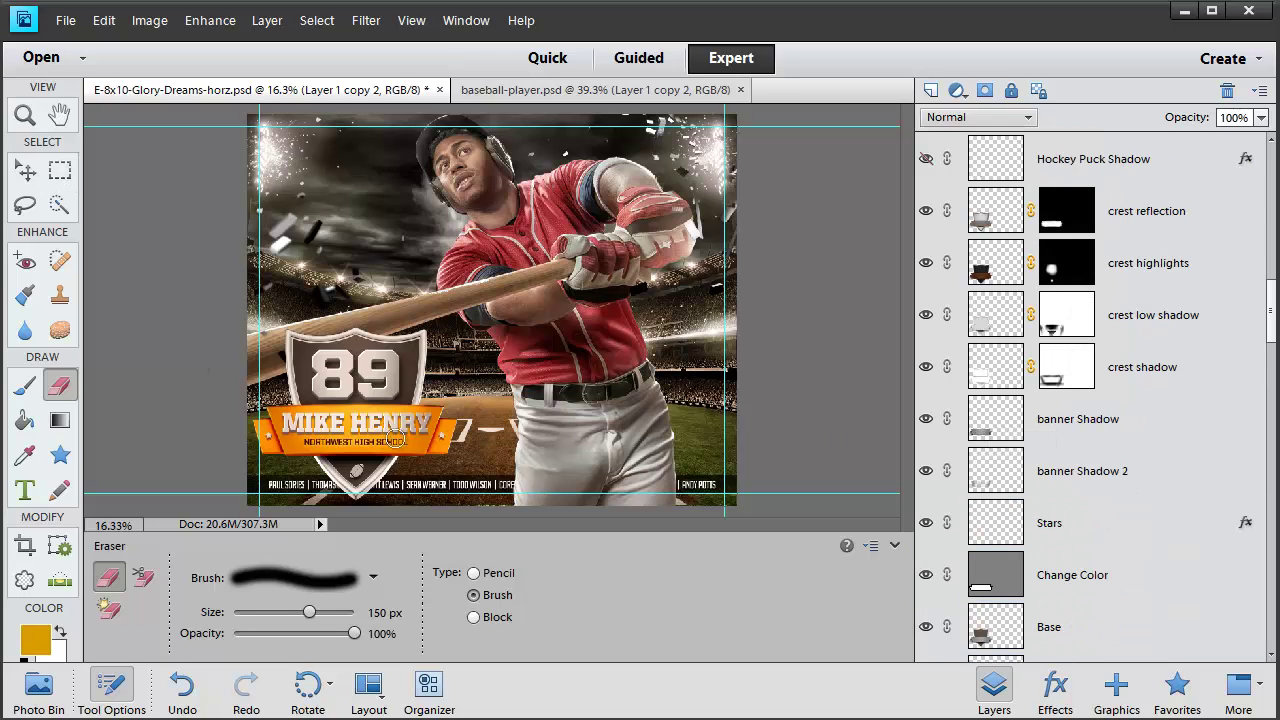
scroll(1100, 470, up, 6)
scroll(1138, 472, up, 10)
scroll(1138, 472, down, 9)
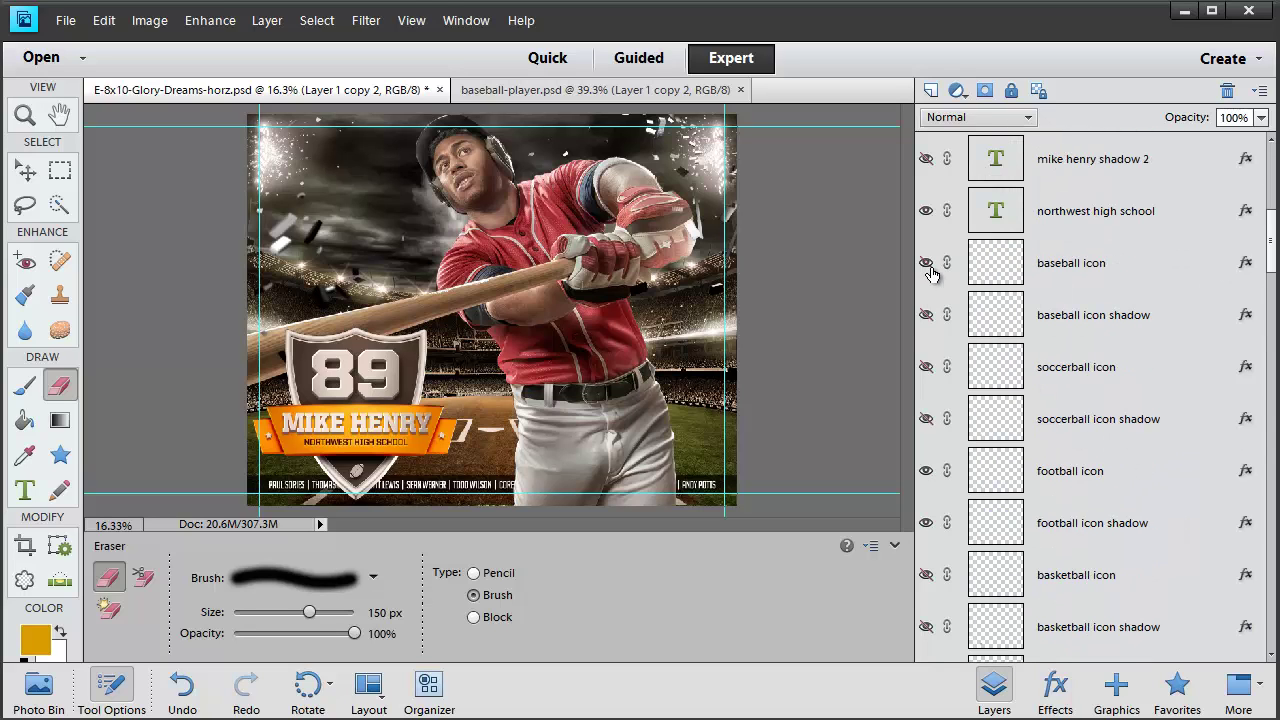
click(928, 266)
click(925, 316)
Hide the football icon and football icon shadow layers
scroll(1056, 418, down, 3)
click(925, 315)
click(925, 367)
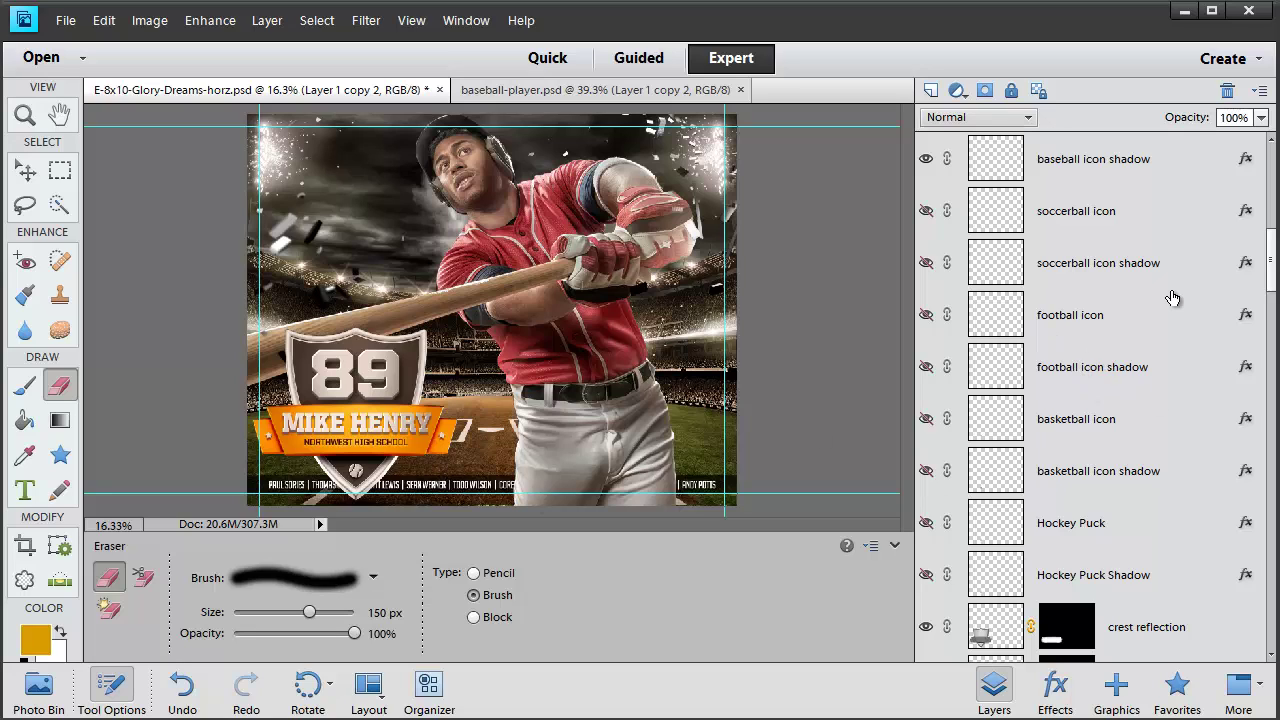
scroll(1176, 399, down, 3)
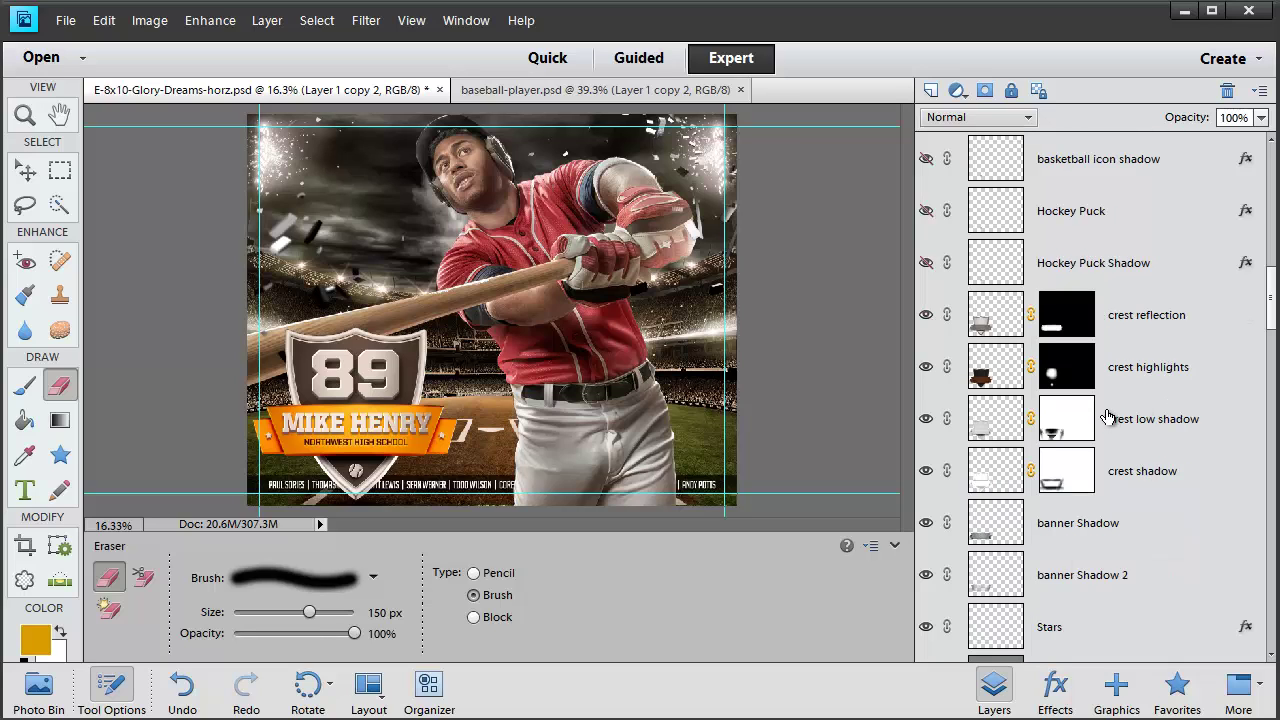
scroll(1052, 503, down, 3)
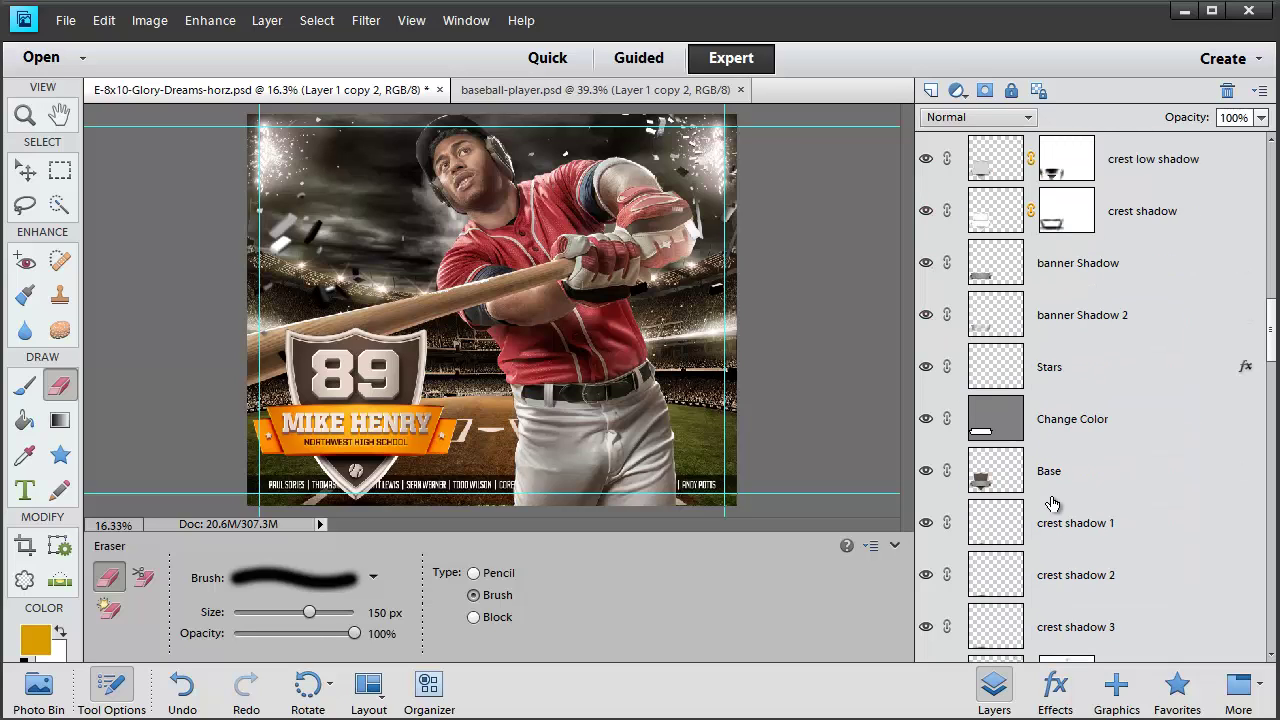
scroll(1052, 503, up, 2)
scroll(1052, 503, up, 2)
scroll(1052, 505, down, 4)
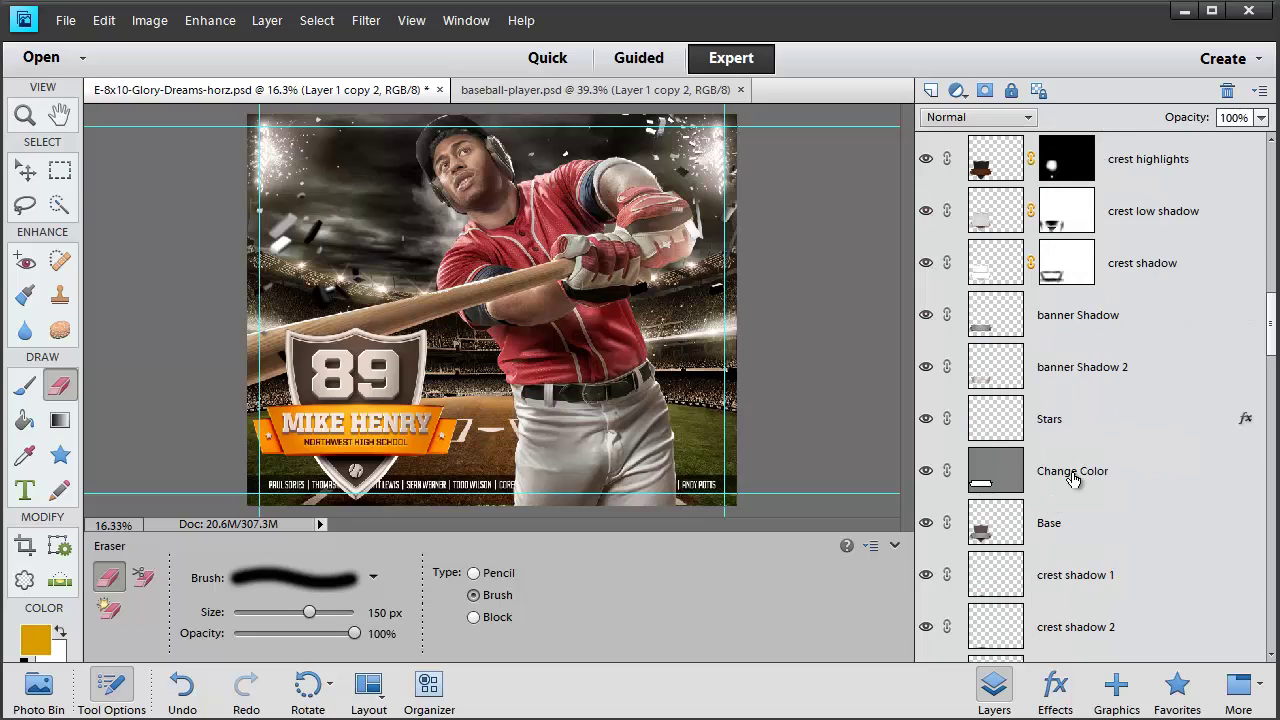
Set the Change Color fill layer to a deep red (a11515) for the crest banner
click(1031, 490)
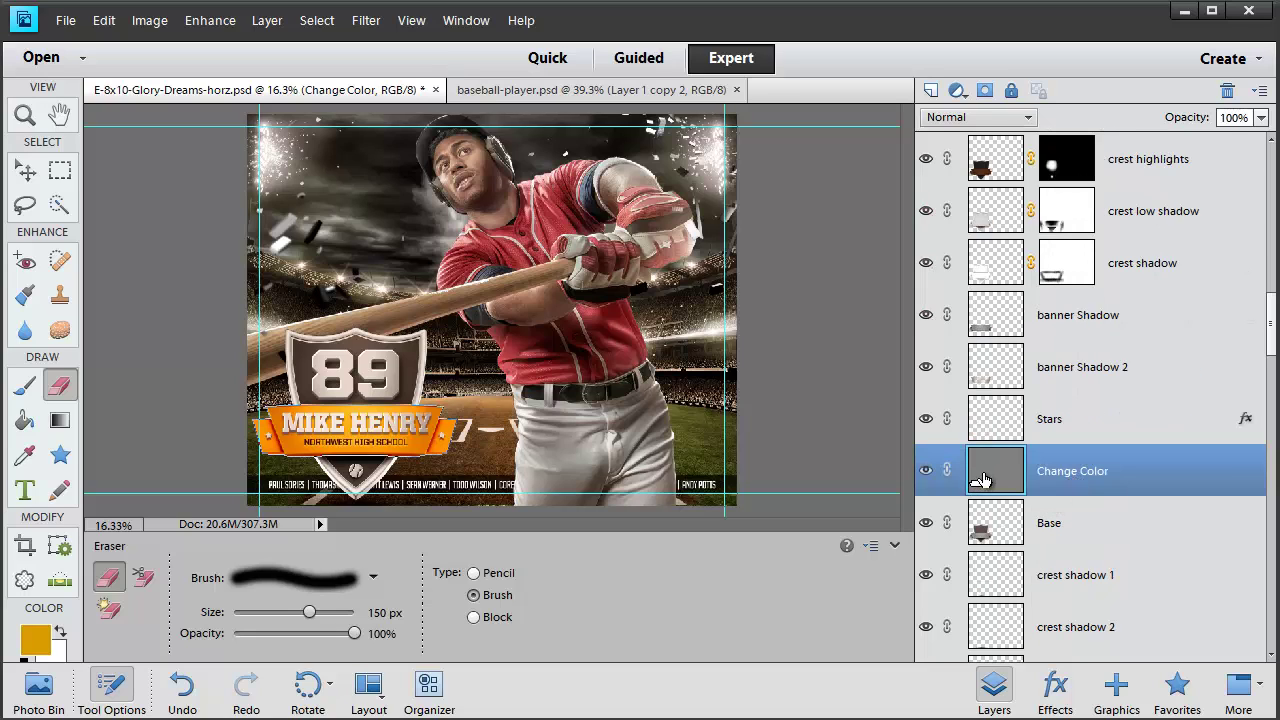
double_click(982, 478)
click(549, 224)
click(614, 268)
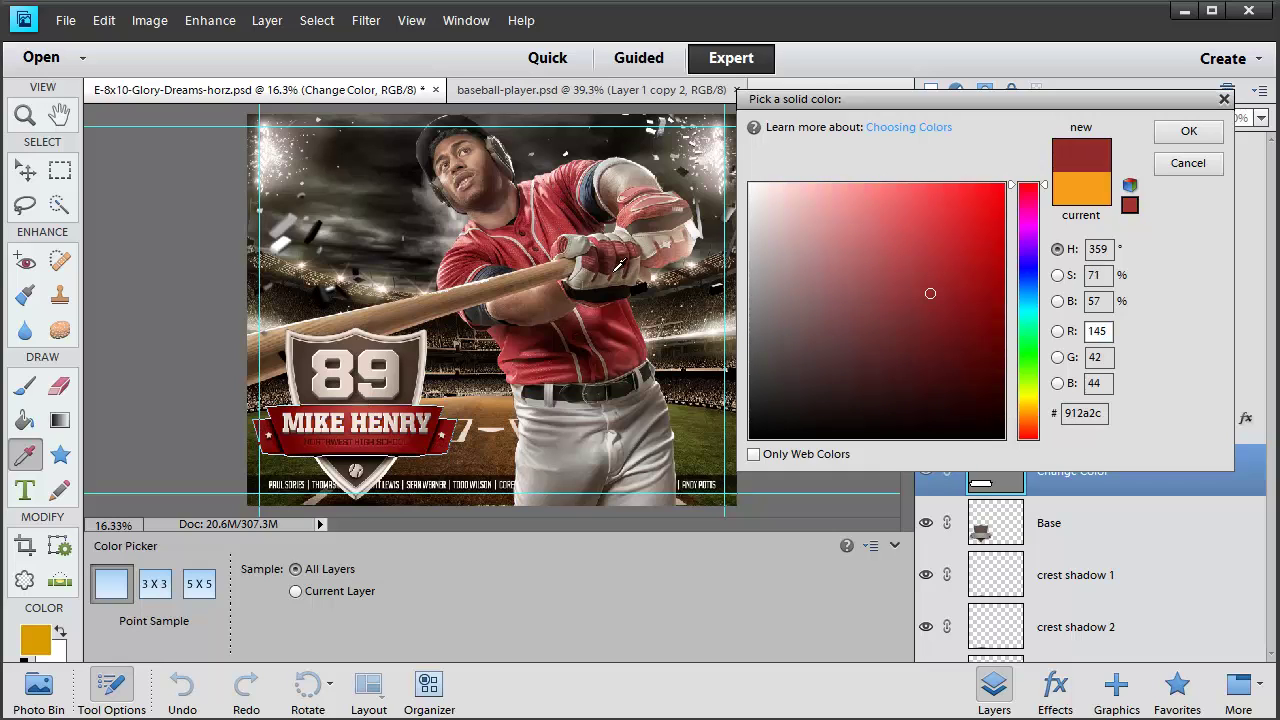
mouse_move(973, 298)
mouse_down()
mouse_move(986, 294)
mouse_move(940, 277)
mouse_move(959, 261)
mouse_move(970, 324)
mouse_move(929, 330)
mouse_move(933, 302)
mouse_move(894, 277)
mouse_move(905, 302)
mouse_up()
click(1030, 278)
click(1027, 366)
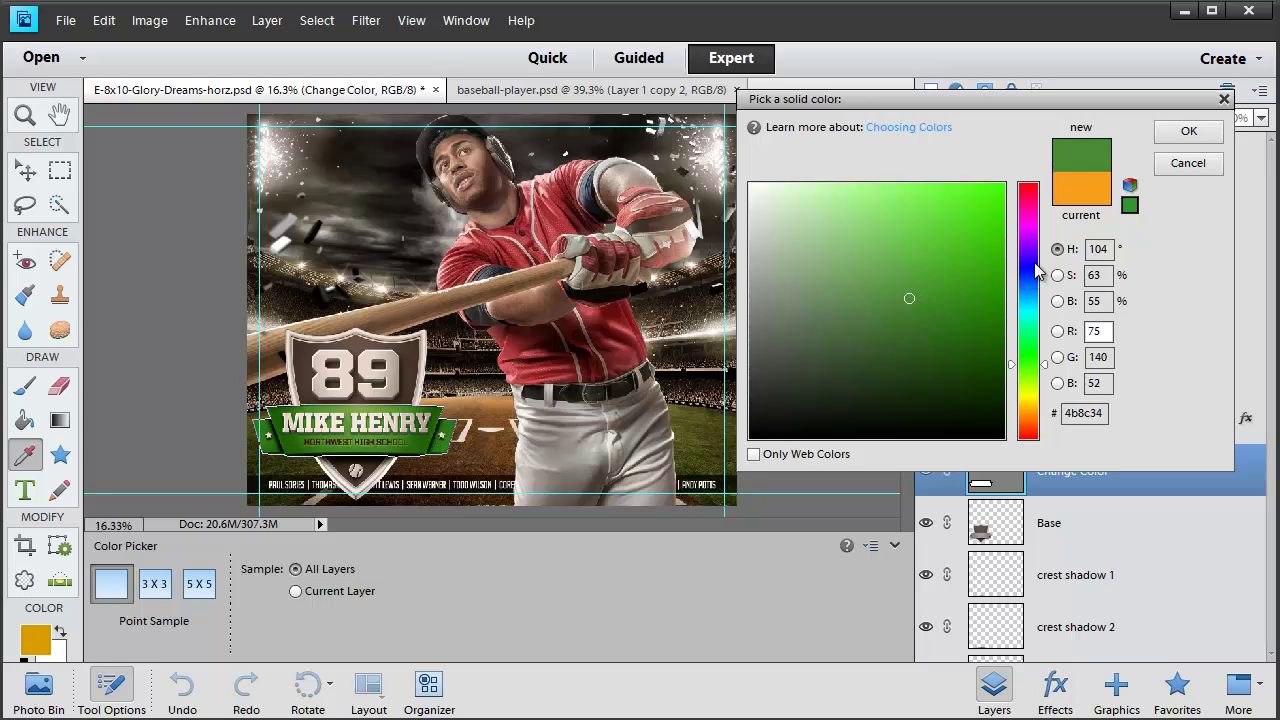
drag(1027, 294, 1027, 184)
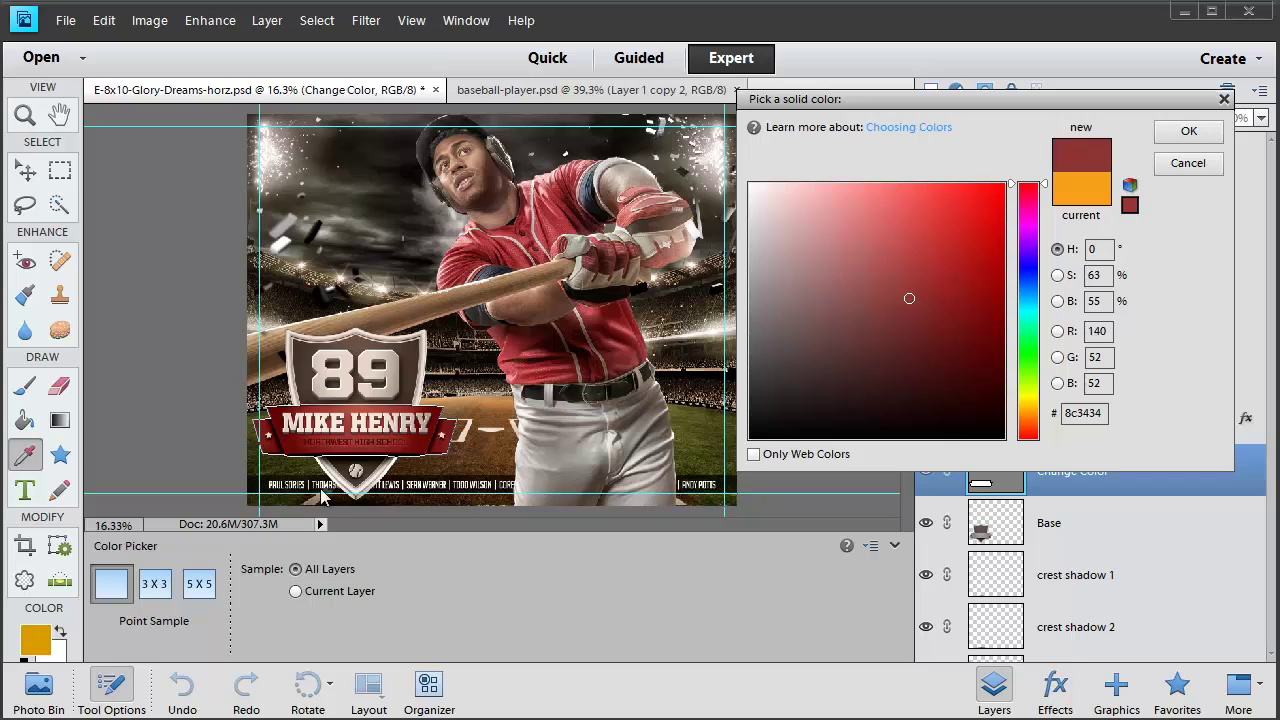
click(972, 277)
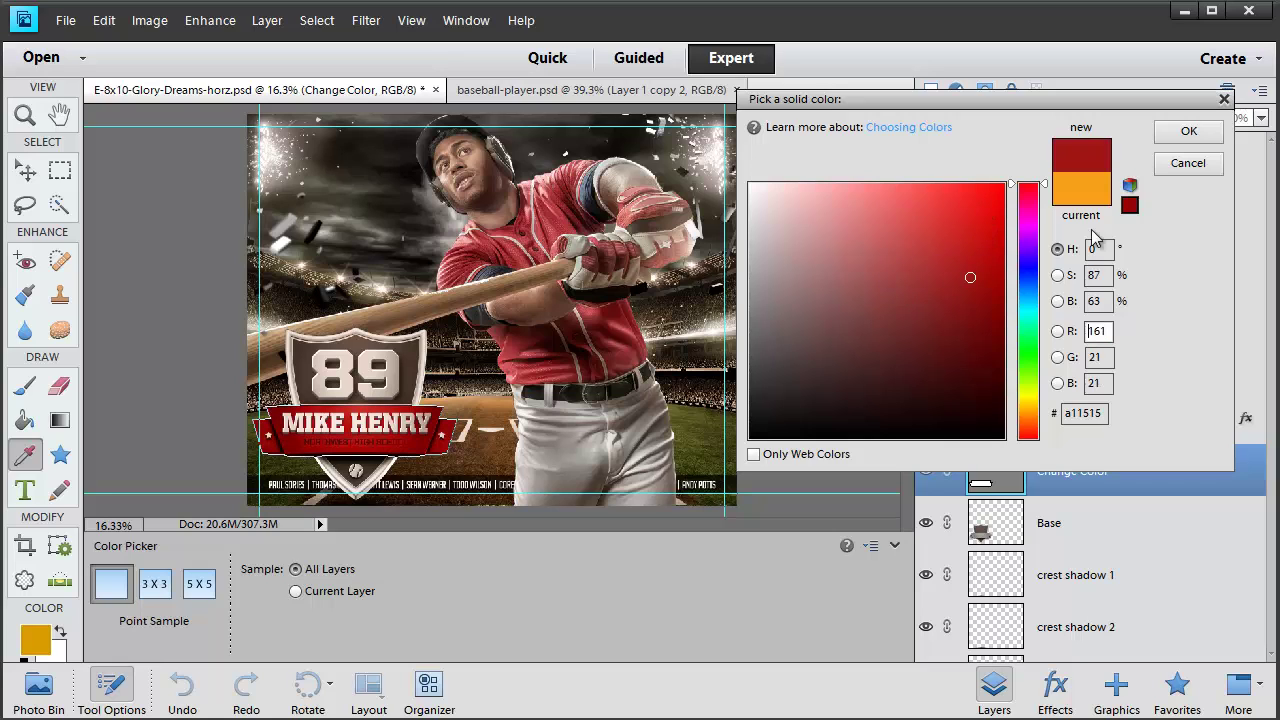
click(1182, 136)
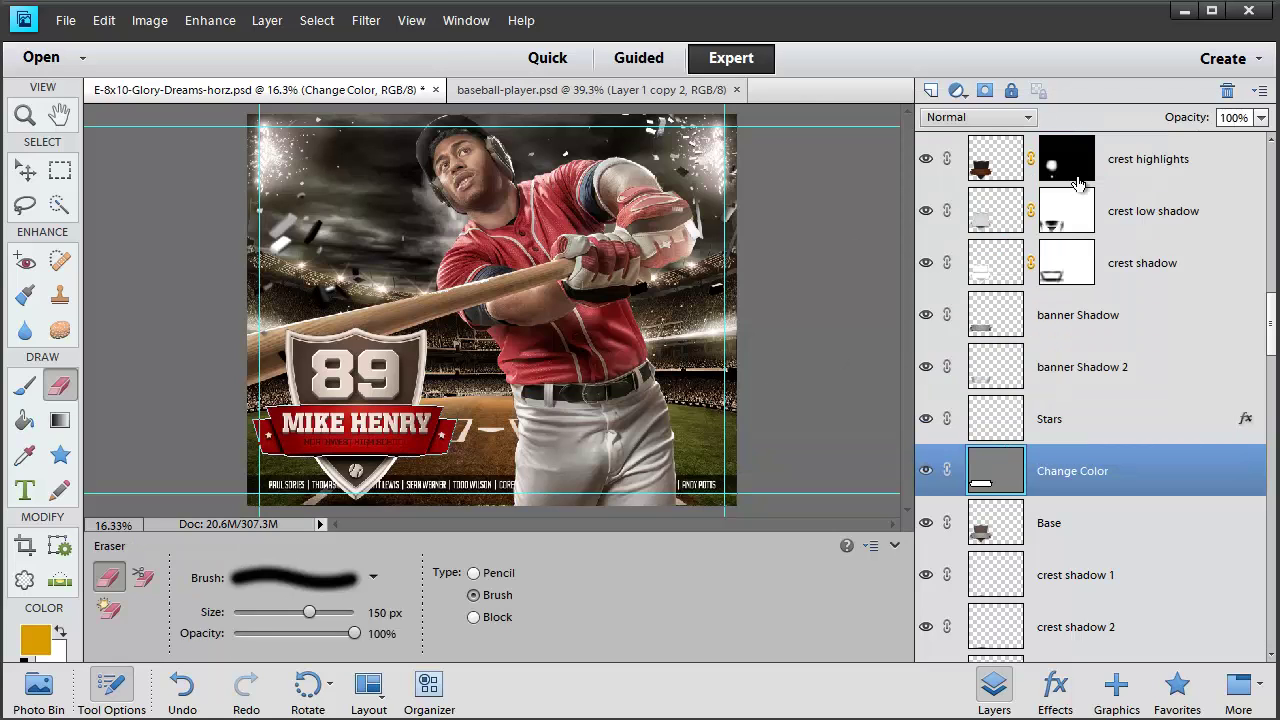
Change the crest's 89 text layer to read MVP
scroll(1025, 385, down, 3)
scroll(1025, 393, up, 8)
scroll(1025, 393, up, 10)
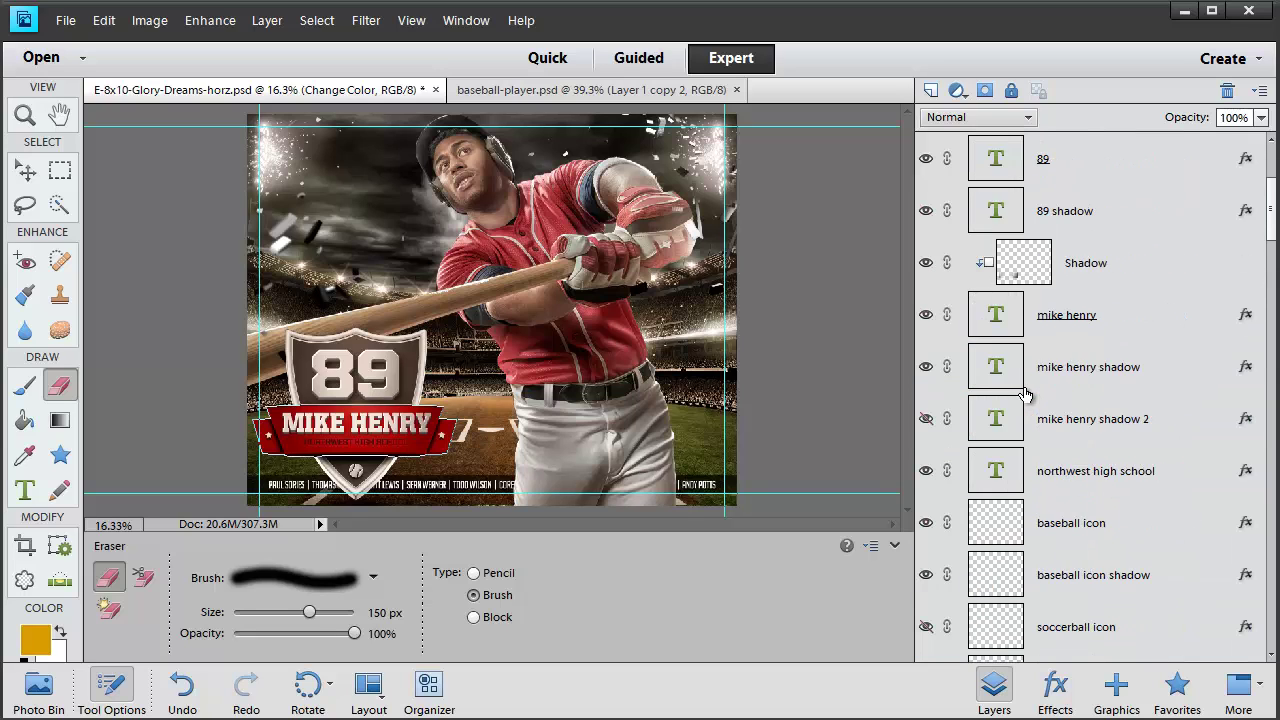
click(1062, 377)
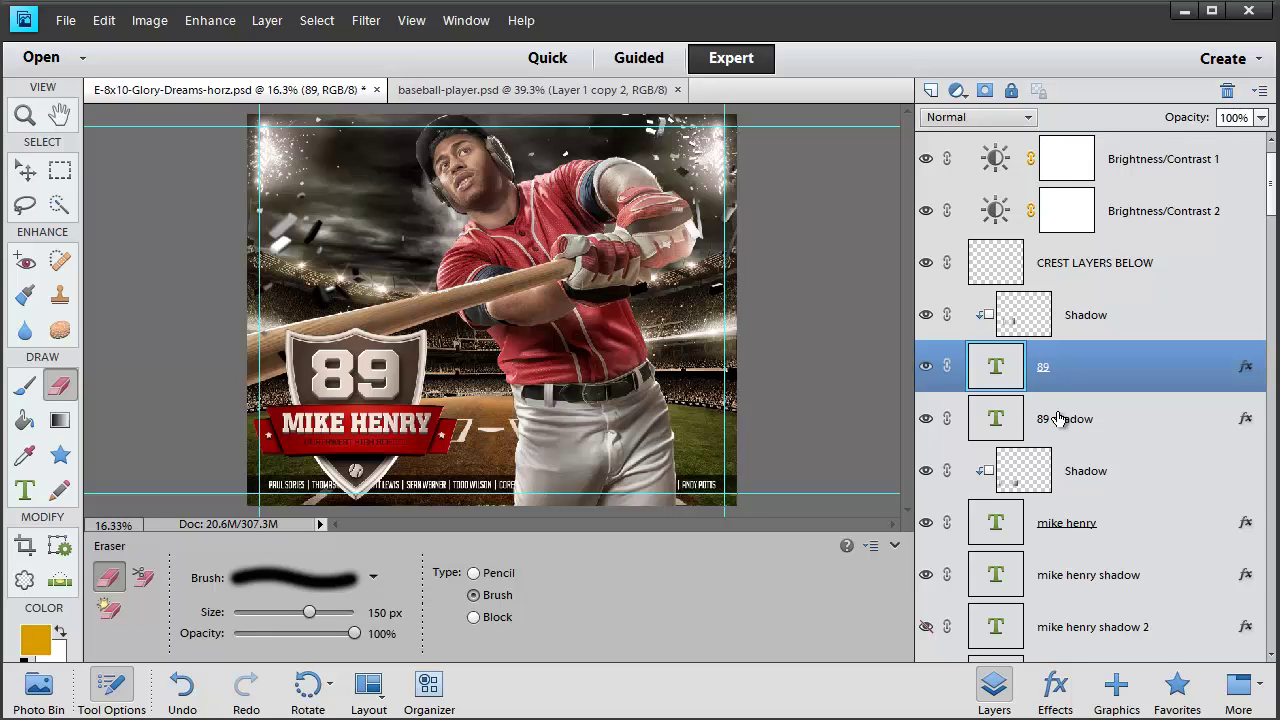
click(926, 420)
click(926, 420)
click(926, 420)
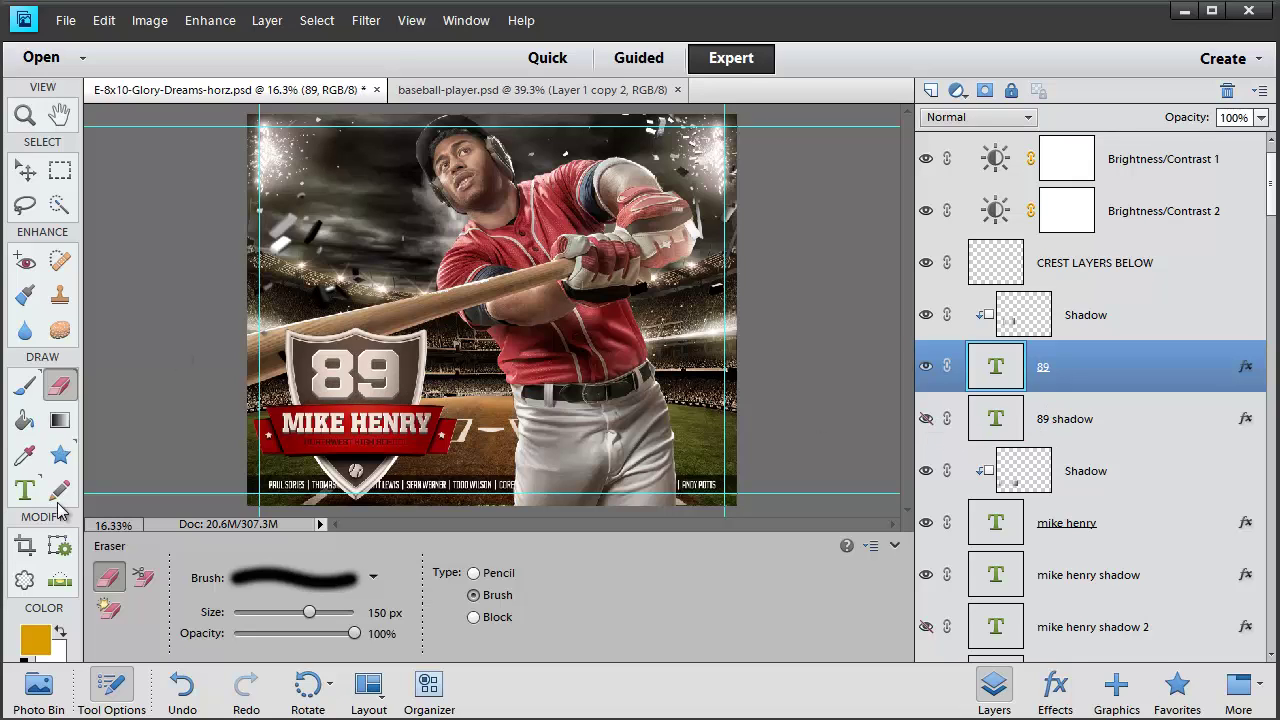
click(25, 494)
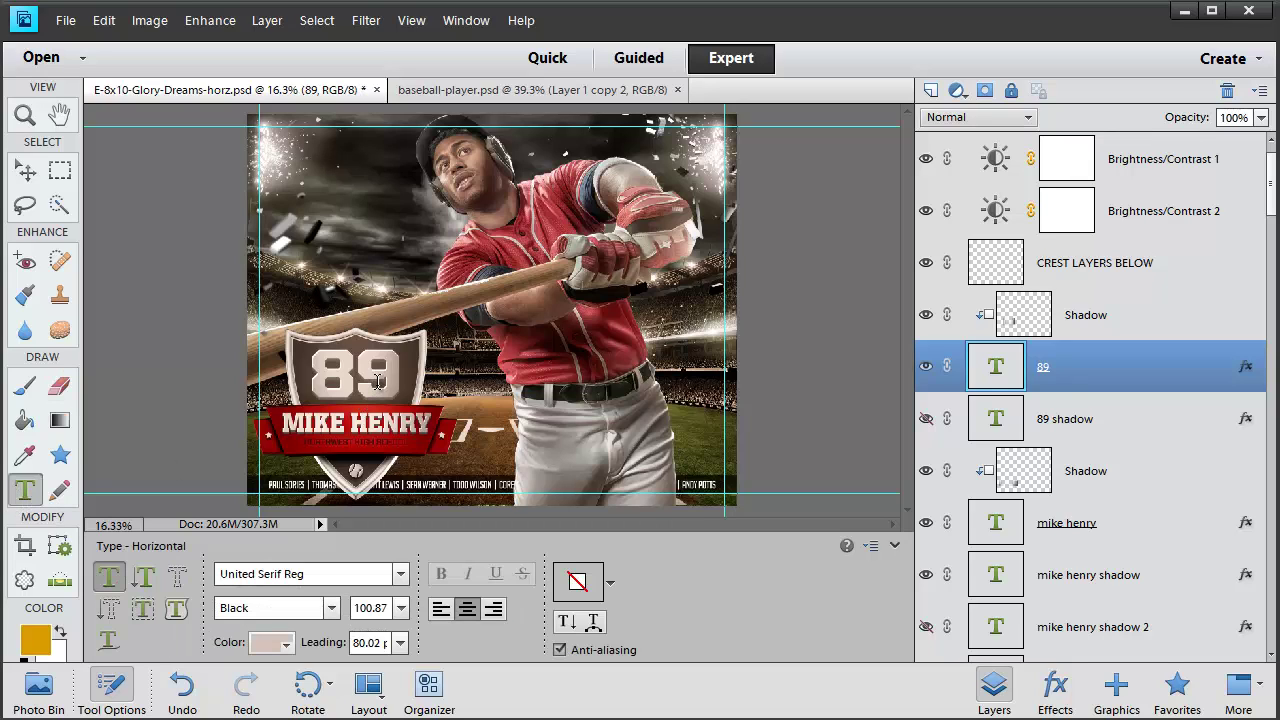
double_click(378, 381)
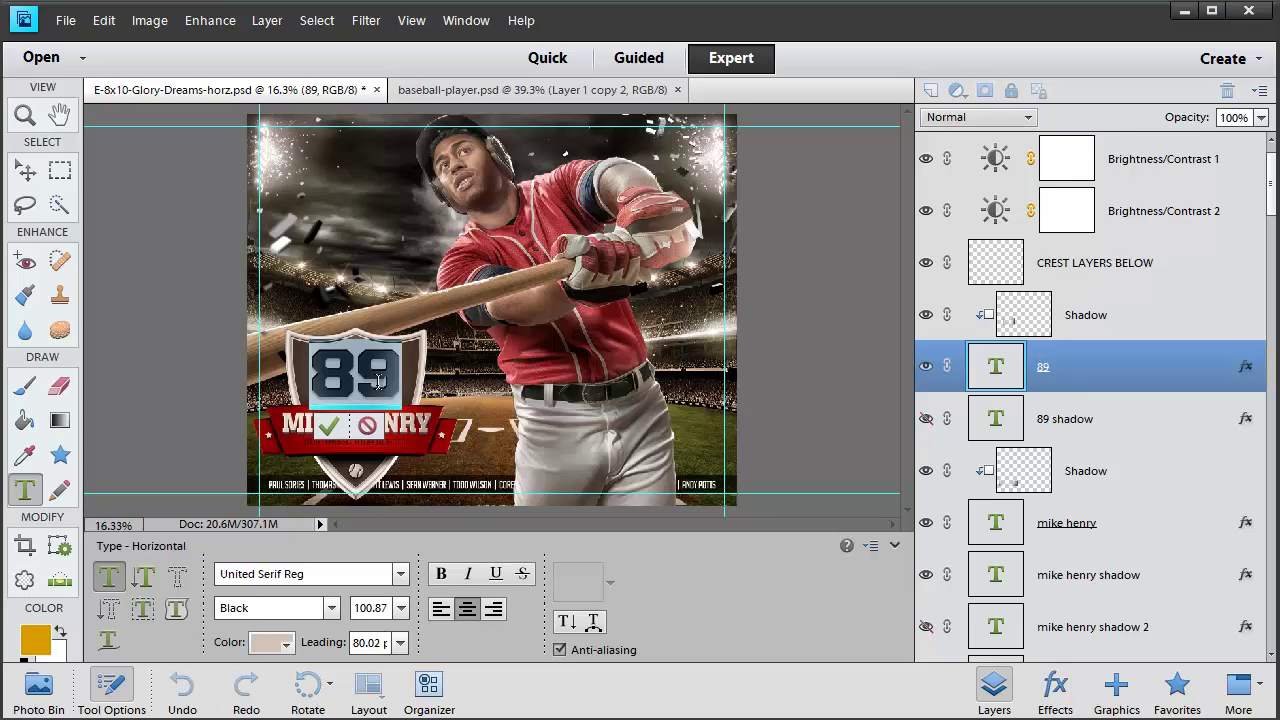
text(MVP)
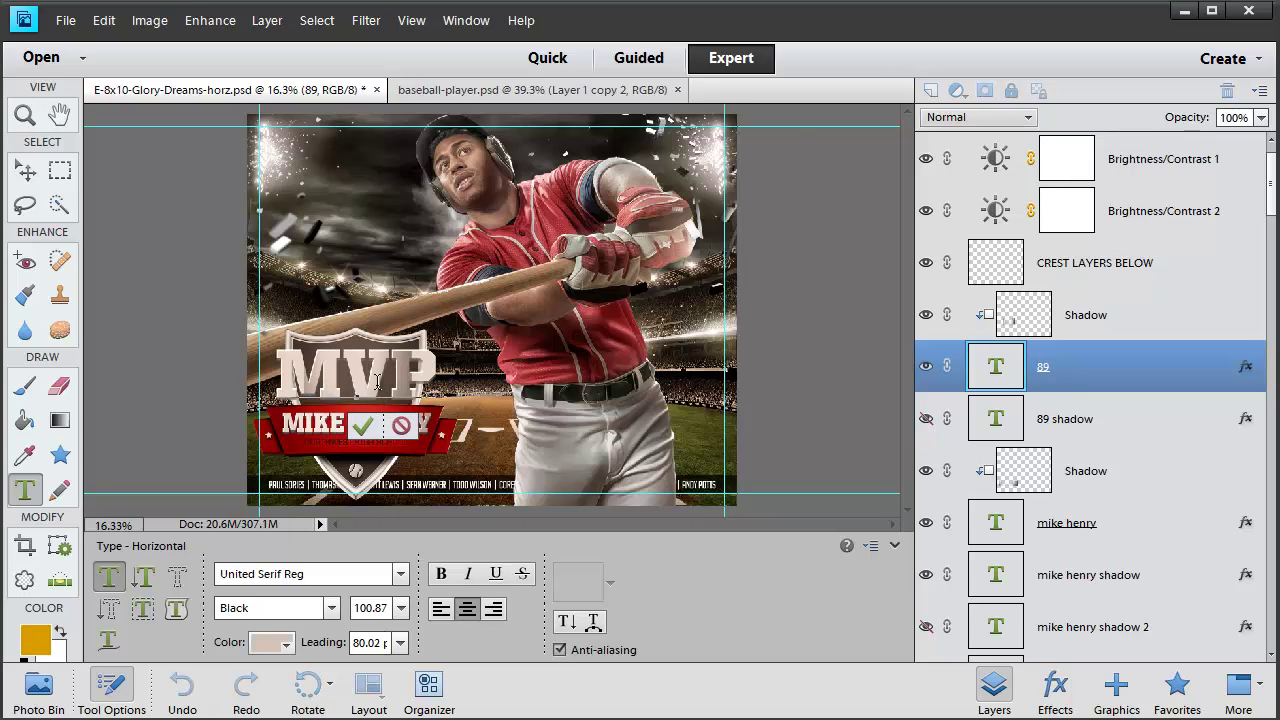
key(ctrl+Return)
key(v)
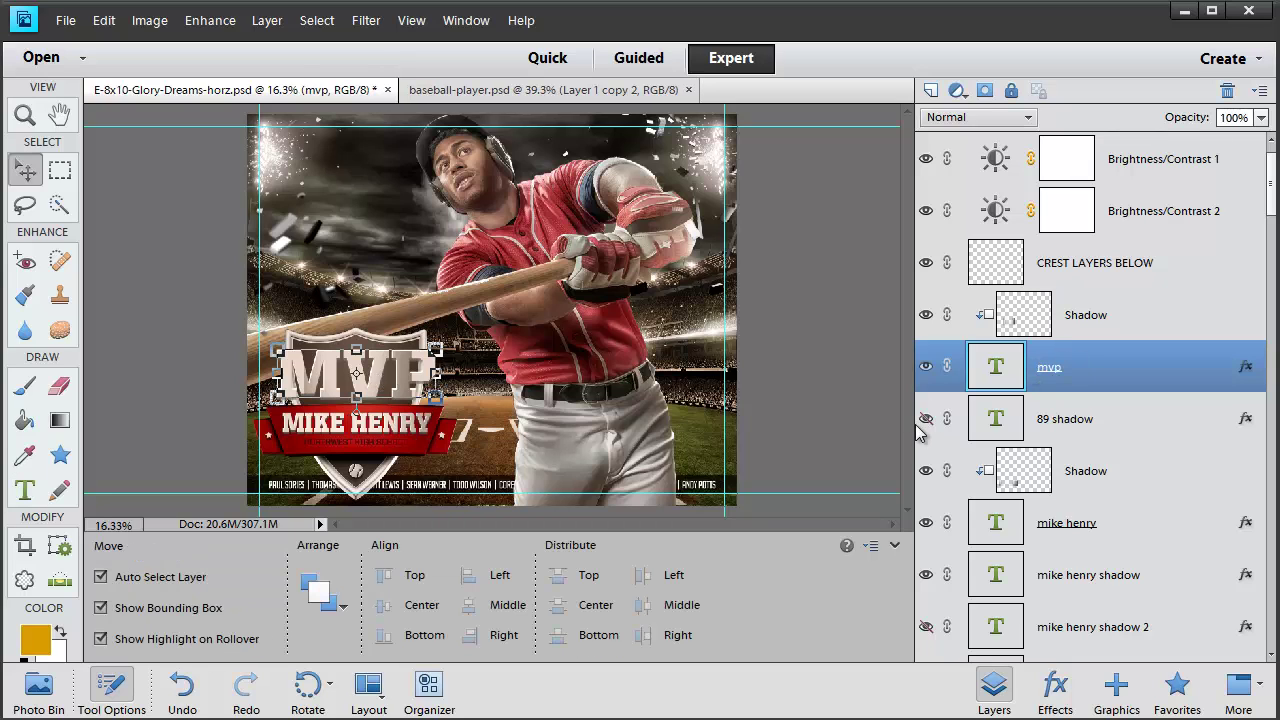
Change the 89 shadow text layer to MVP as well
click(926, 366)
click(926, 418)
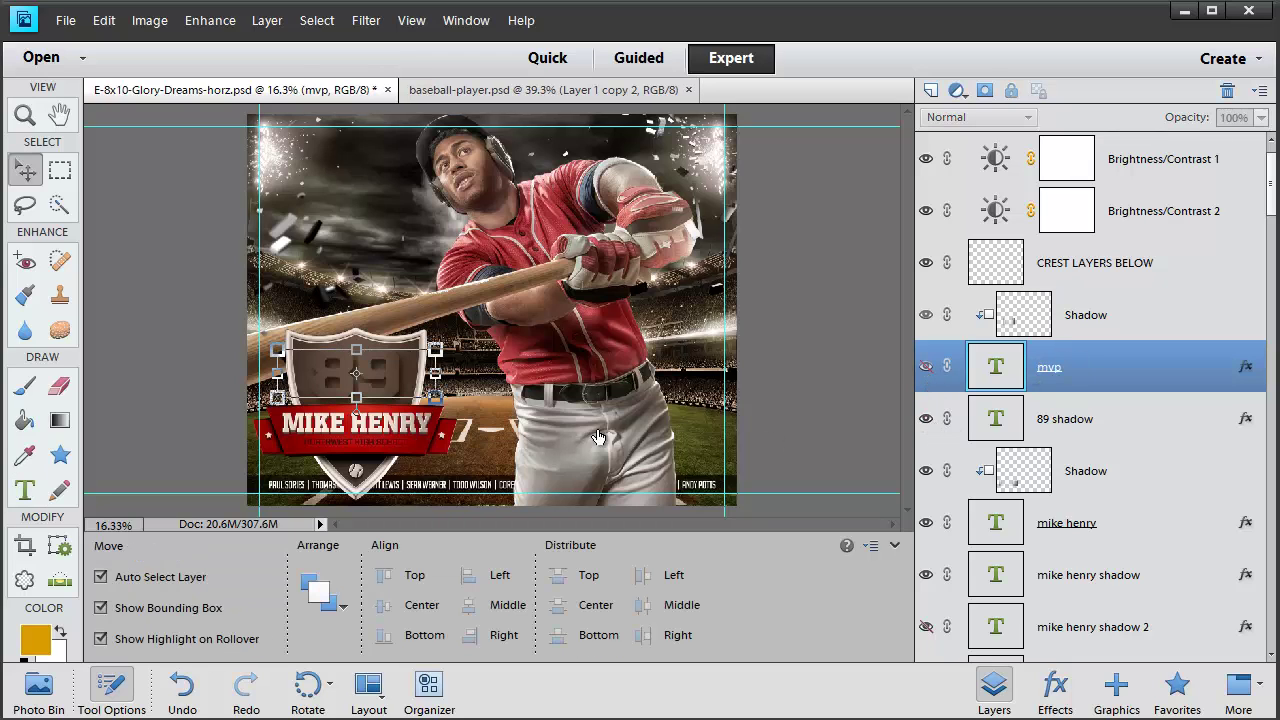
click(25, 488)
double_click(371, 388)
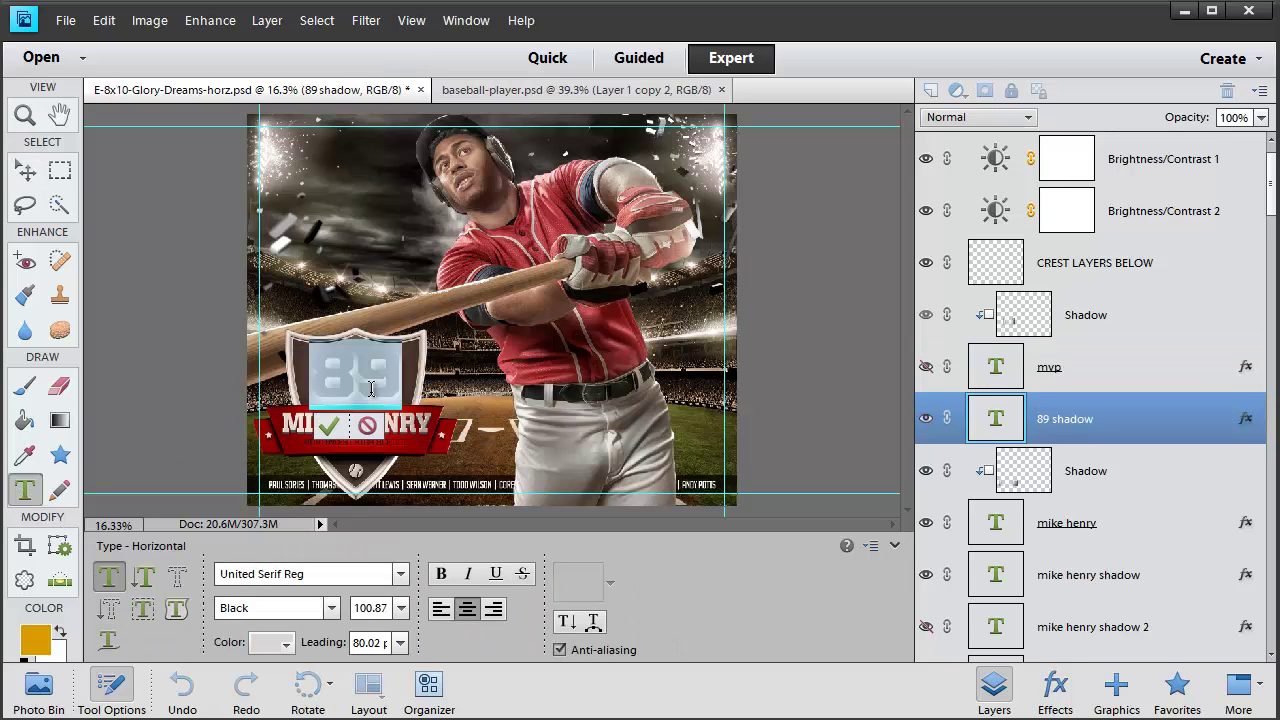
text(MVP)
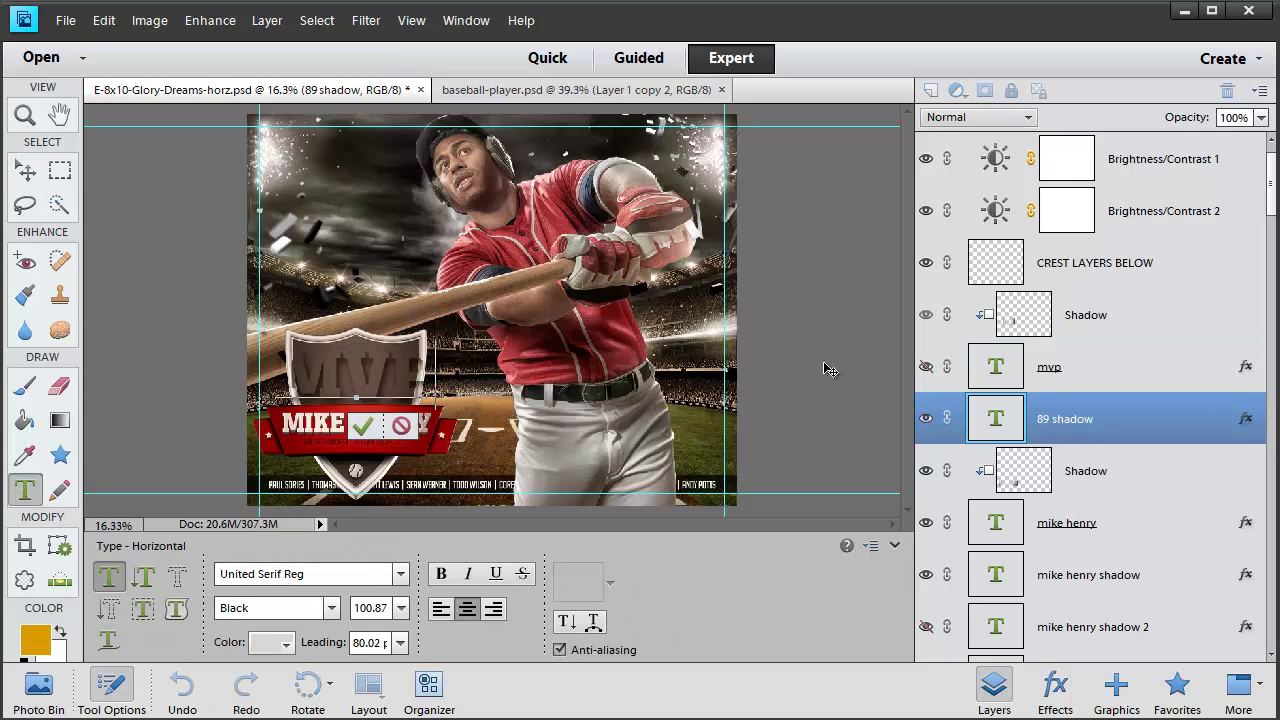
key(ctrl+Return)
Shrink the mvp text and its 89 shadow layer together, nudging them slightly right
key(v)
click(1086, 380)
shift+click(1096, 410)
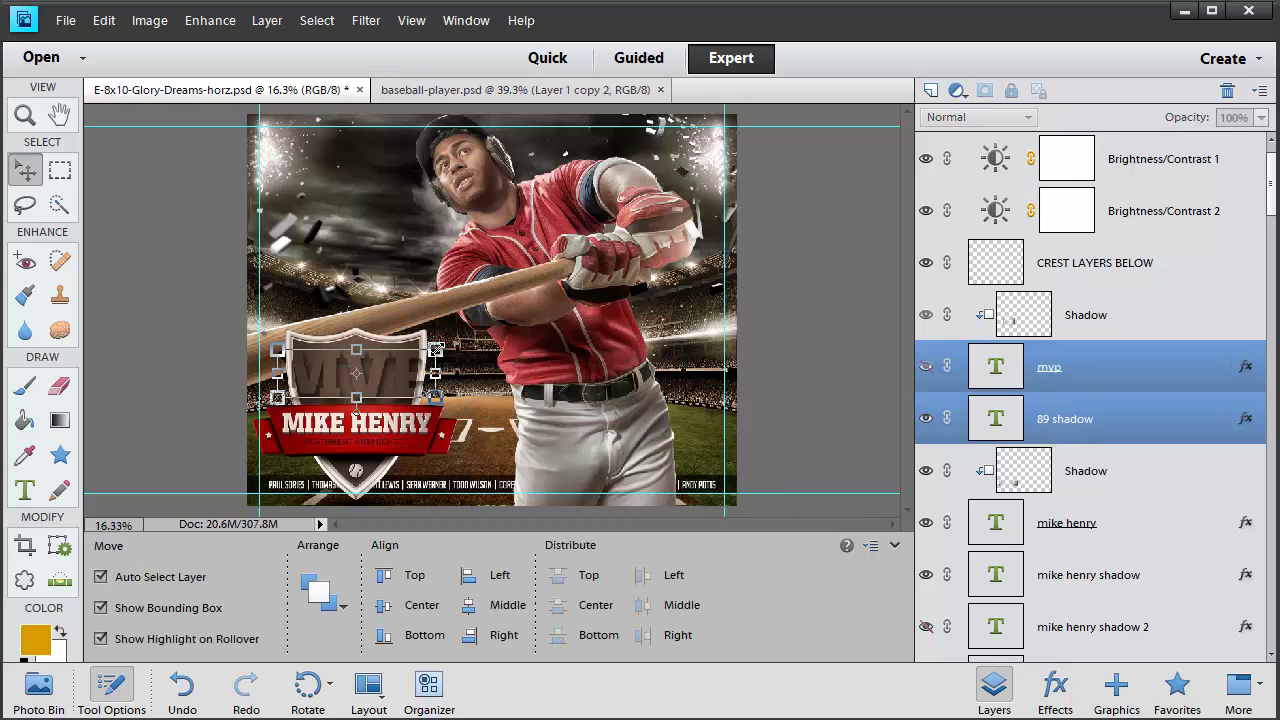
drag(436, 349, 346, 376)
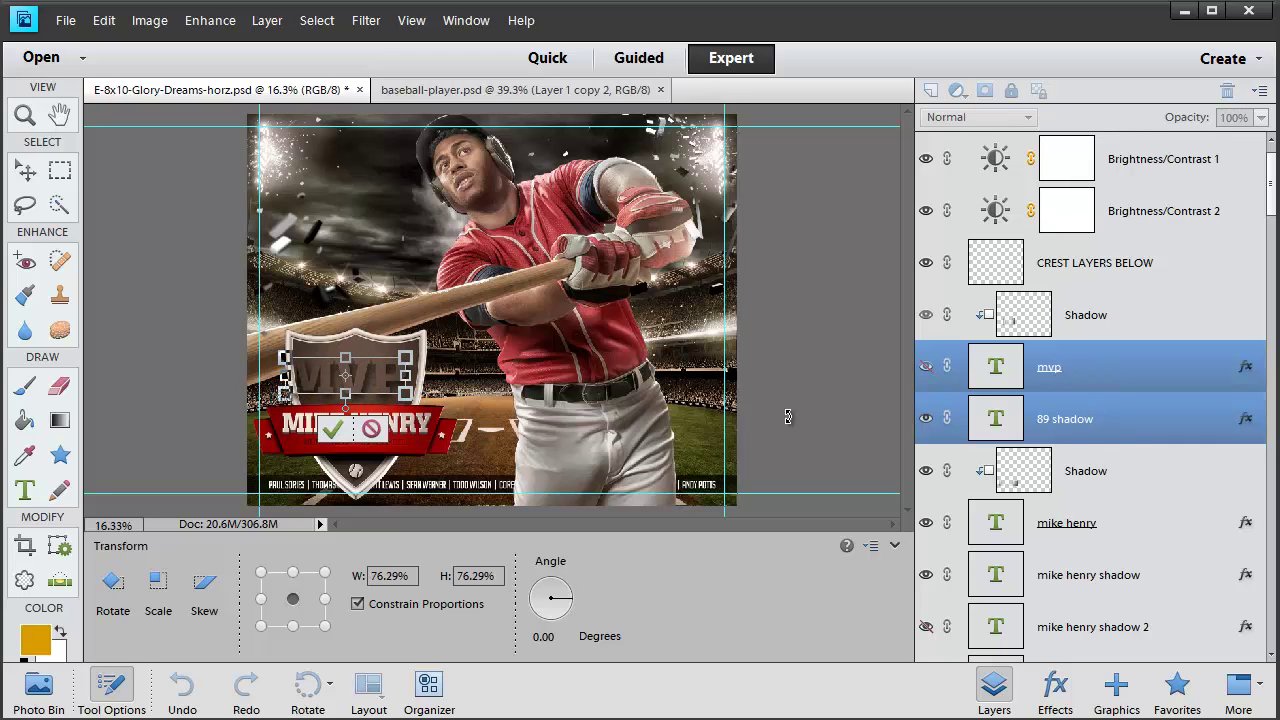
drag(374, 380, 399, 357)
key(shift+Right)
key(shift+Right)
key(shift+Right)
key(shift+Right)
key(shift+Right)
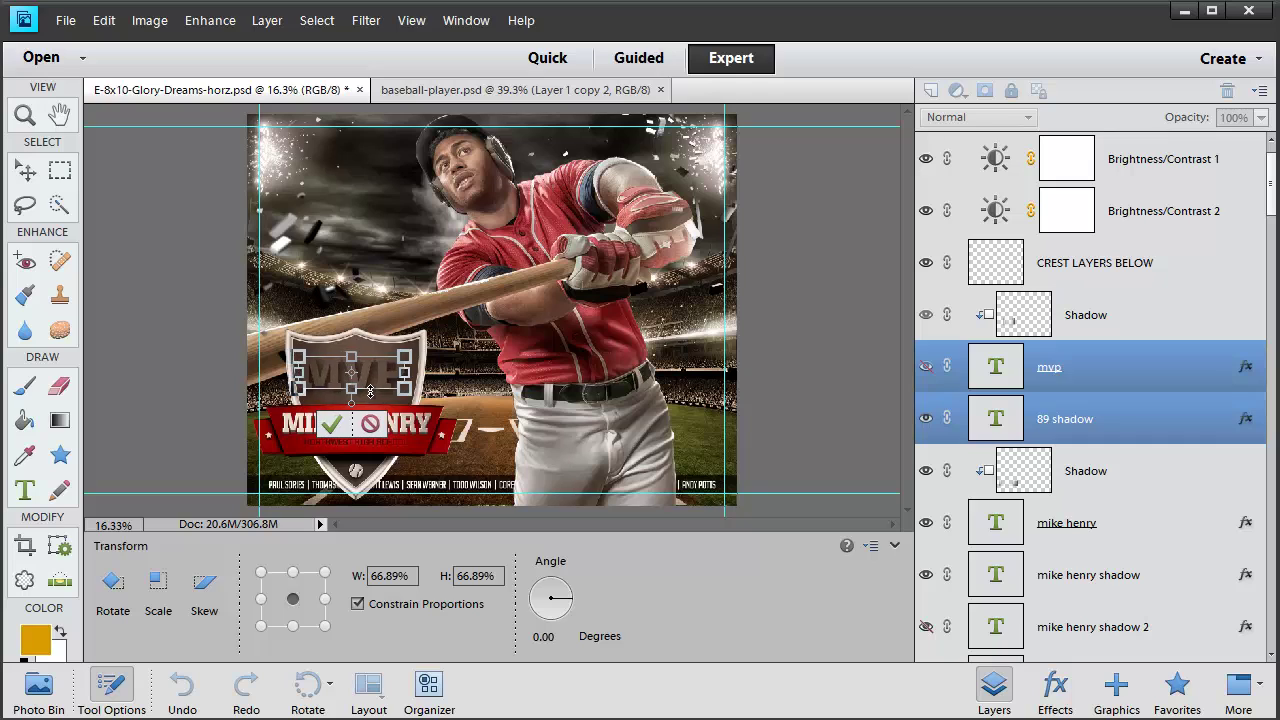
key(Return)
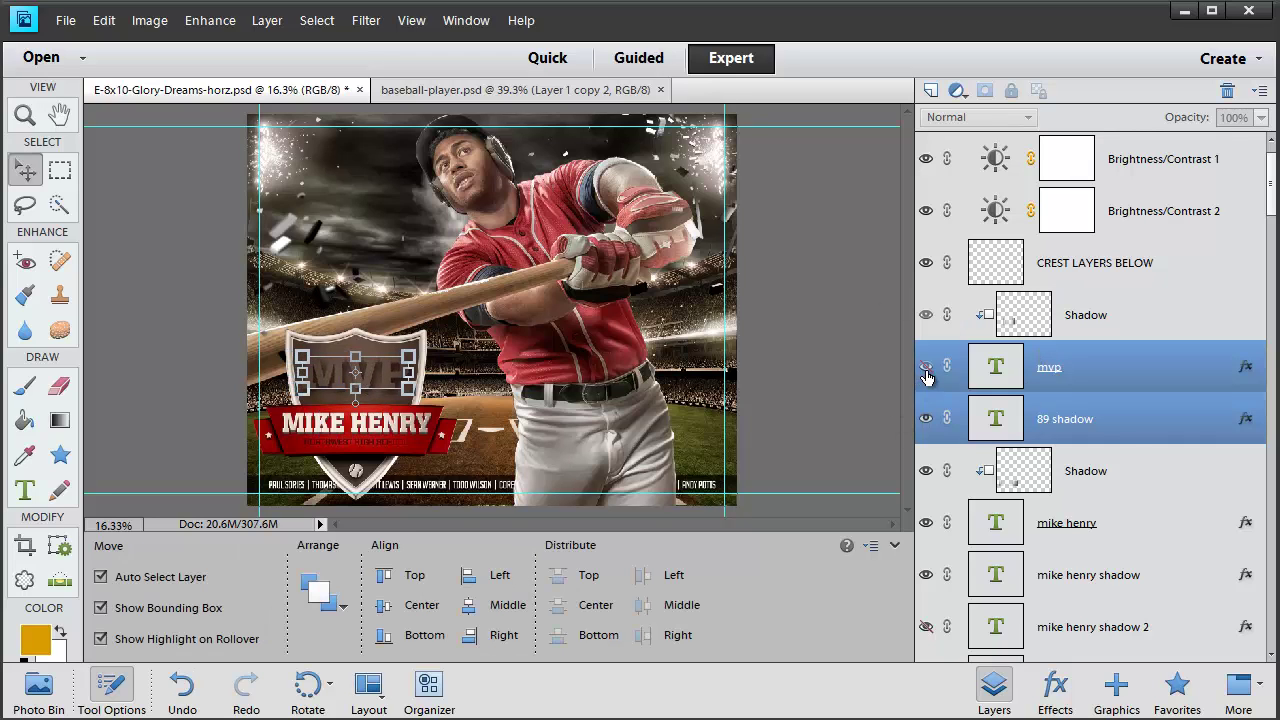
Make the mvp layer visible again and stretch the MVP lettering taller
click(926, 366)
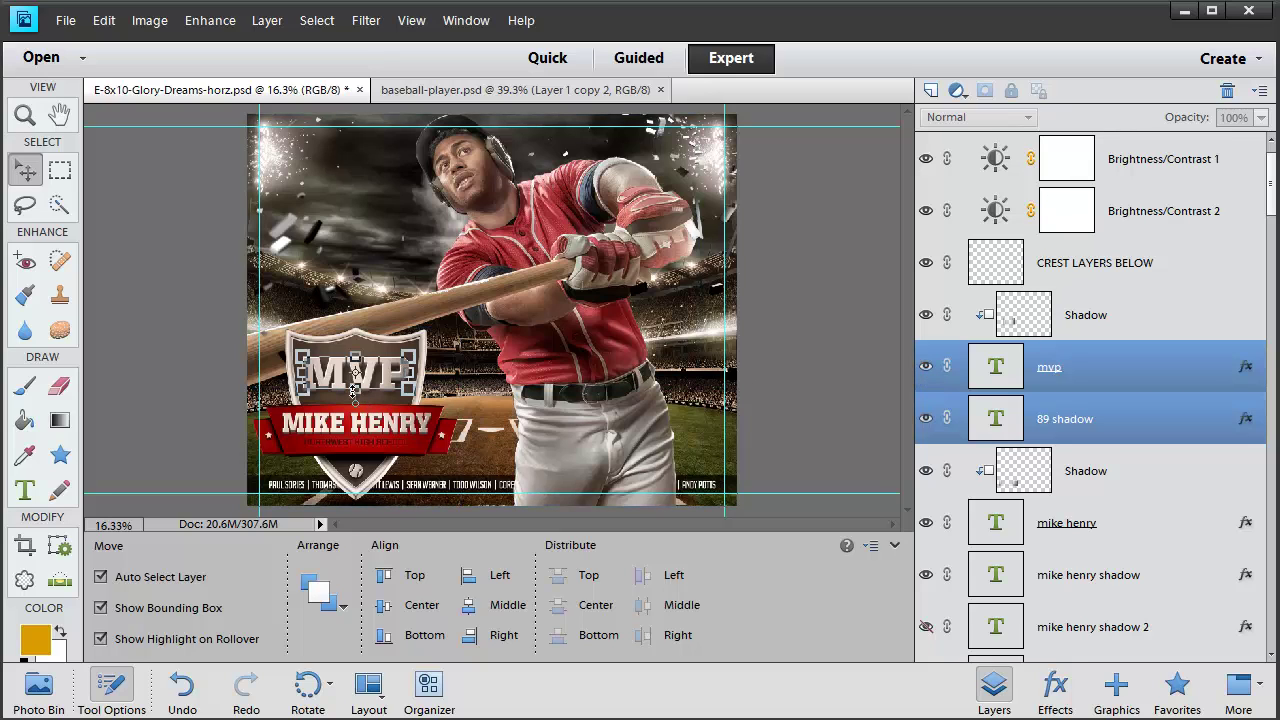
drag(356, 378, 356, 395)
key(Return)
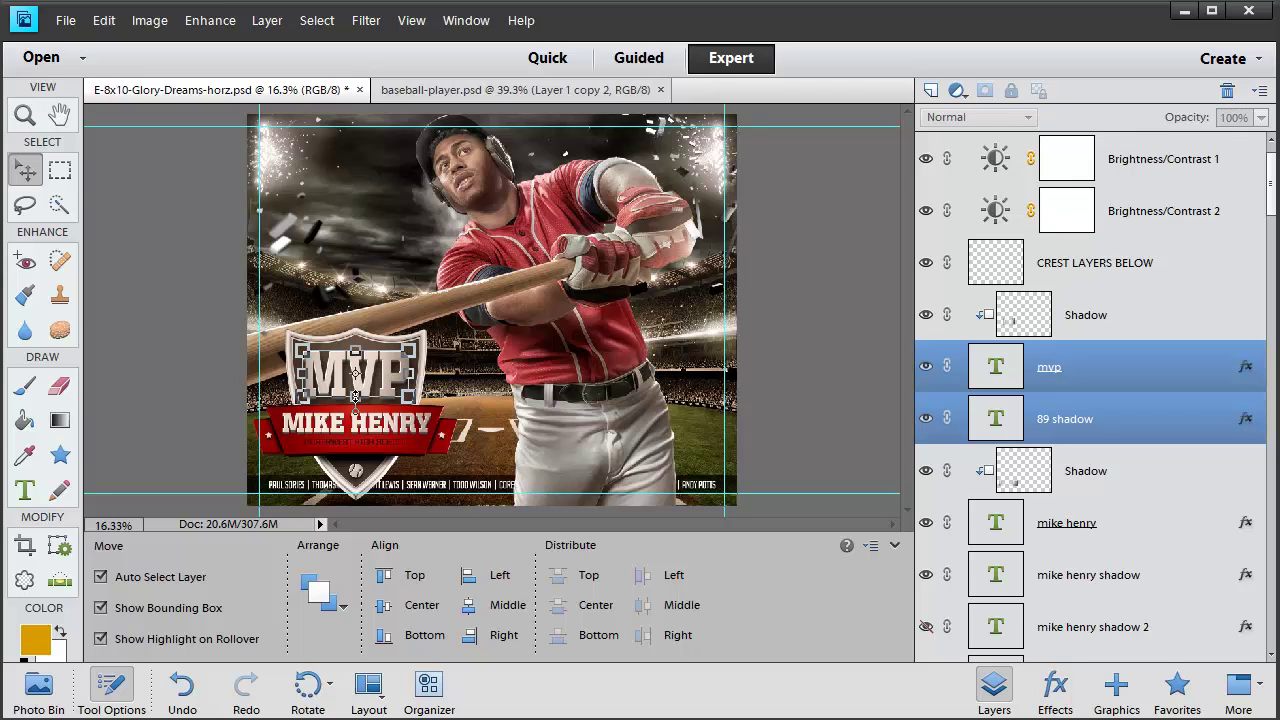
click(30, 489)
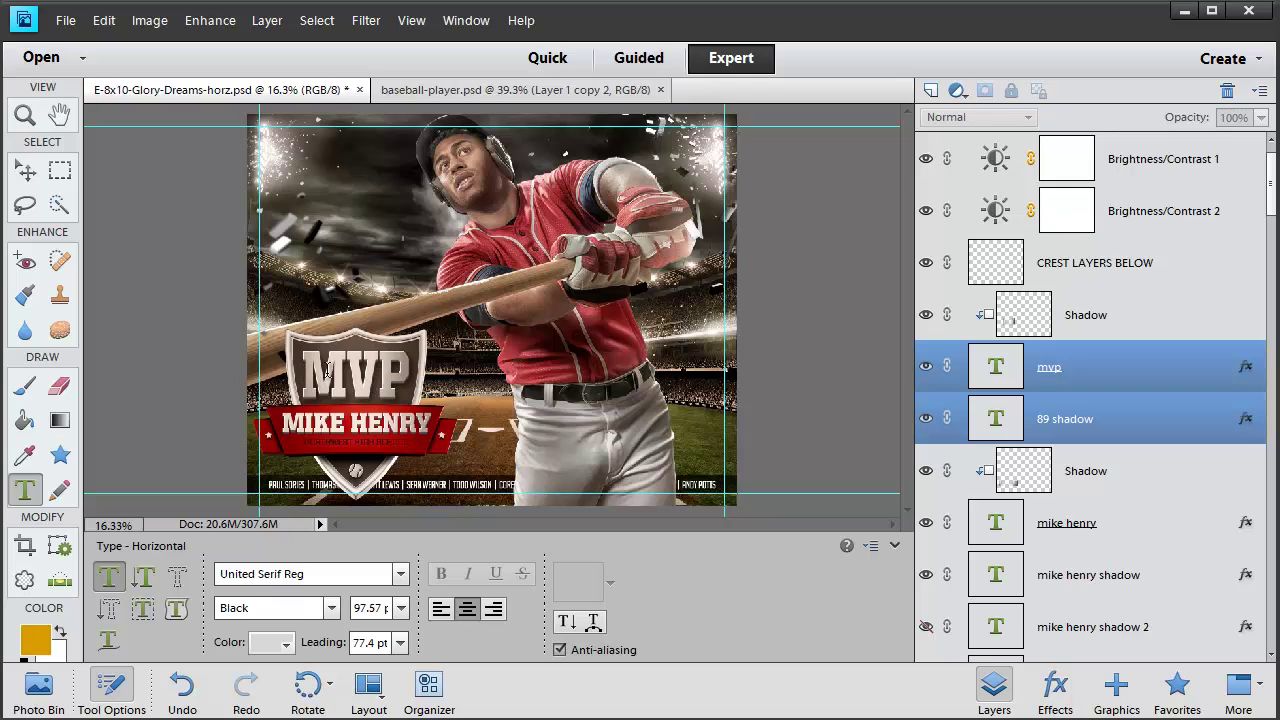
Revert to the first Free Transform Layer state in History, then select only the mvp layer
click(469, 21)
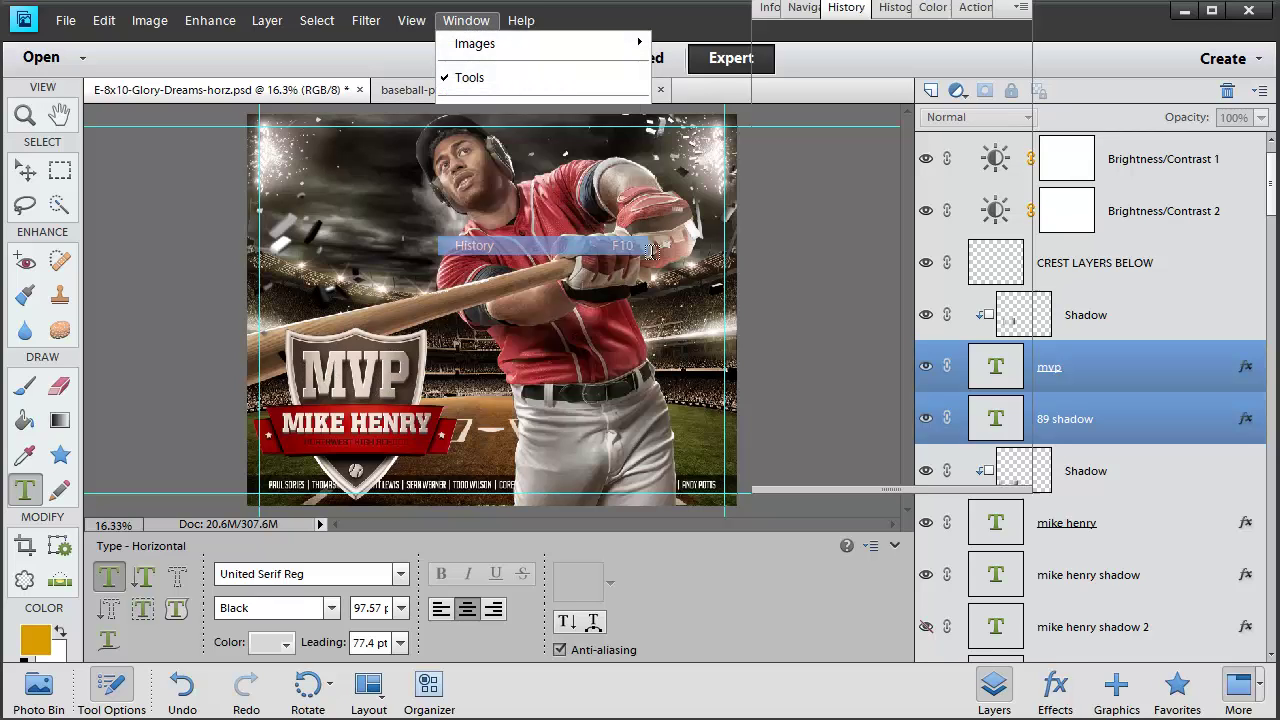
click(480, 250)
click(889, 448)
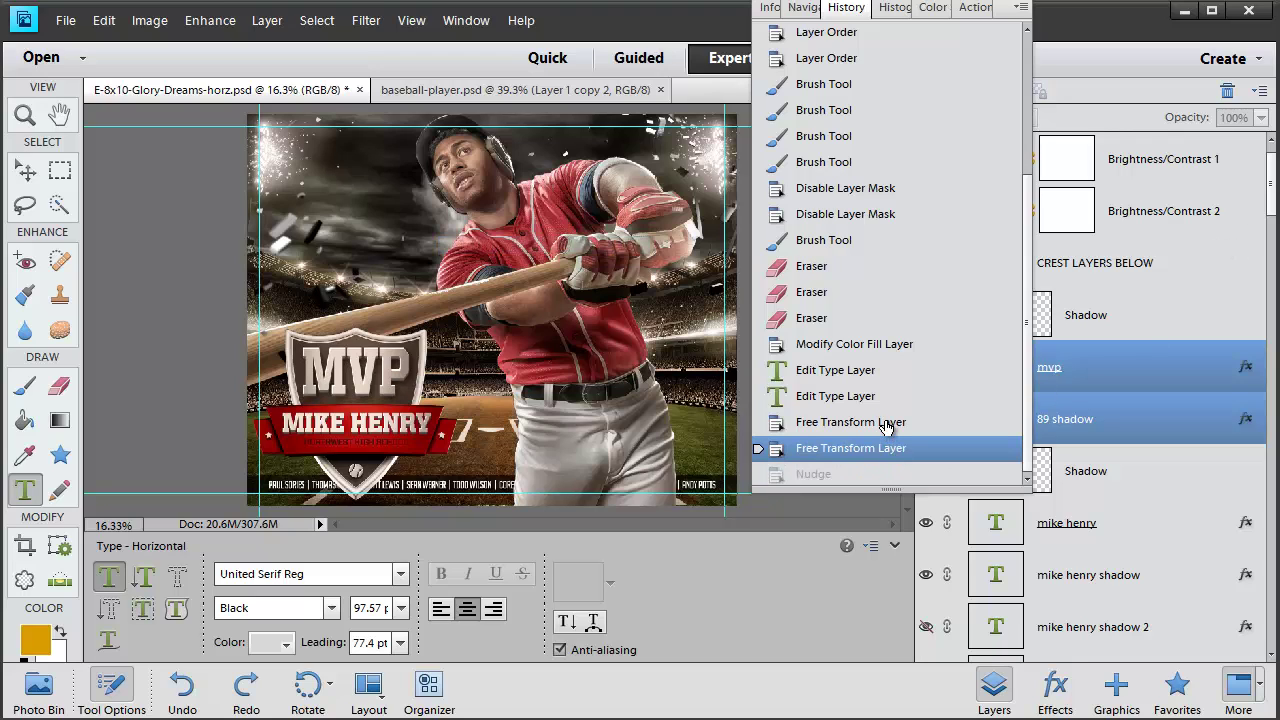
click(886, 425)
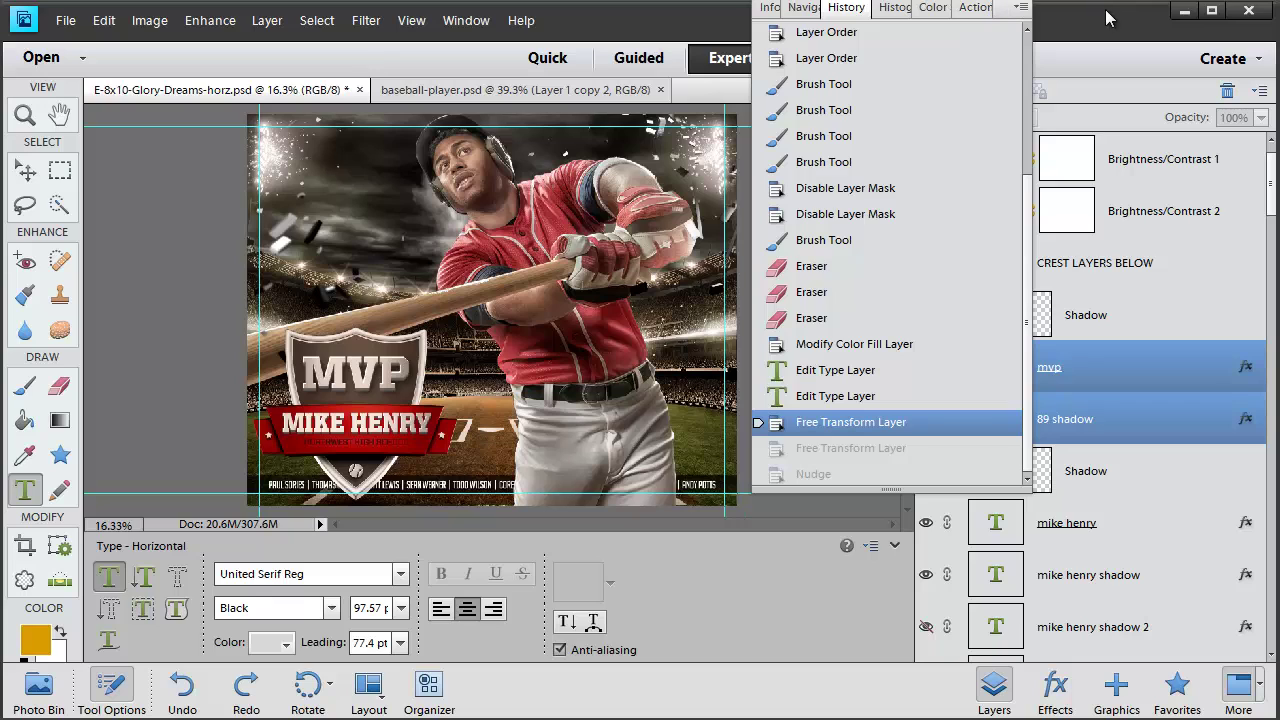
drag(789, 5, 776, 45)
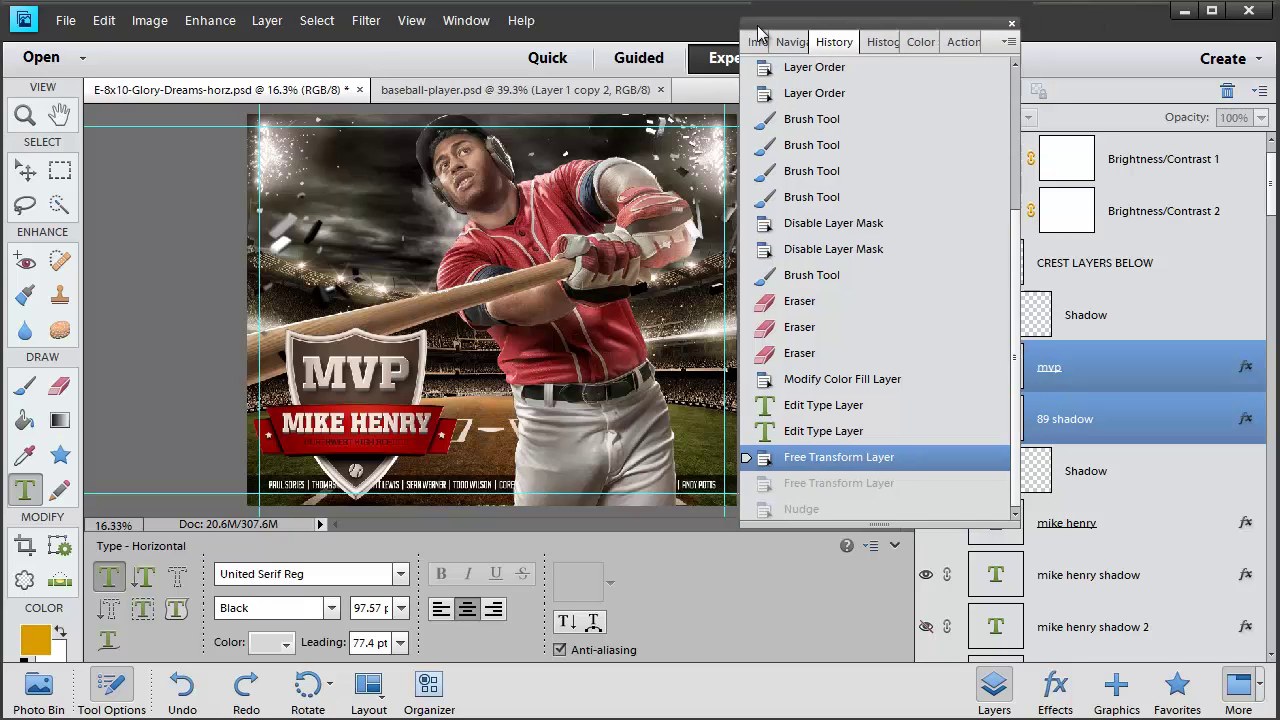
click(1008, 31)
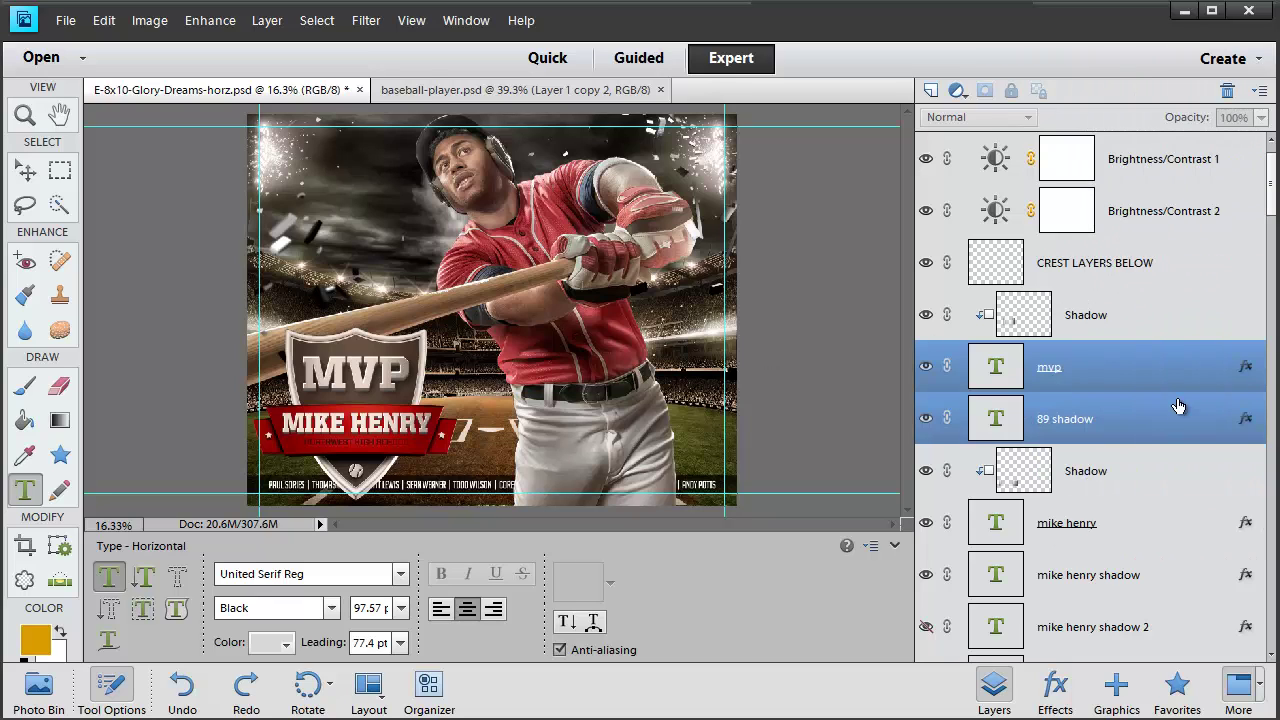
click(1151, 428)
click(1127, 376)
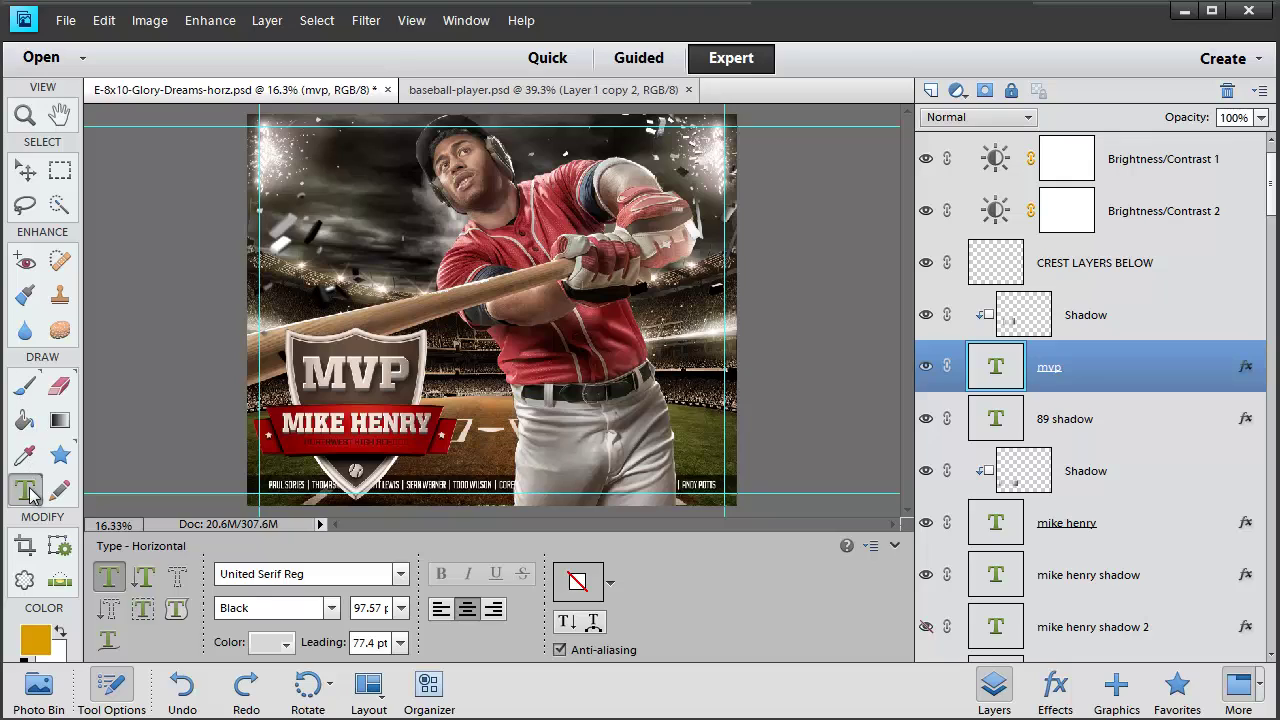
Warp the mvp text with the Bulge style at a +25 bend
click(593, 622)
click(828, 327)
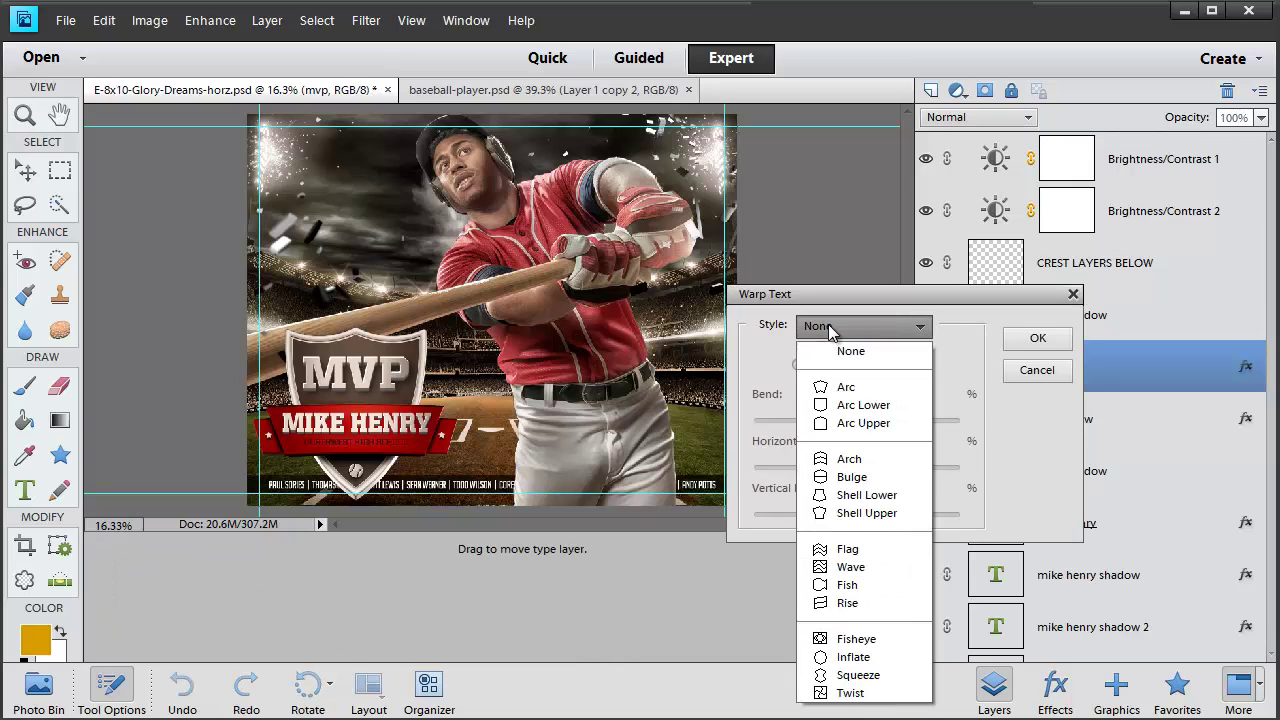
click(840, 478)
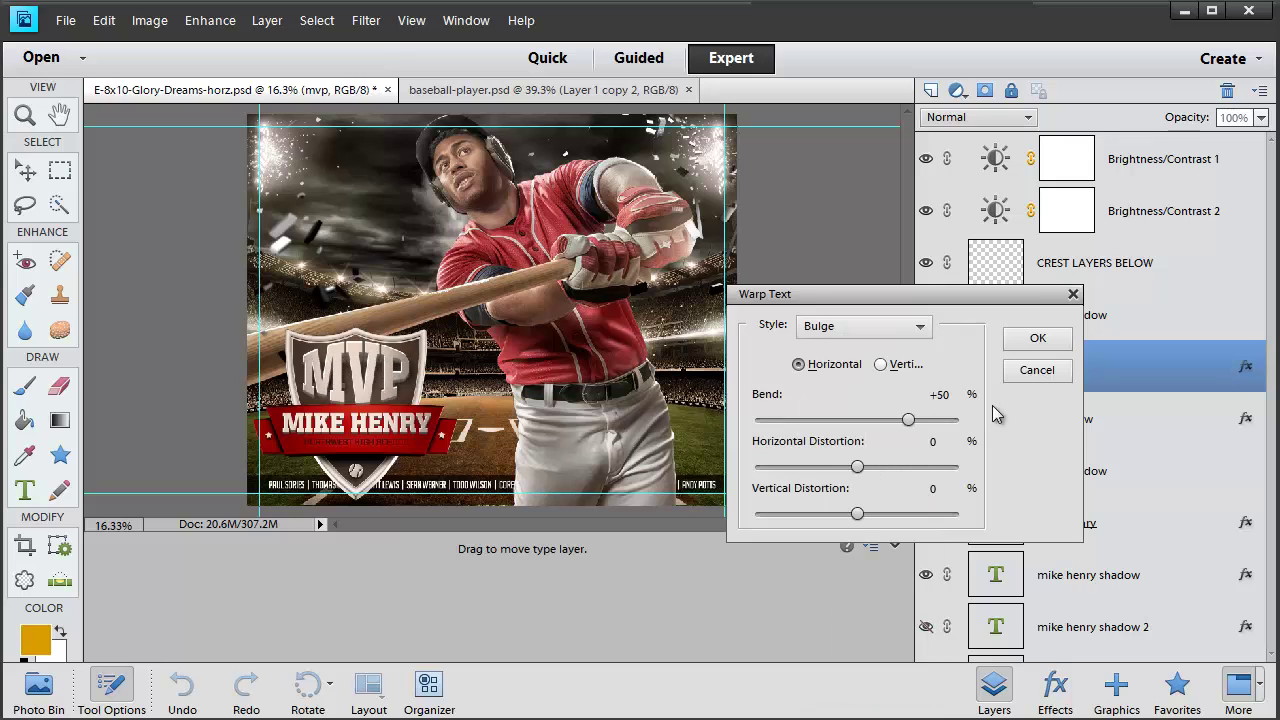
click(940, 397)
text(25)
click(1037, 338)
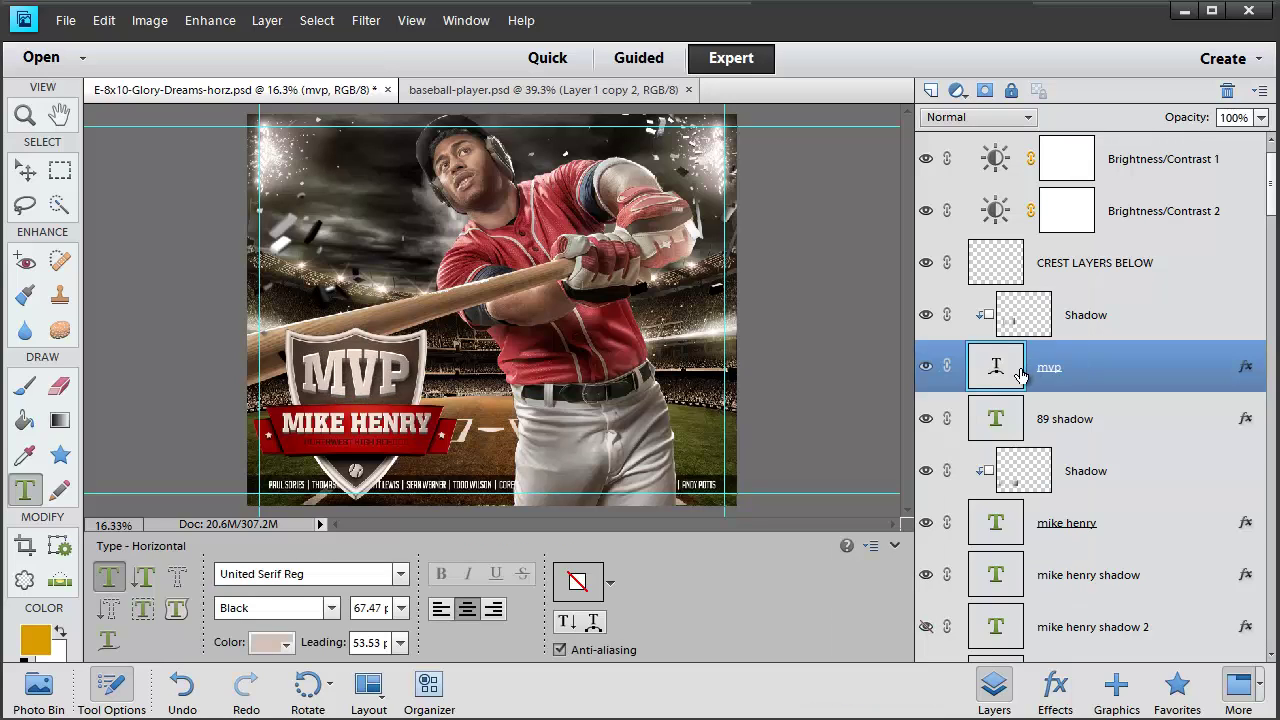
Apply the same Bulge warp with a +25 bend to the 89 shadow layer
click(1050, 427)
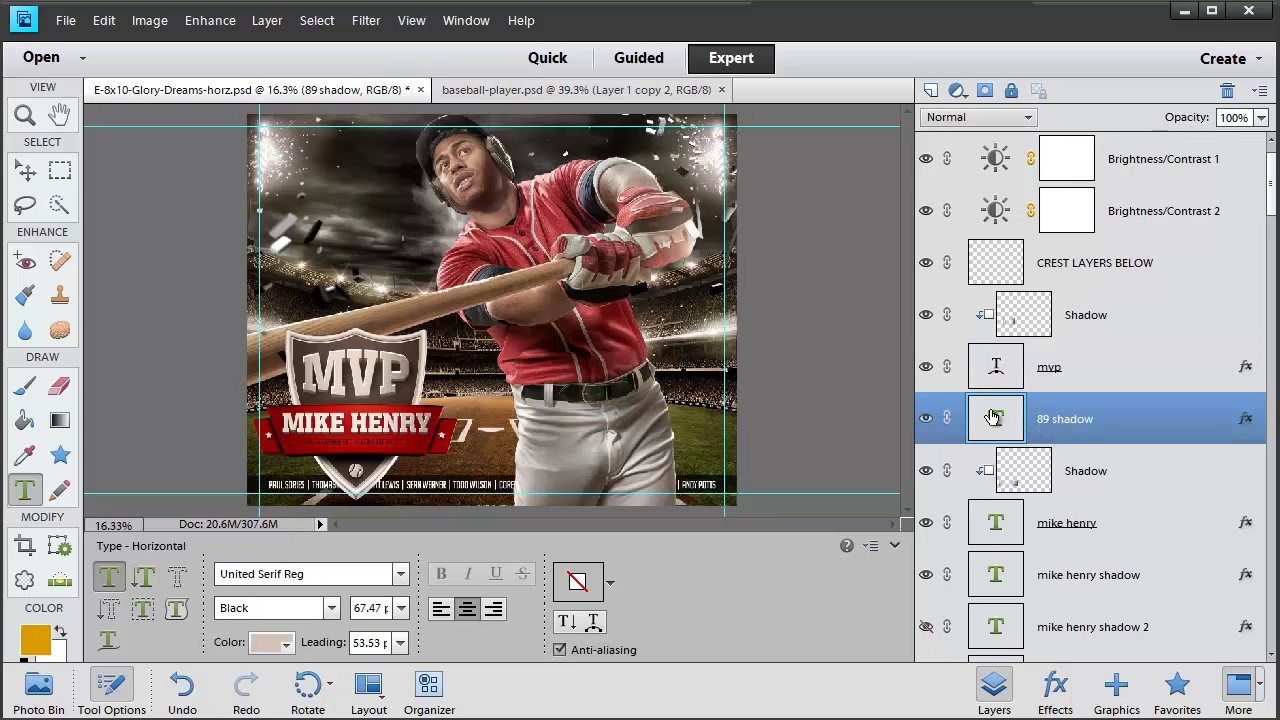
click(593, 621)
click(872, 333)
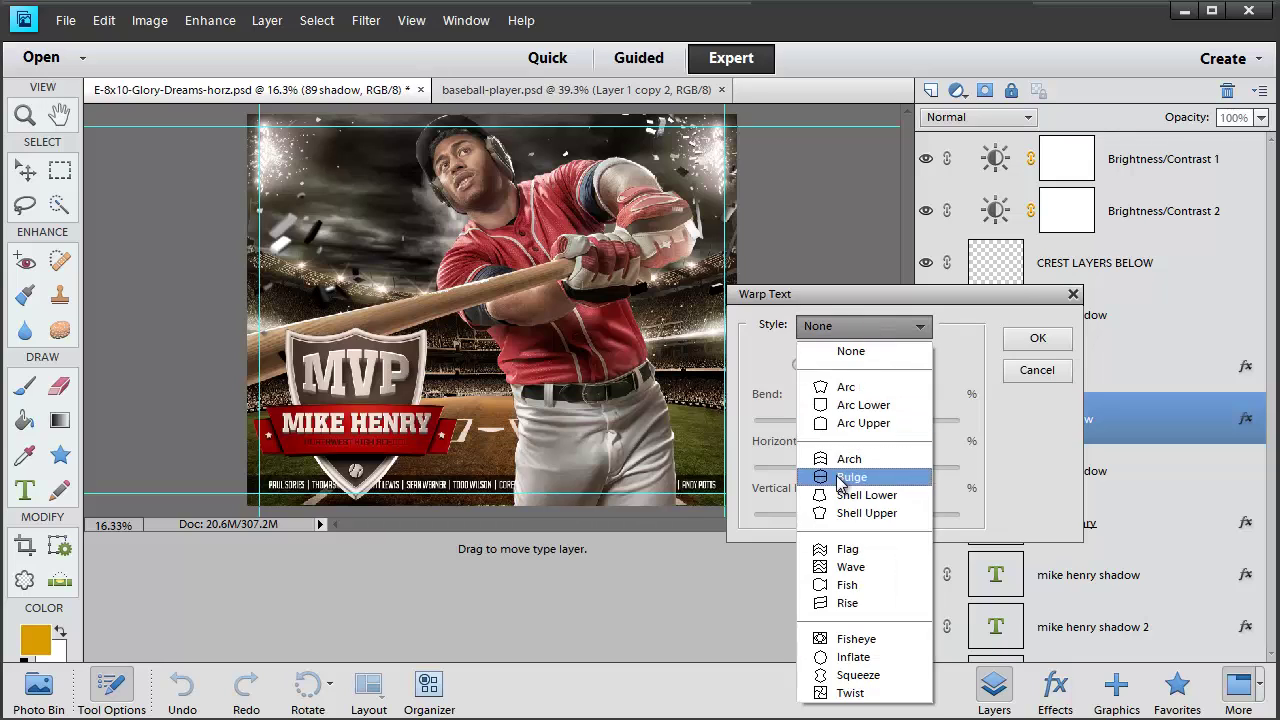
click(856, 471)
drag(934, 389, 953, 388)
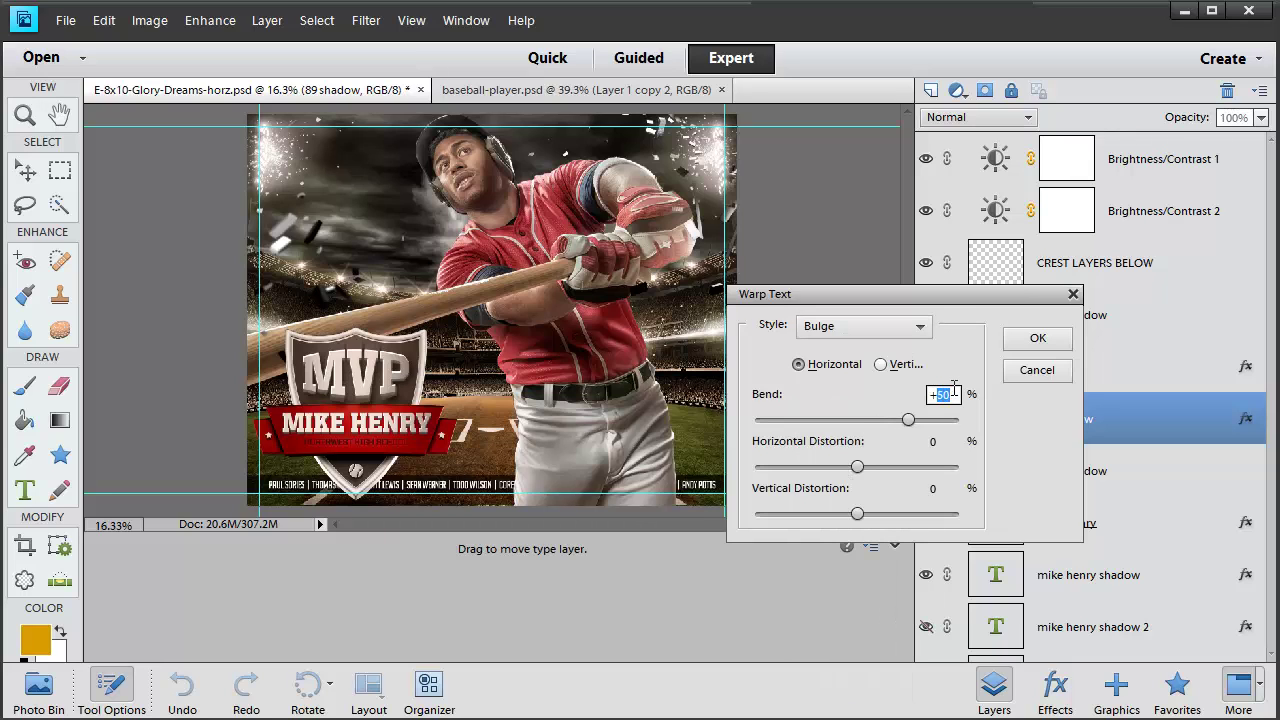
text(25)
click(1037, 338)
click(355, 418)
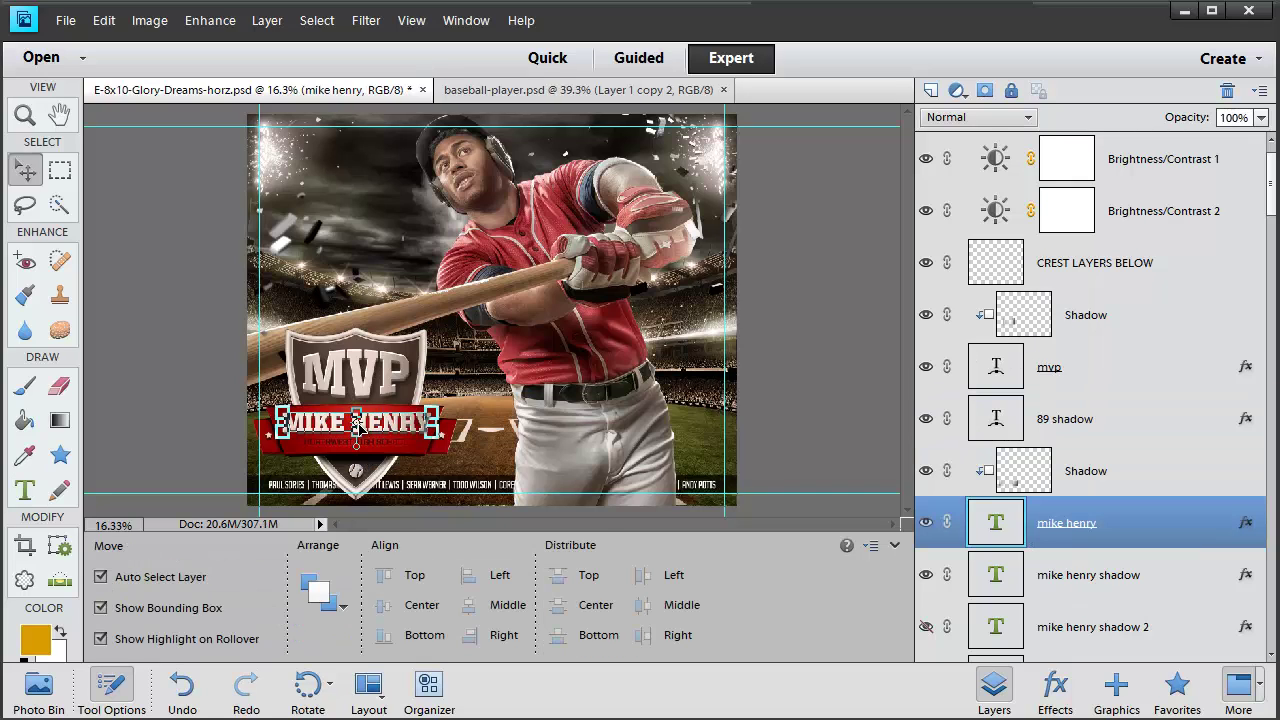
Hide the first shadow layer and retype the main banner name text with the new player's name
key(ctrl+a)
scroll(1037, 375, down, 3)
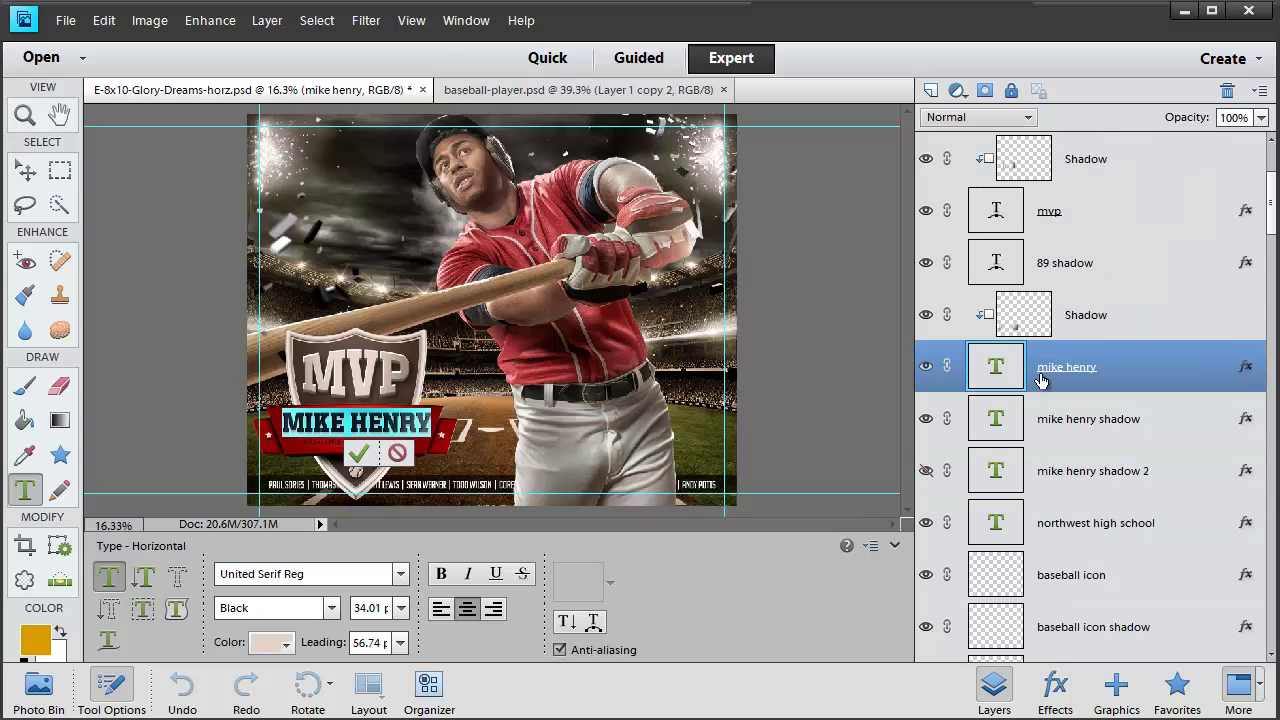
key(ctrl+Return)
click(926, 420)
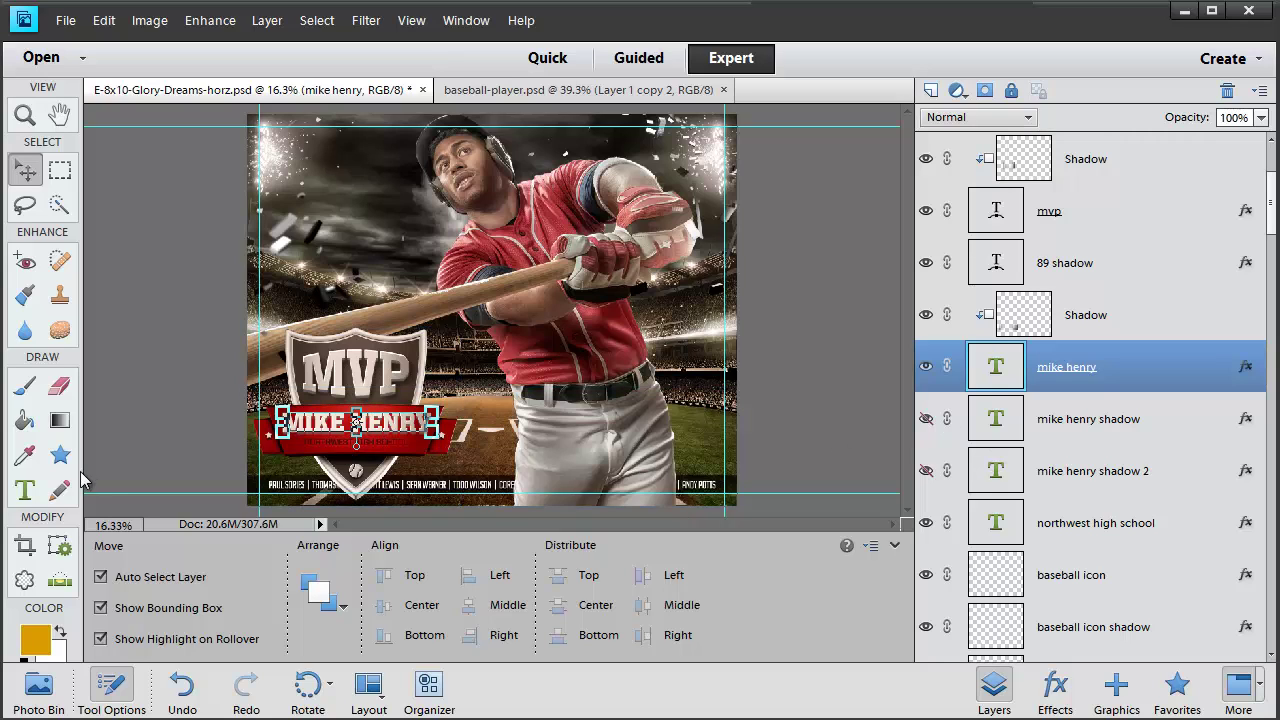
click(28, 497)
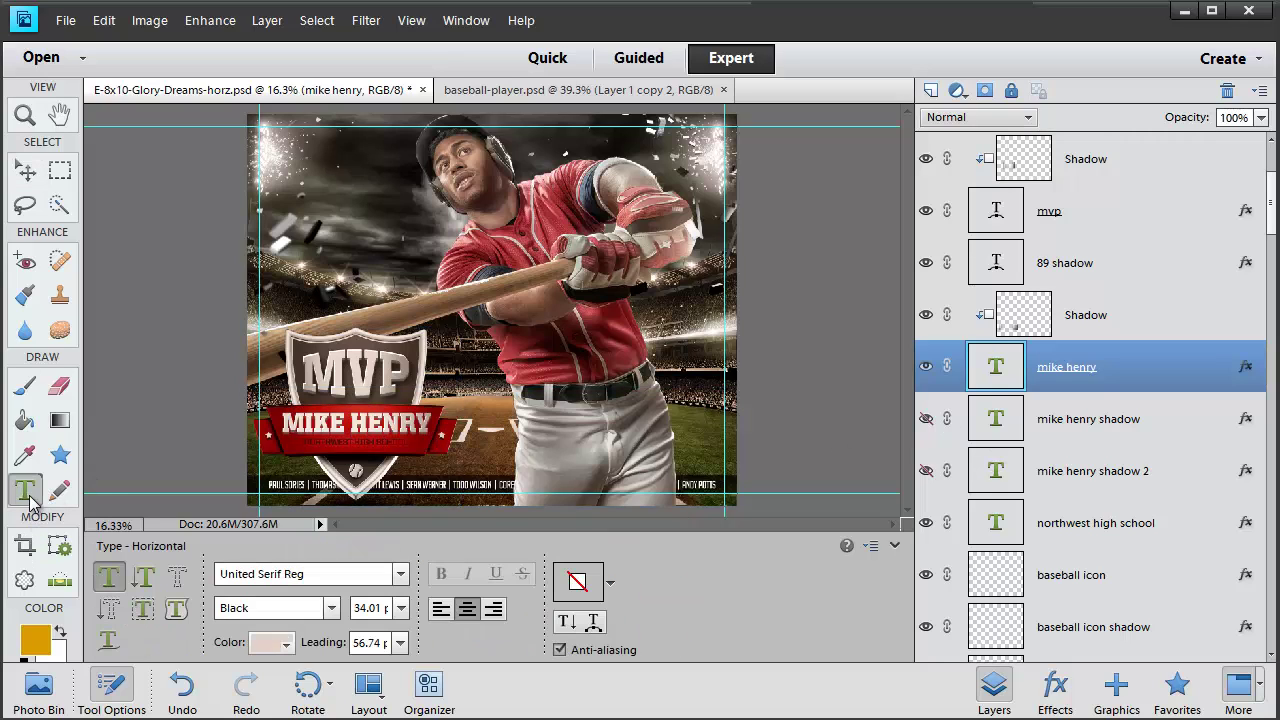
triple_click(372, 422)
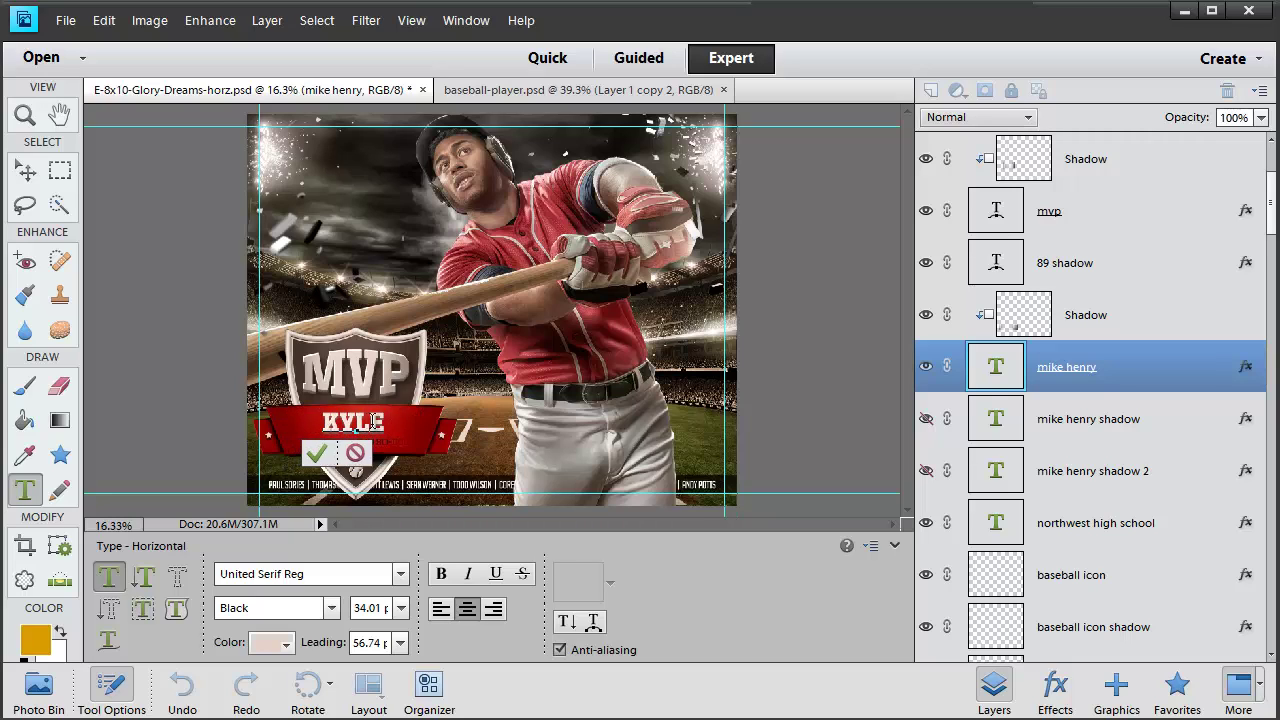
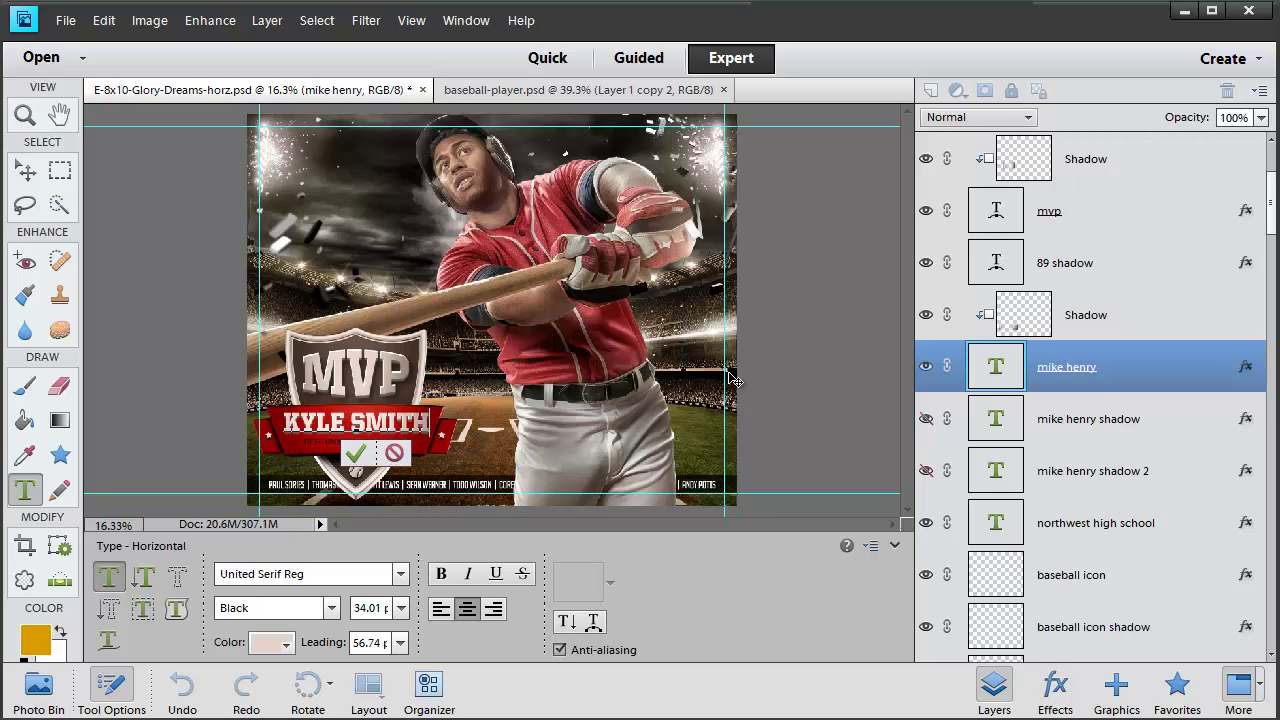
key(ctrl+Return)
key(v)
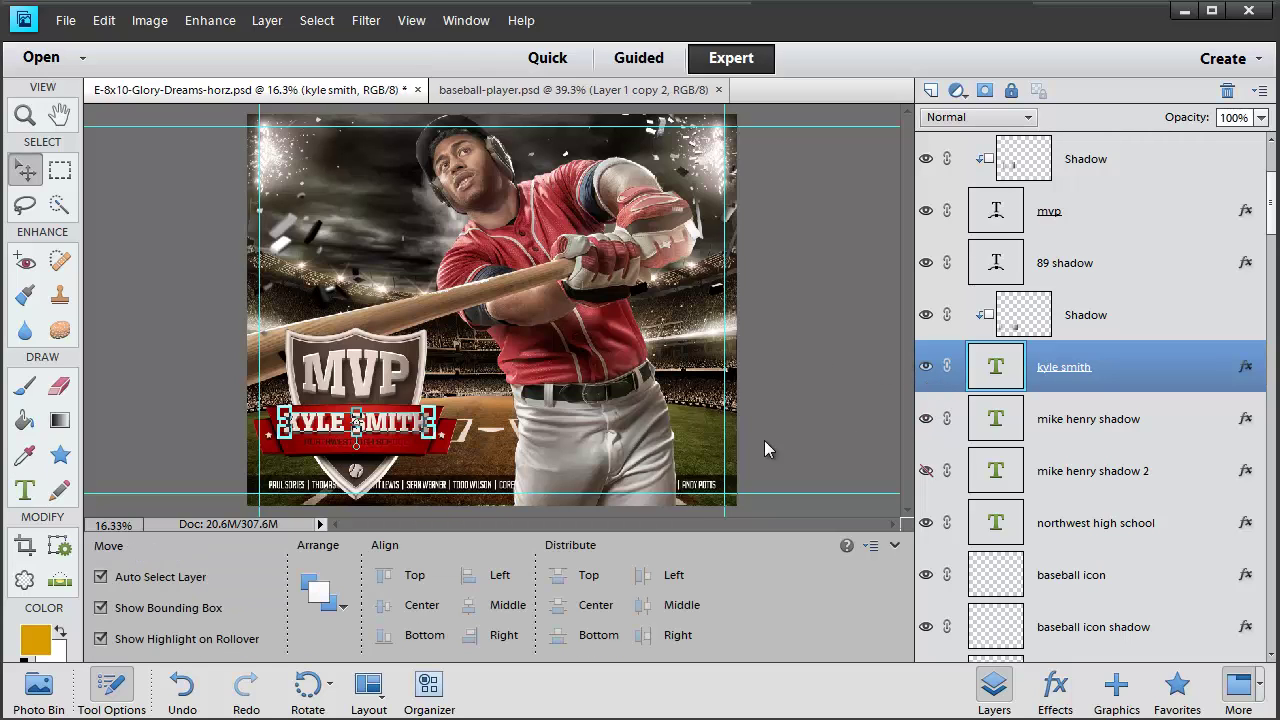
Hide the new name layer and try retyping the first shadow copy, then cancel that edit
click(926, 366)
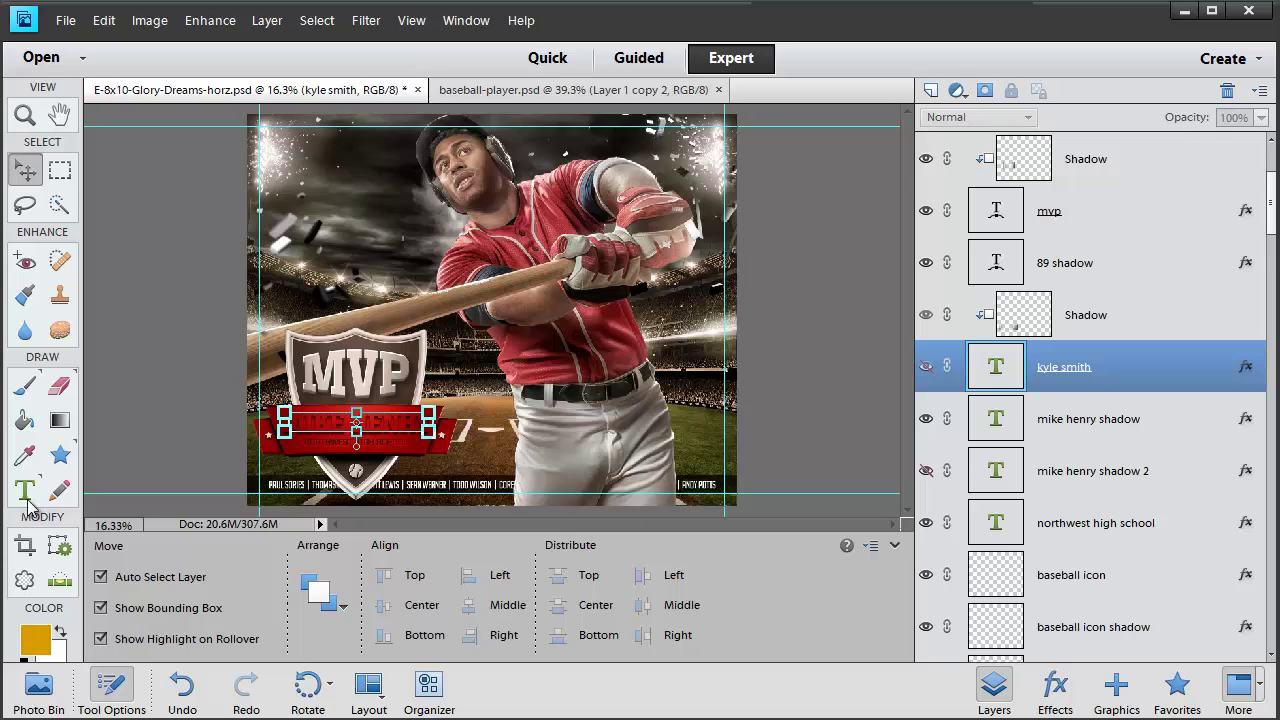
click(25, 489)
triple_click(356, 425)
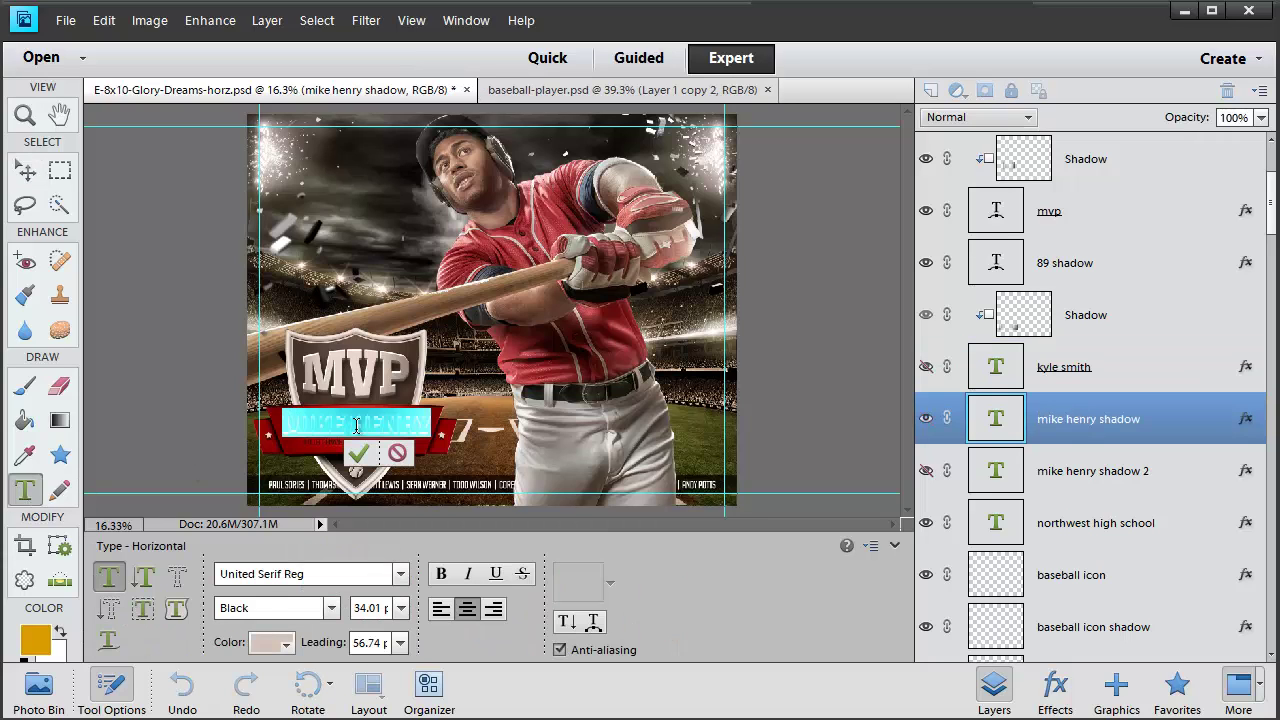
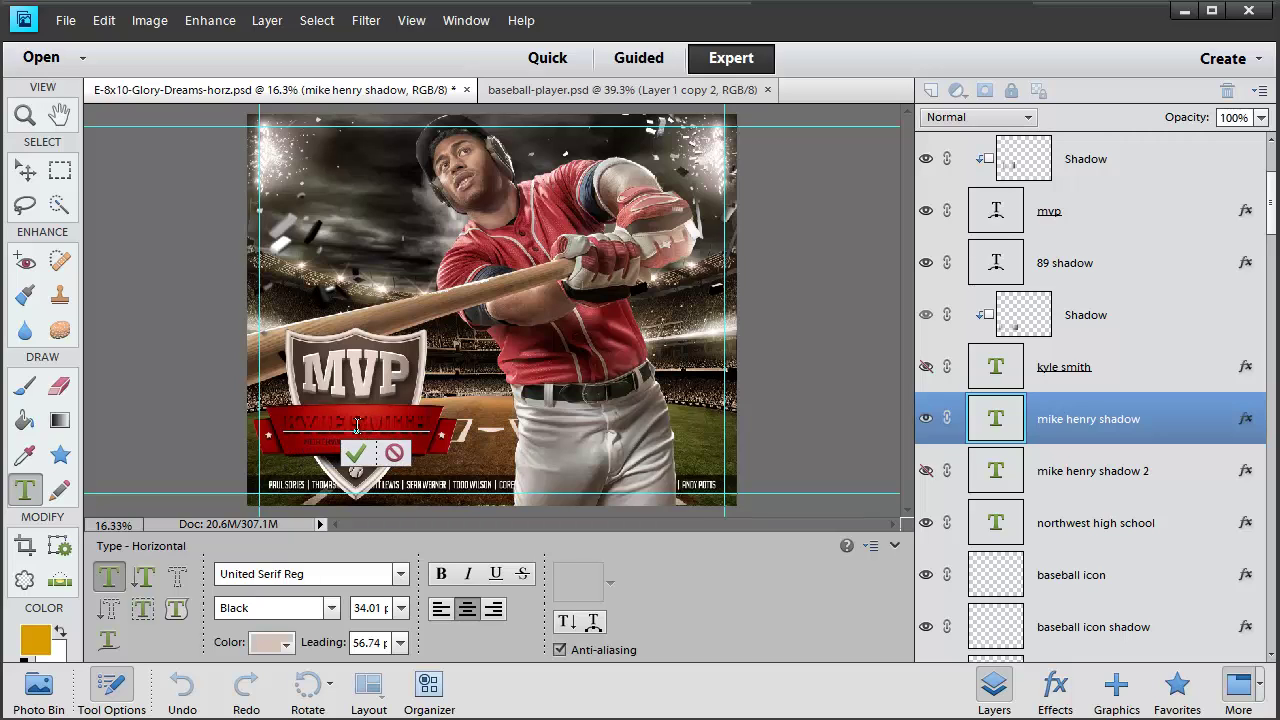
key(Escape)
key(v)
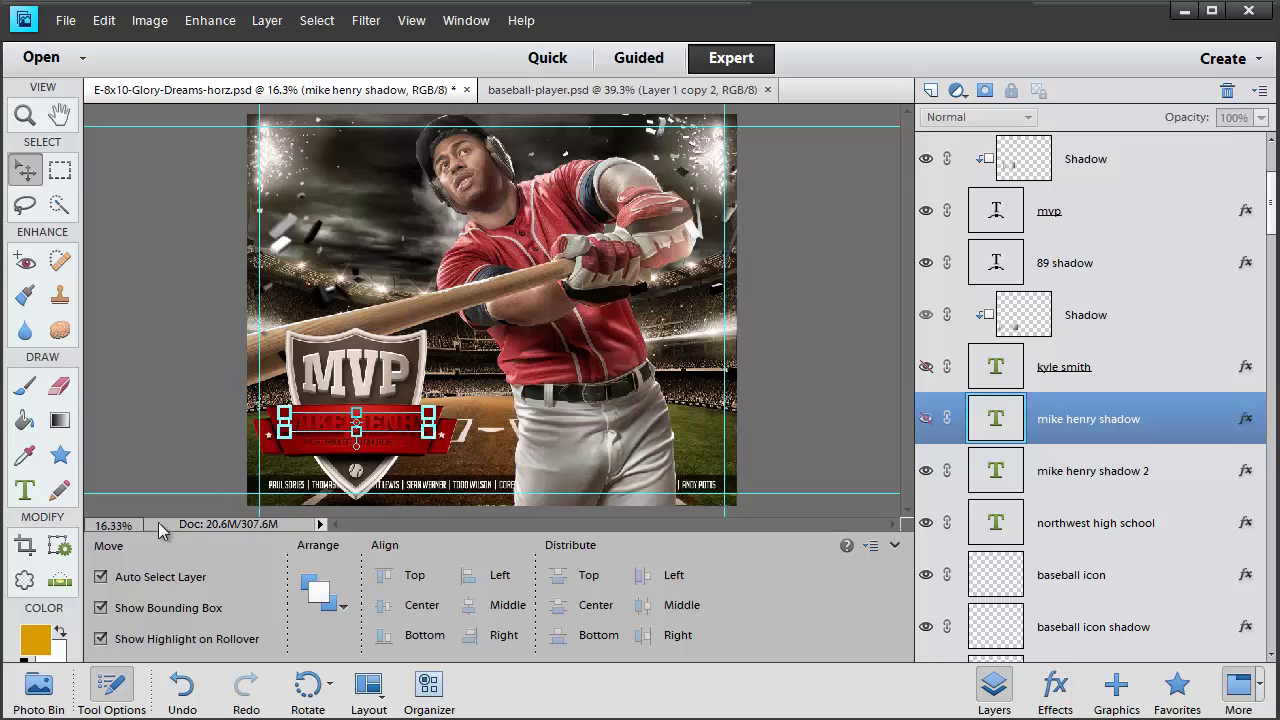
Retype the second shadow layer with the new name and show the main name layer again
click(52, 498)
click(25, 490)
click(311, 426)
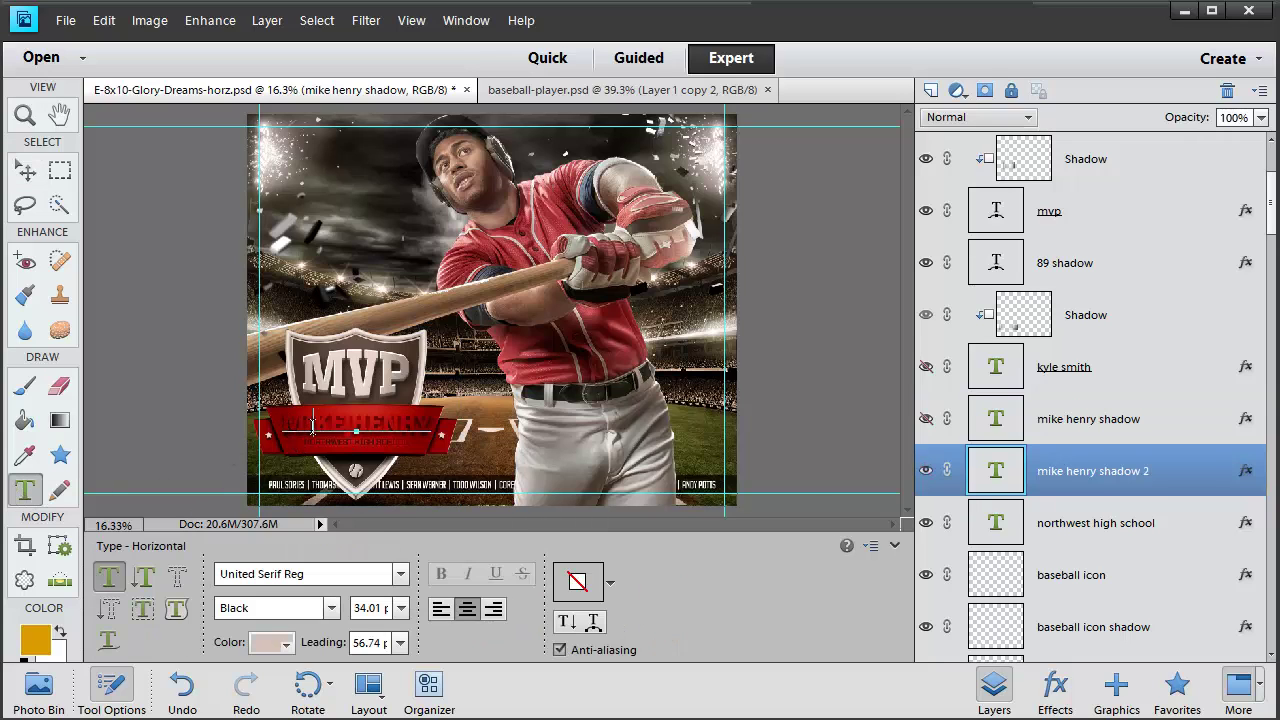
key(ctrl+a)
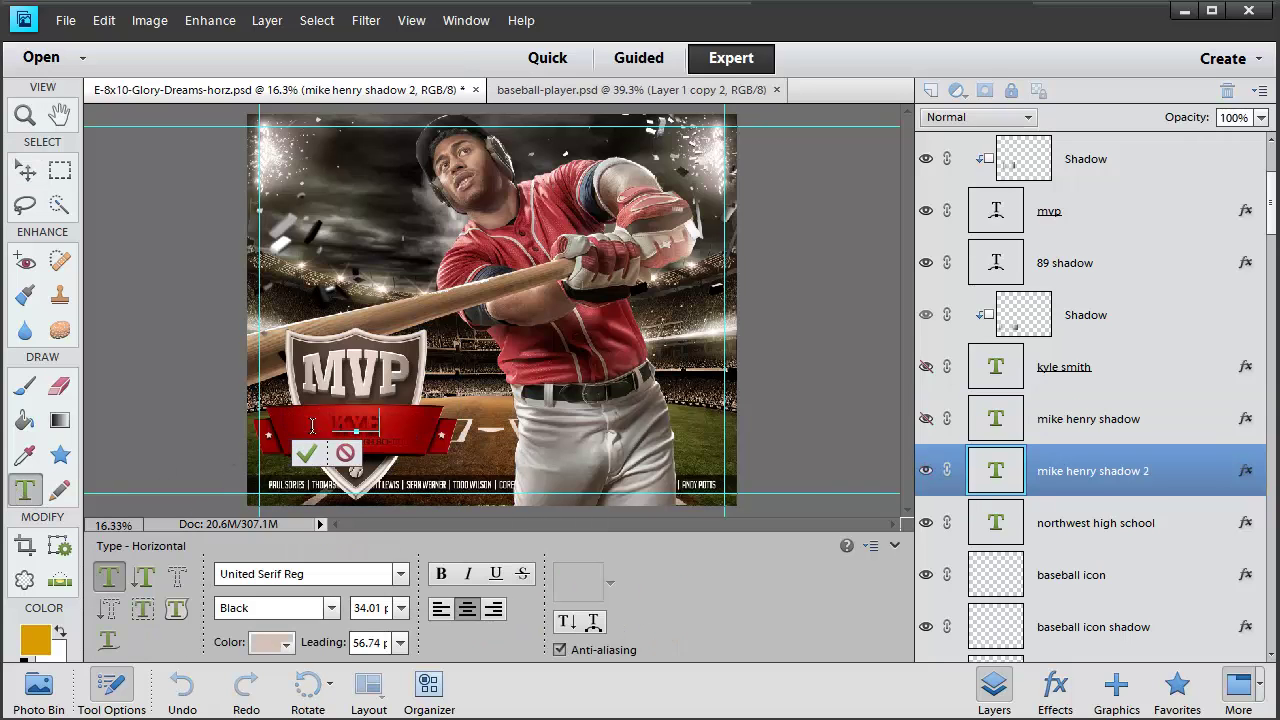
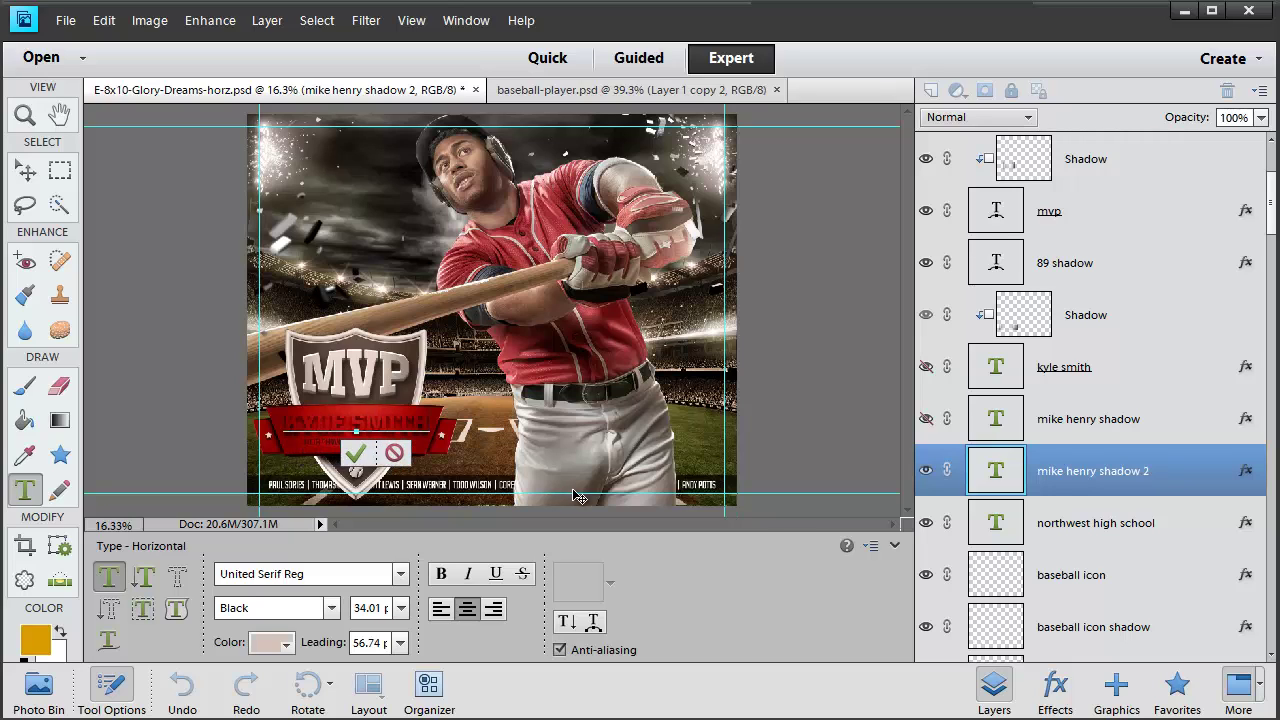
key(ctrl+Return)
key(v)
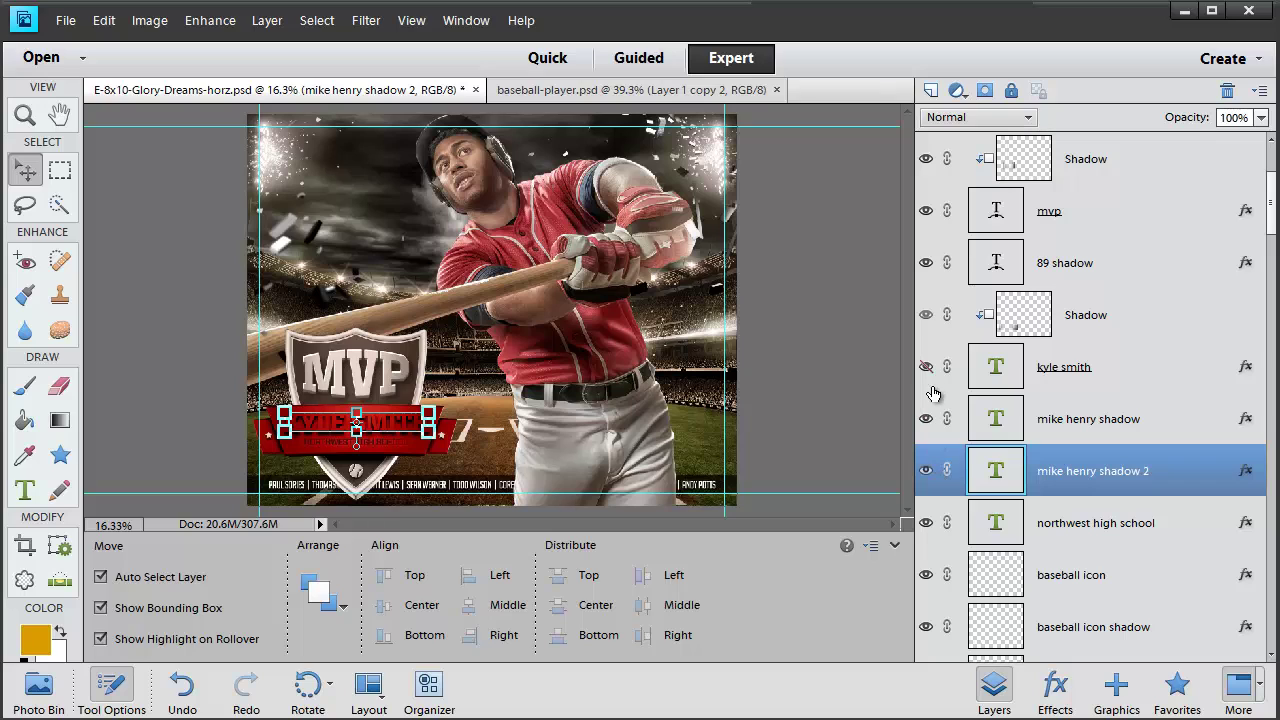
click(927, 370)
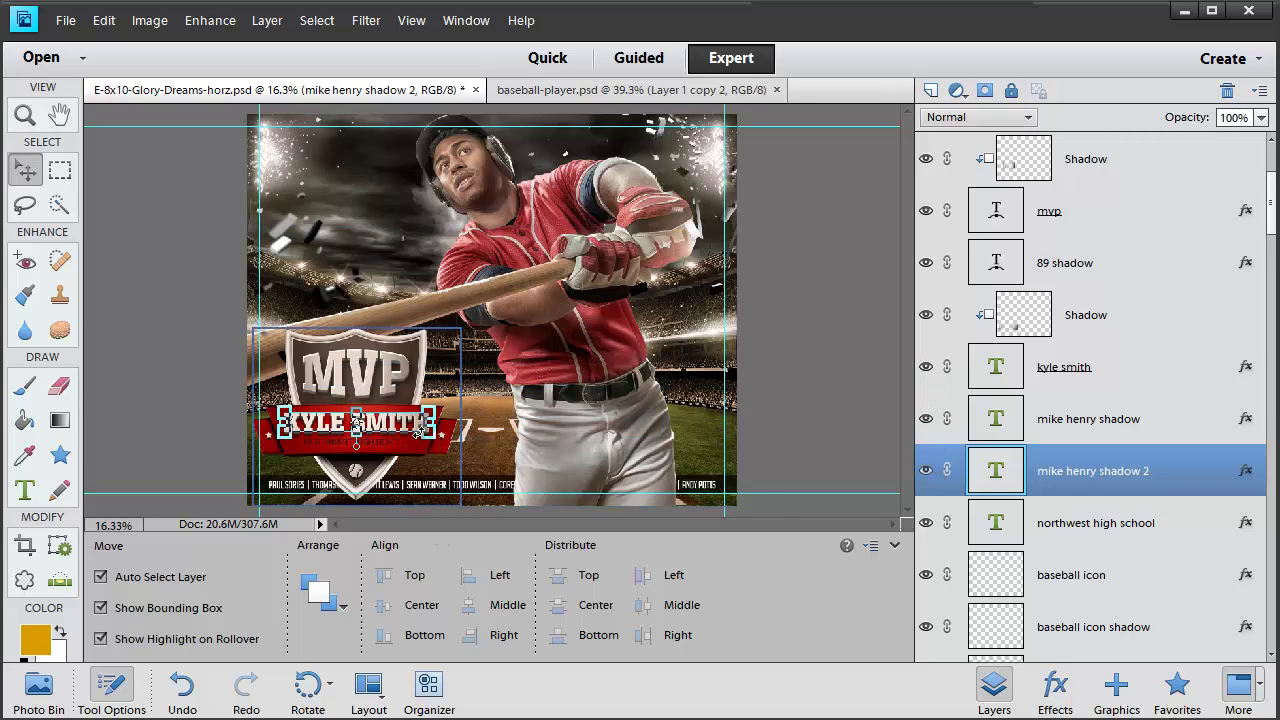
Undo a solo enlargement of the name, then scale the name and both shadow layers together to about 97%
drag(429, 412, 466, 405)
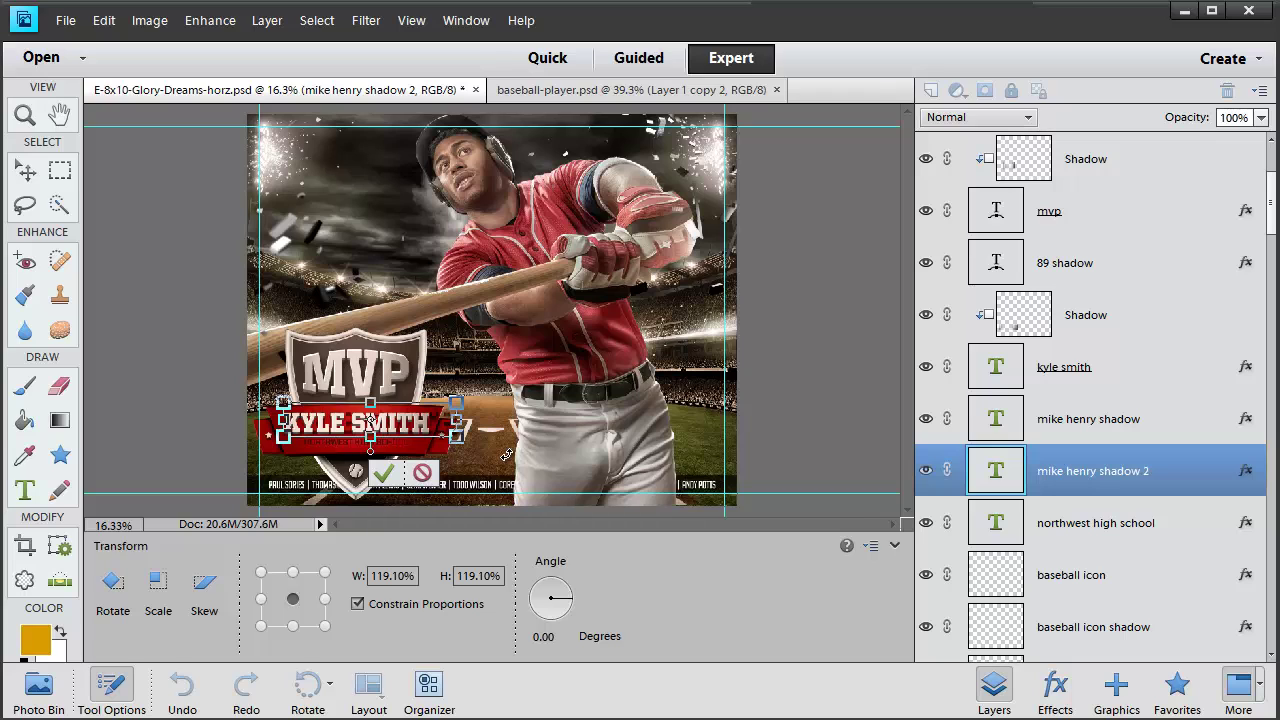
key(Return)
key(ctrl+z)
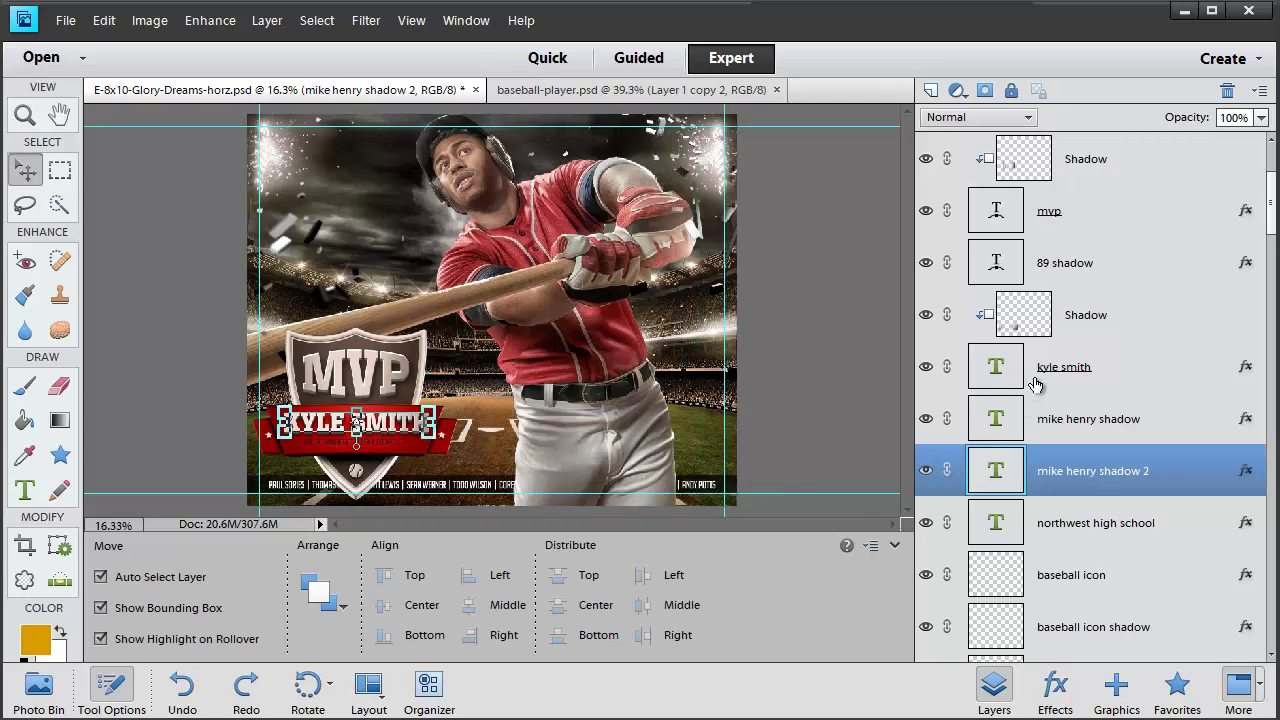
shift+click(1006, 393)
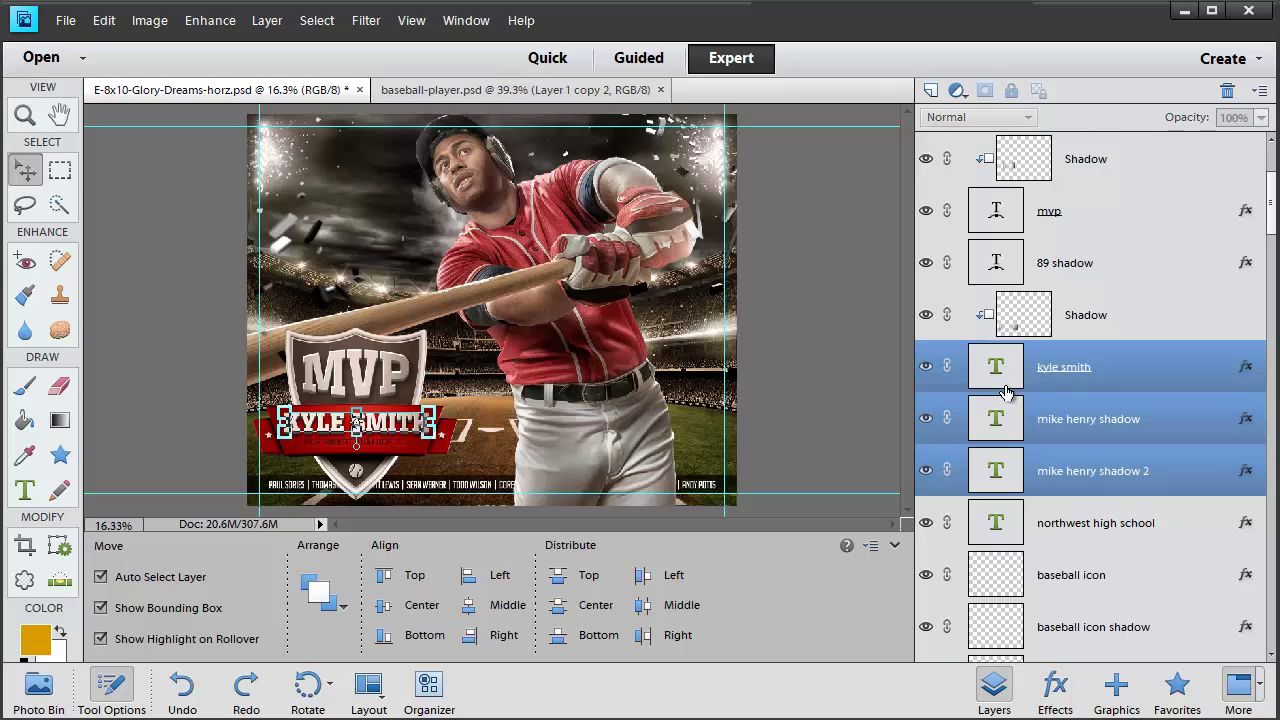
click(1085, 441)
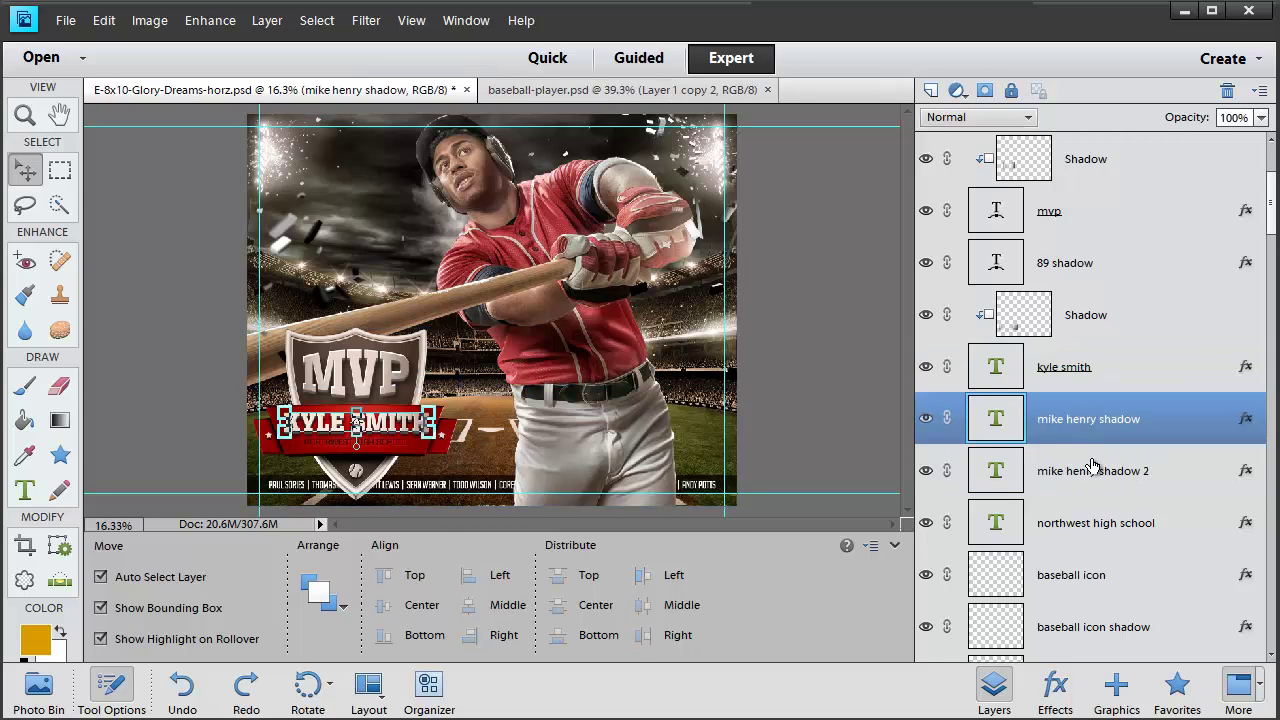
click(1087, 487)
click(1085, 425)
click(1078, 372)
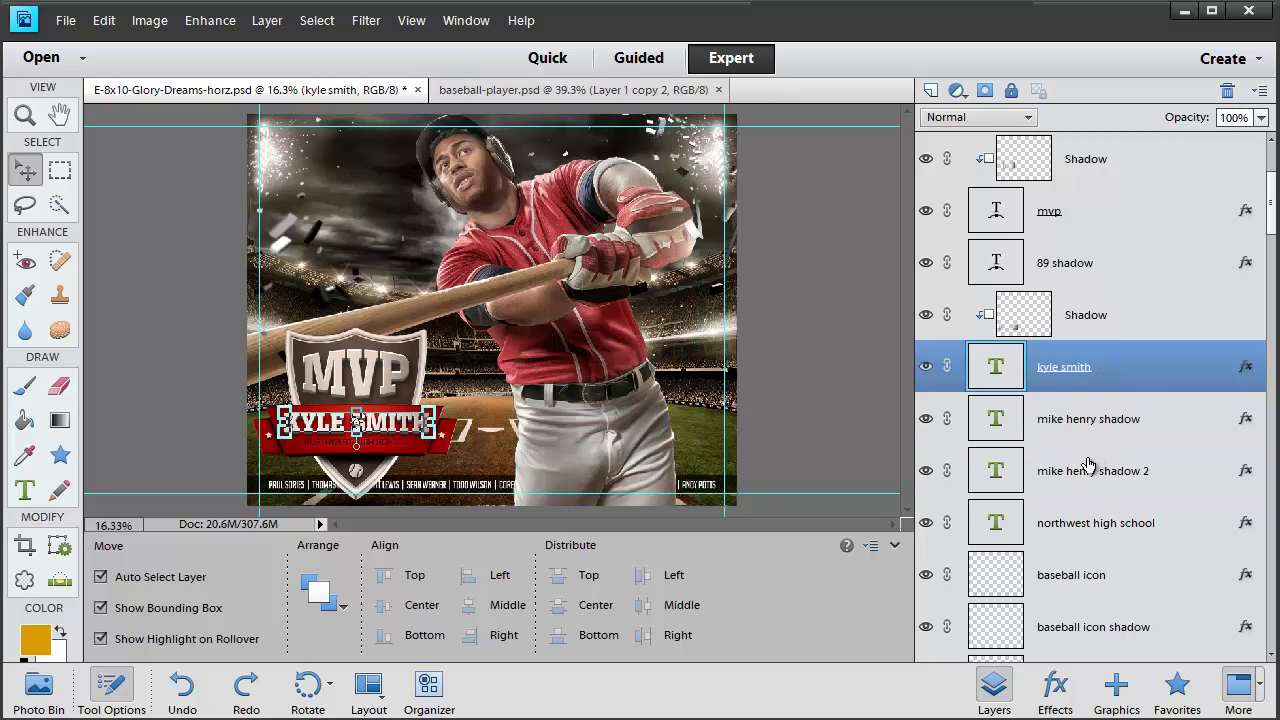
shift+click(1082, 485)
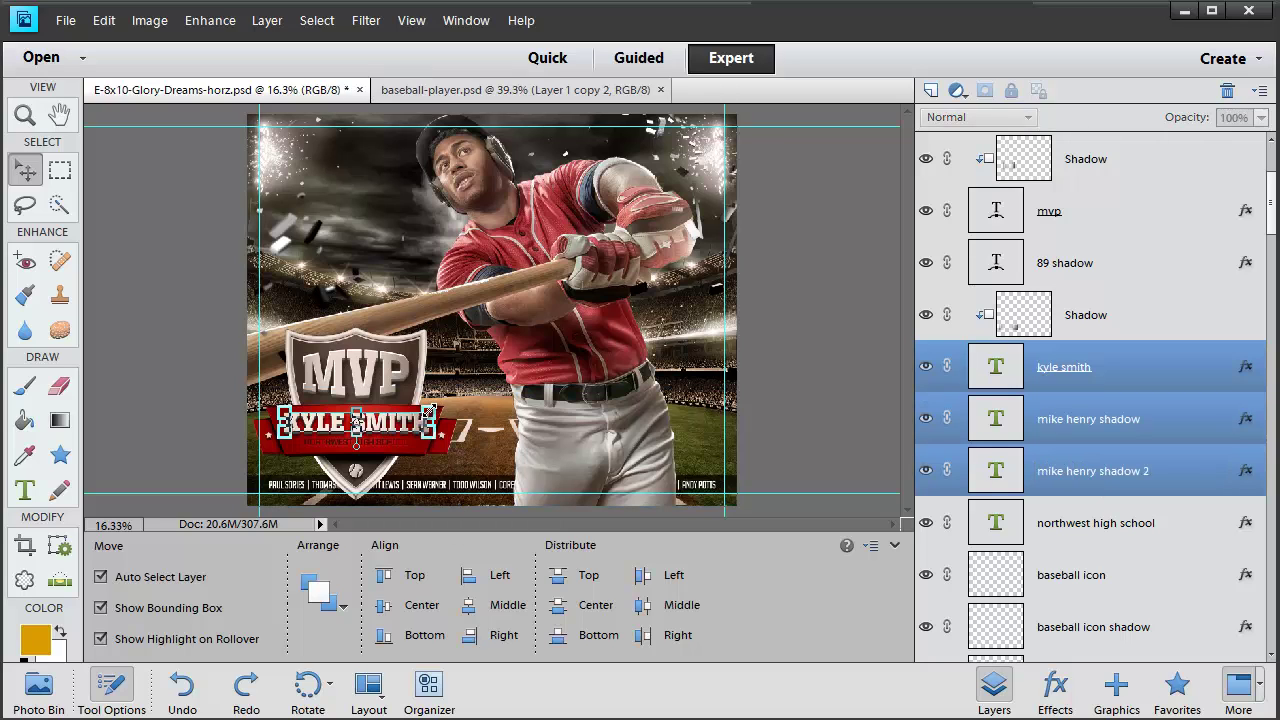
mouse_move(434, 407)
mouse_down()
mouse_move(494, 384)
mouse_move(429, 407)
mouse_up()
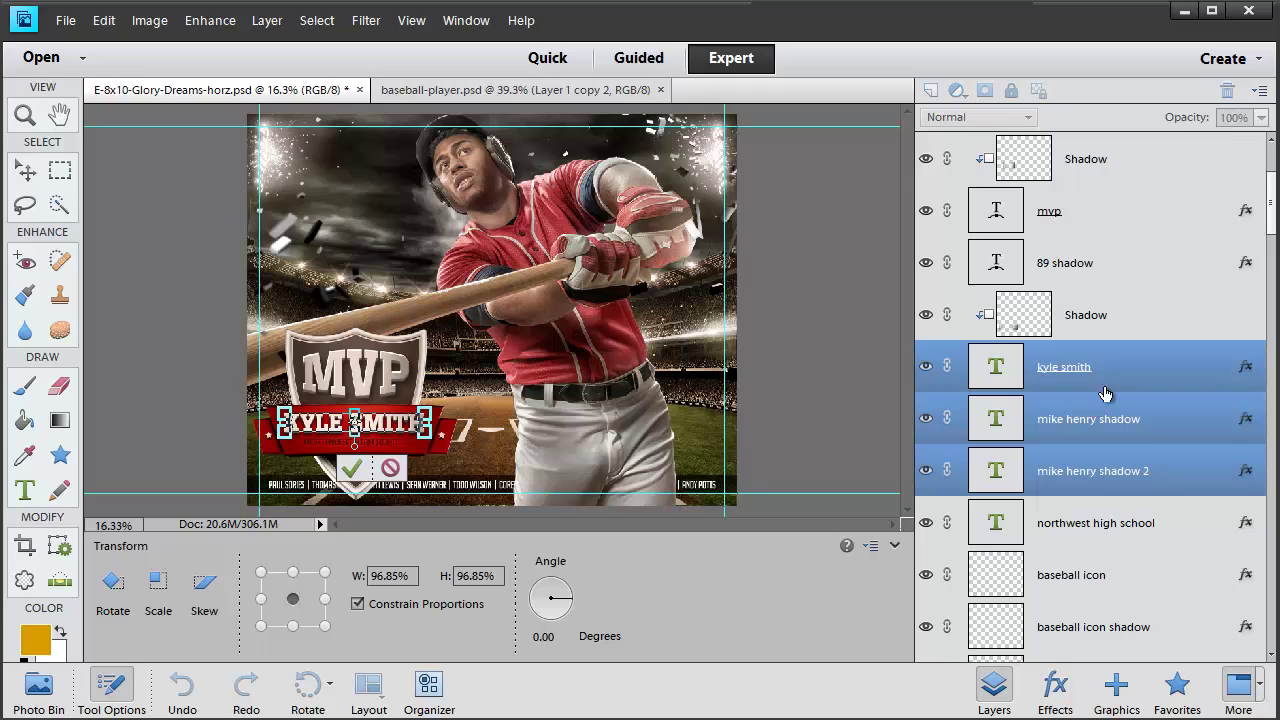
key(Return)
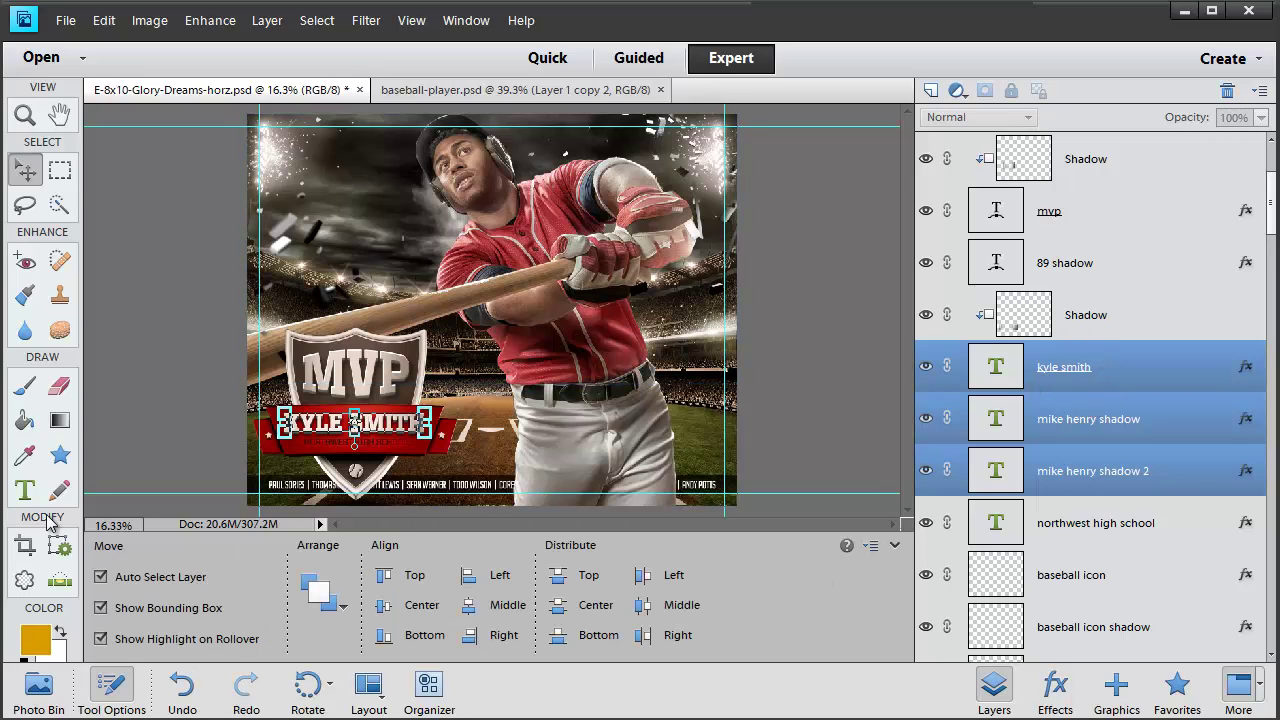
Try the Vrinda font on the player name, hide both shadow layers, then undo back to the bold lettering
click(25, 490)
triple_click(337, 428)
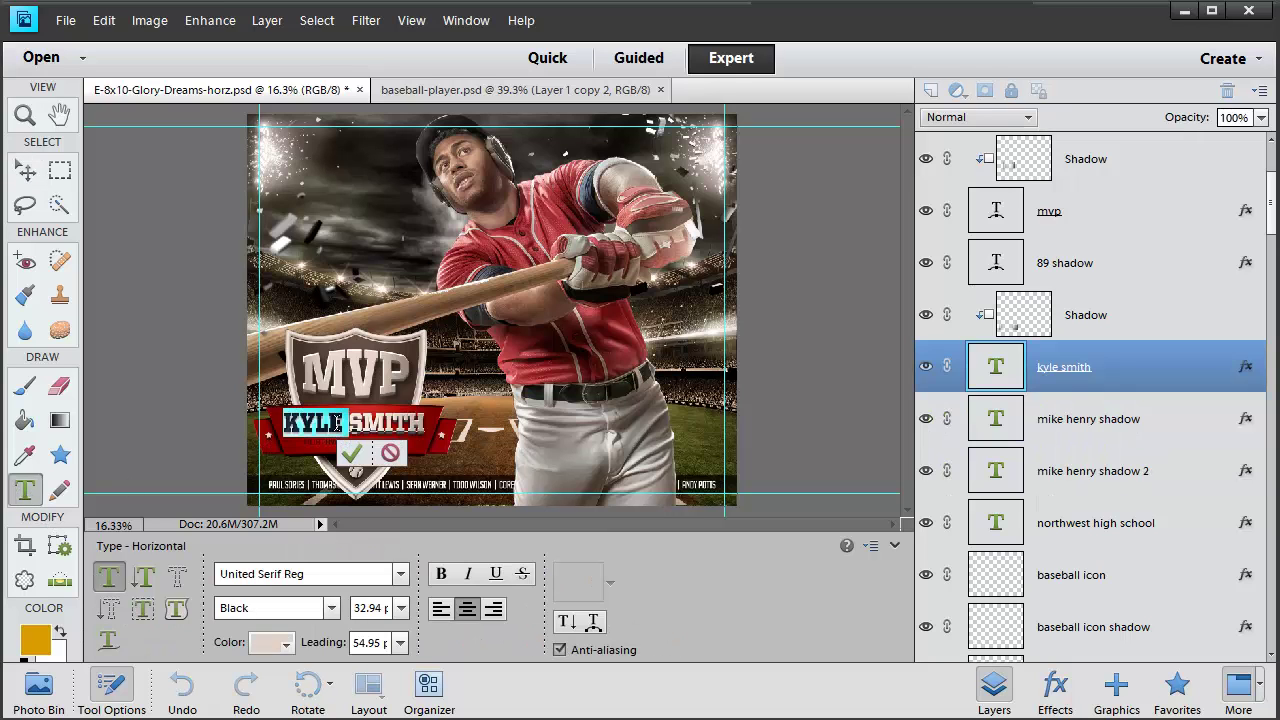
click(337, 575)
click(352, 160)
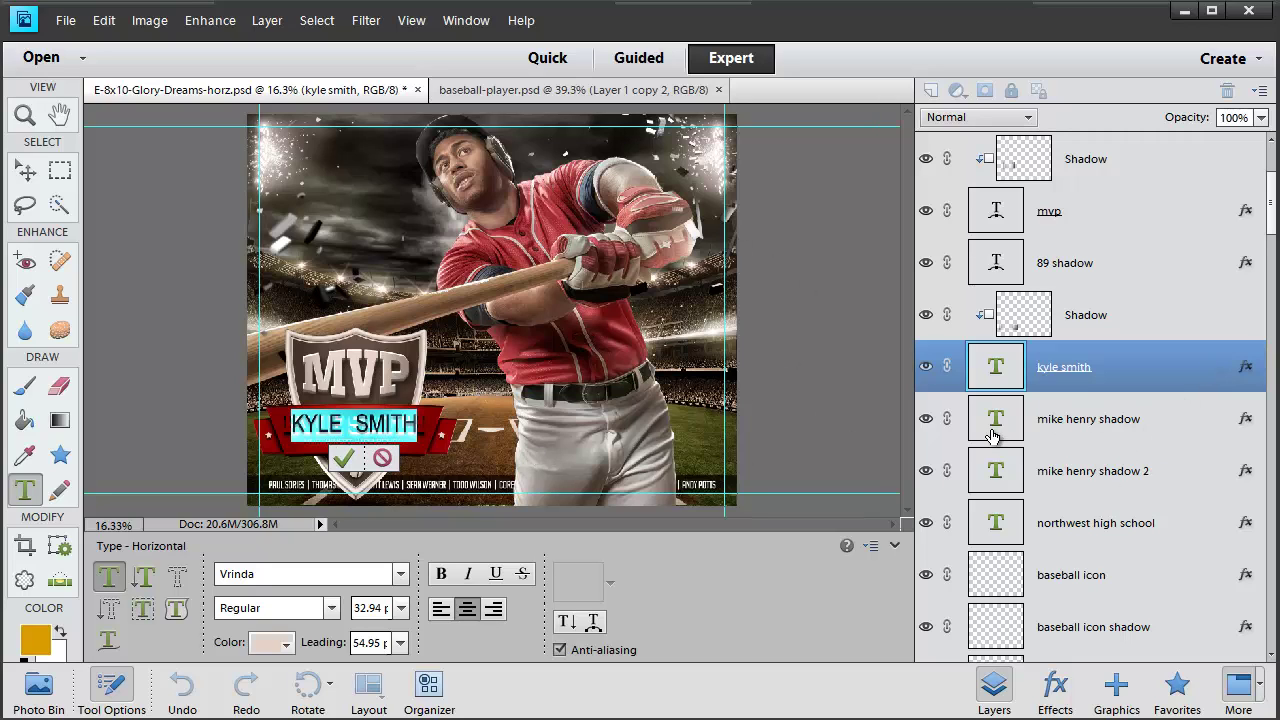
key(ctrl+Return)
key(v)
click(926, 419)
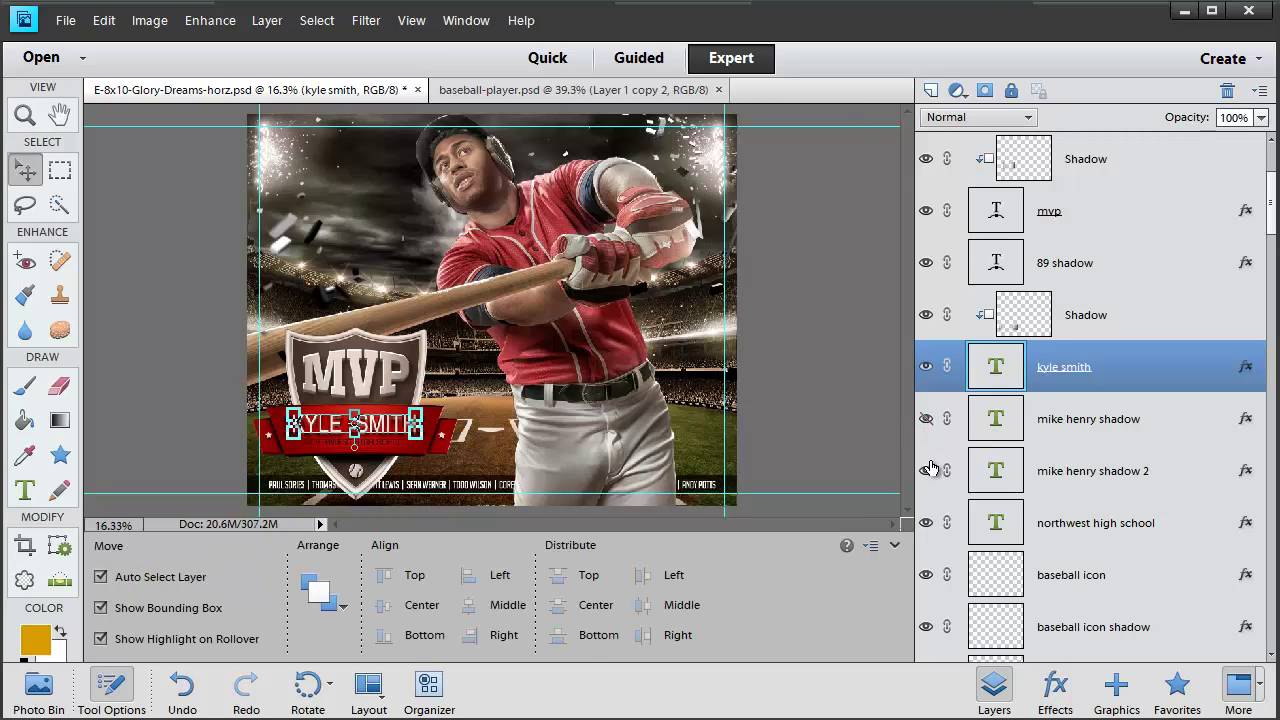
click(926, 471)
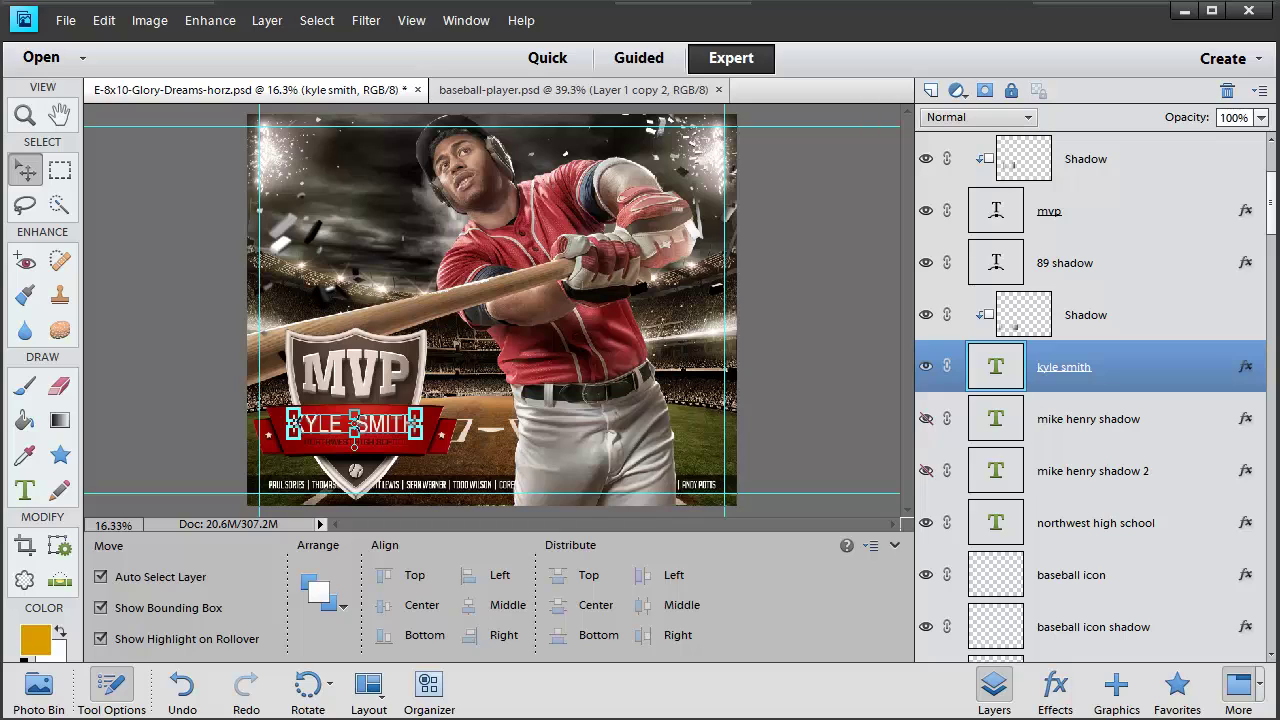
key(ctrl+z)
key(ctrl+z)
Change the northwest high school text colour from dark red to white using the colour swatches
scroll(1080, 482, down, 1)
click(1080, 481)
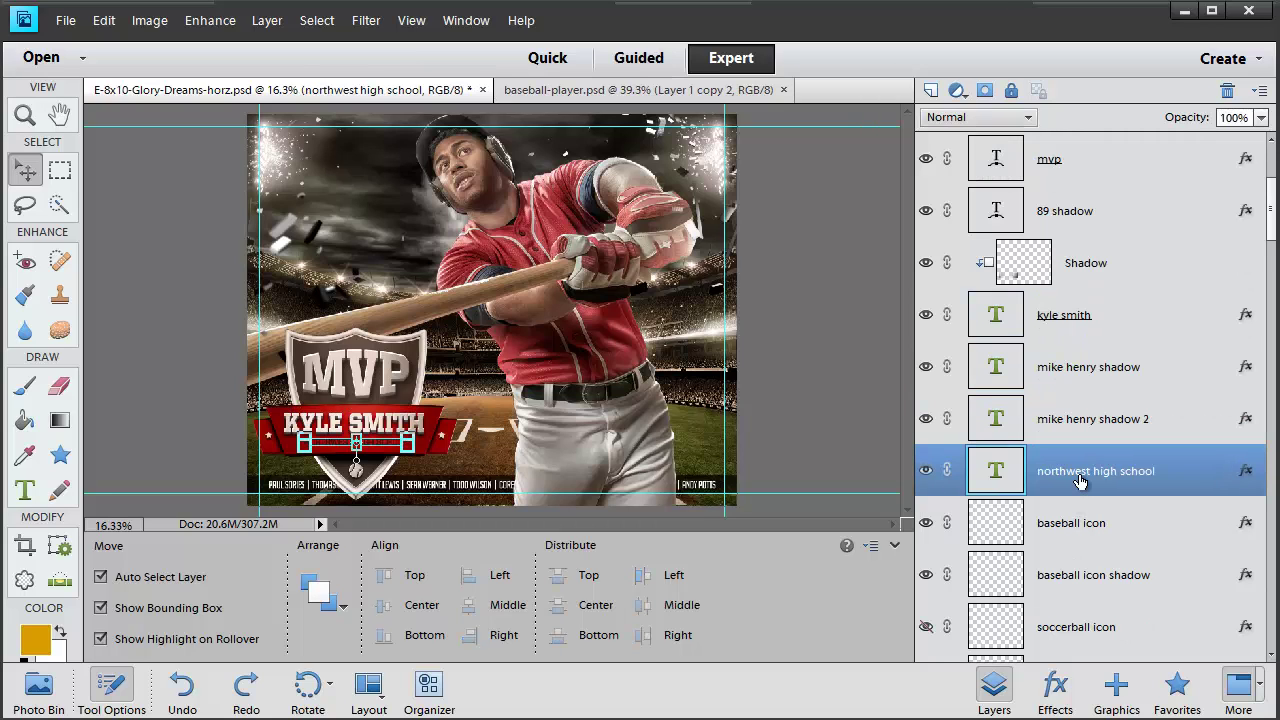
double_click(993, 474)
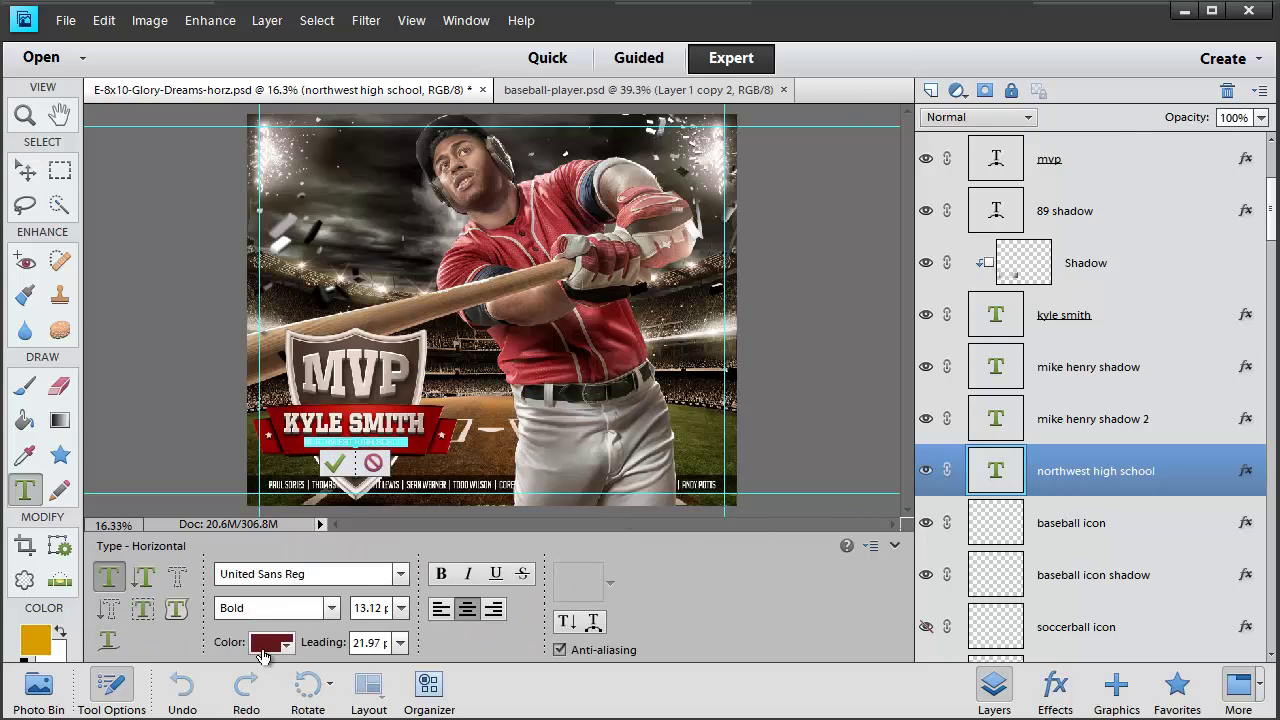
click(264, 650)
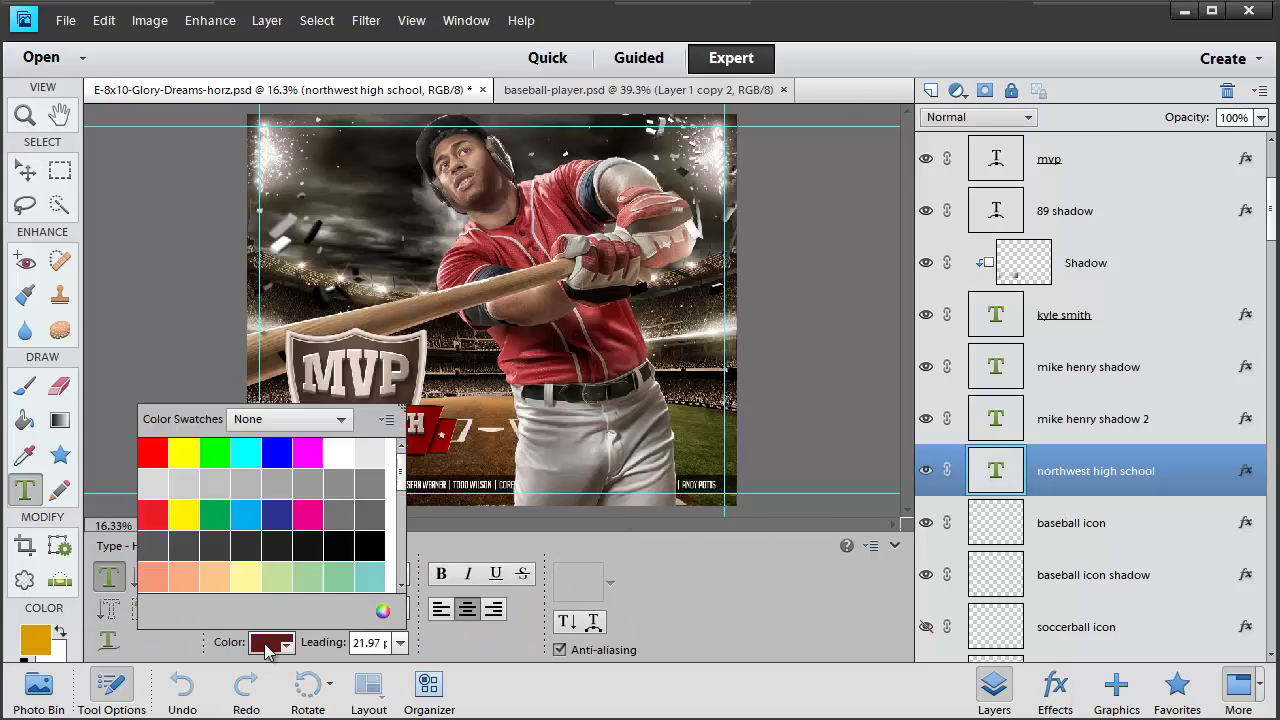
click(274, 514)
click(245, 514)
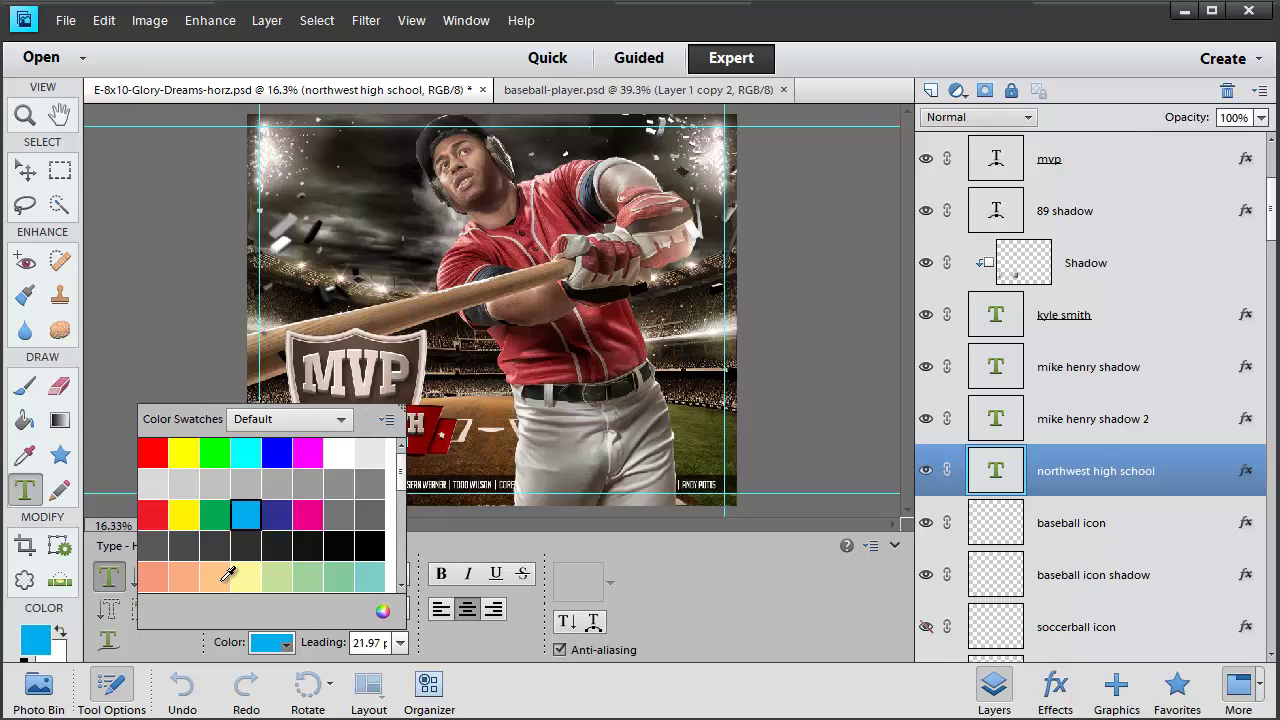
click(339, 453)
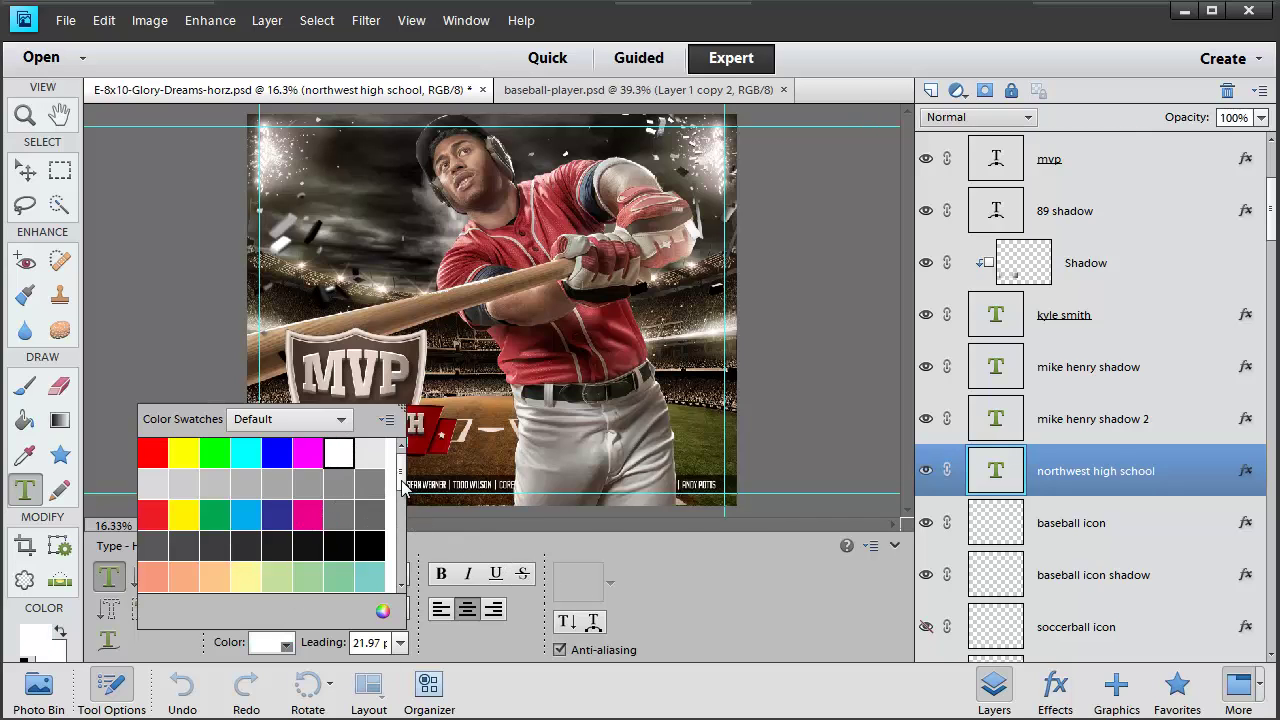
click(403, 535)
drag(403, 535, 404, 476)
click(388, 421)
click(389, 423)
key(Escape)
Open the school text's Style Settings, try a larger drop shadow size, and close it
key(v)
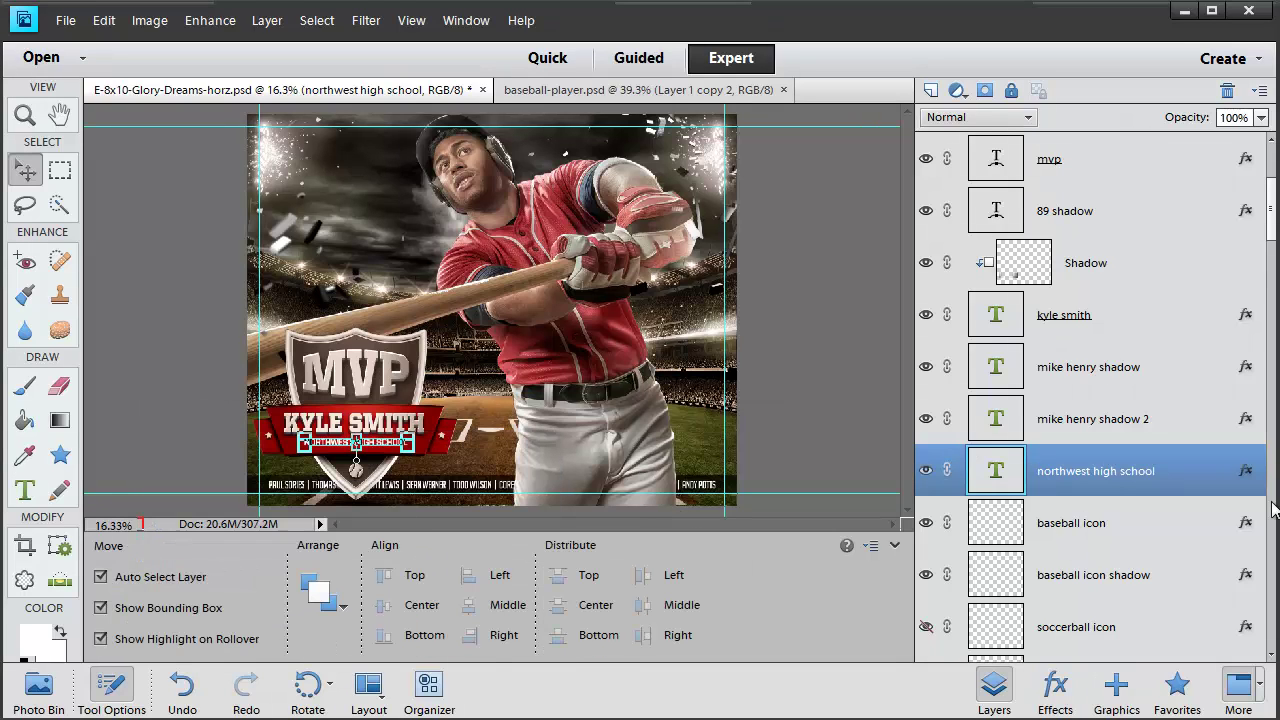
double_click(1246, 474)
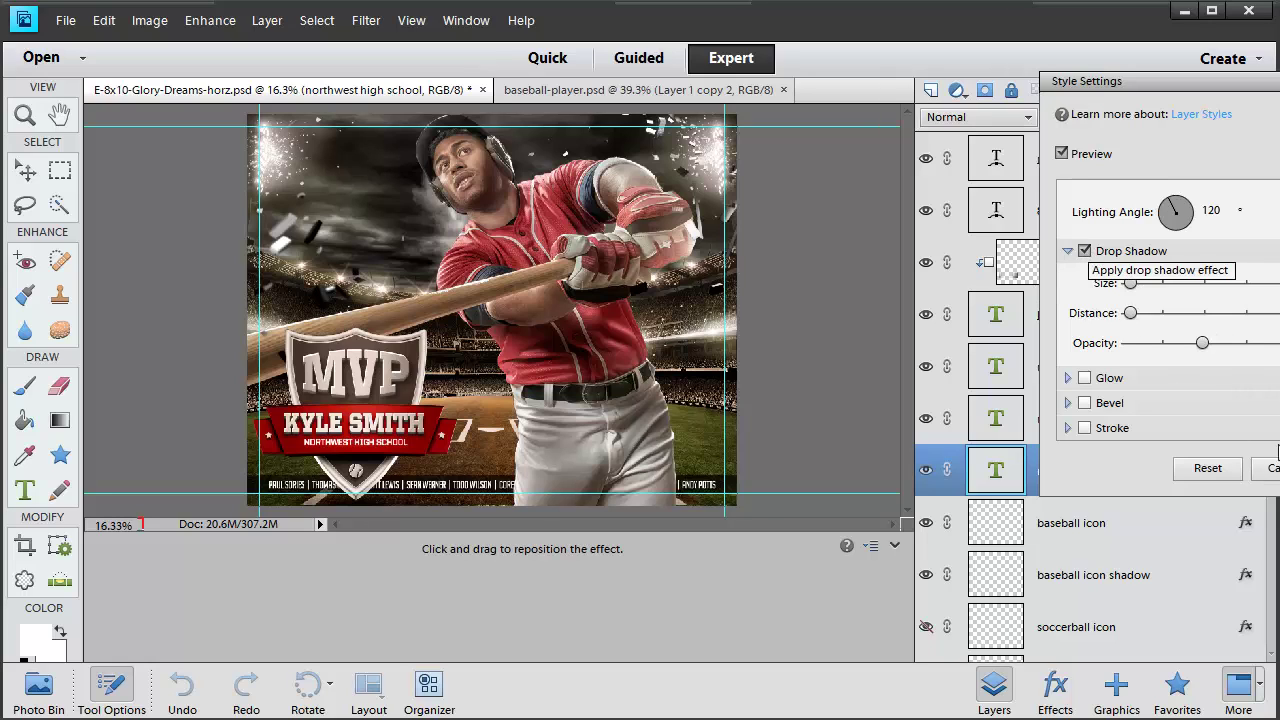
mouse_move(1130, 283)
mouse_down()
mouse_move(1249, 284)
mouse_move(1132, 283)
mouse_up()
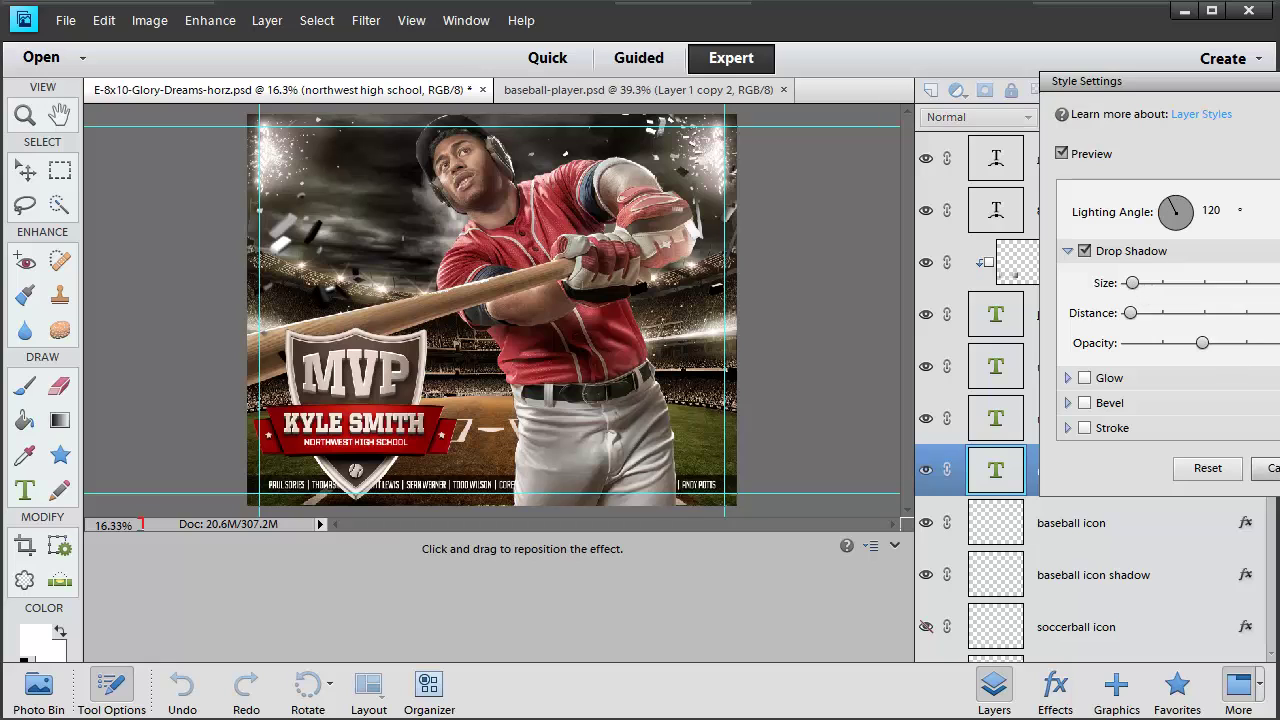
click(1268, 468)
Hide the Main text bottom layer so the bottom strip of names disappears
click(468, 493)
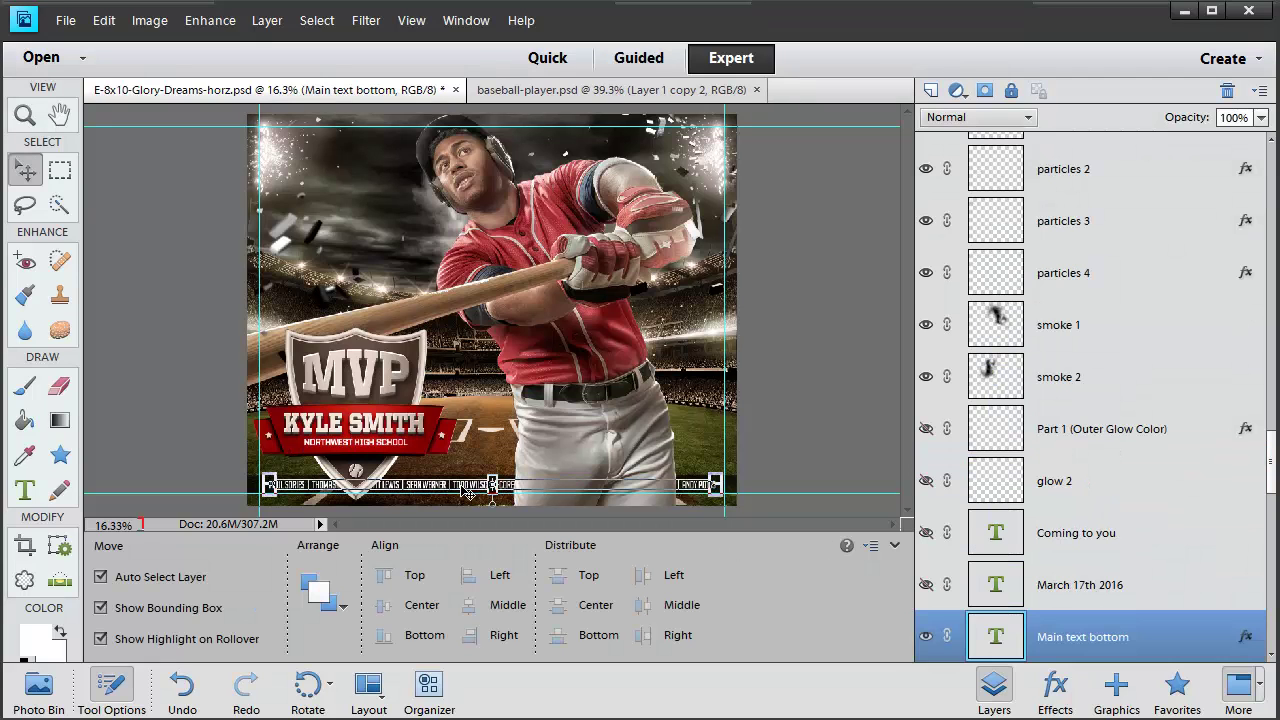
scroll(1134, 520, down, 3)
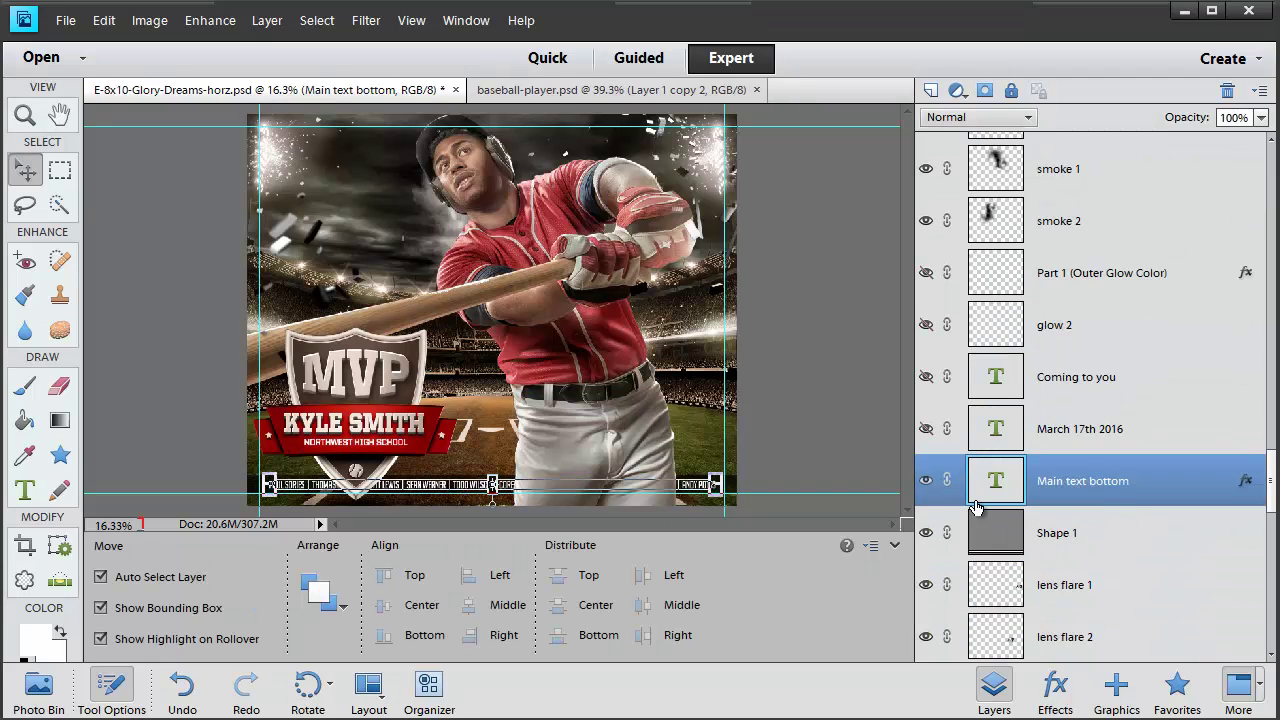
click(926, 481)
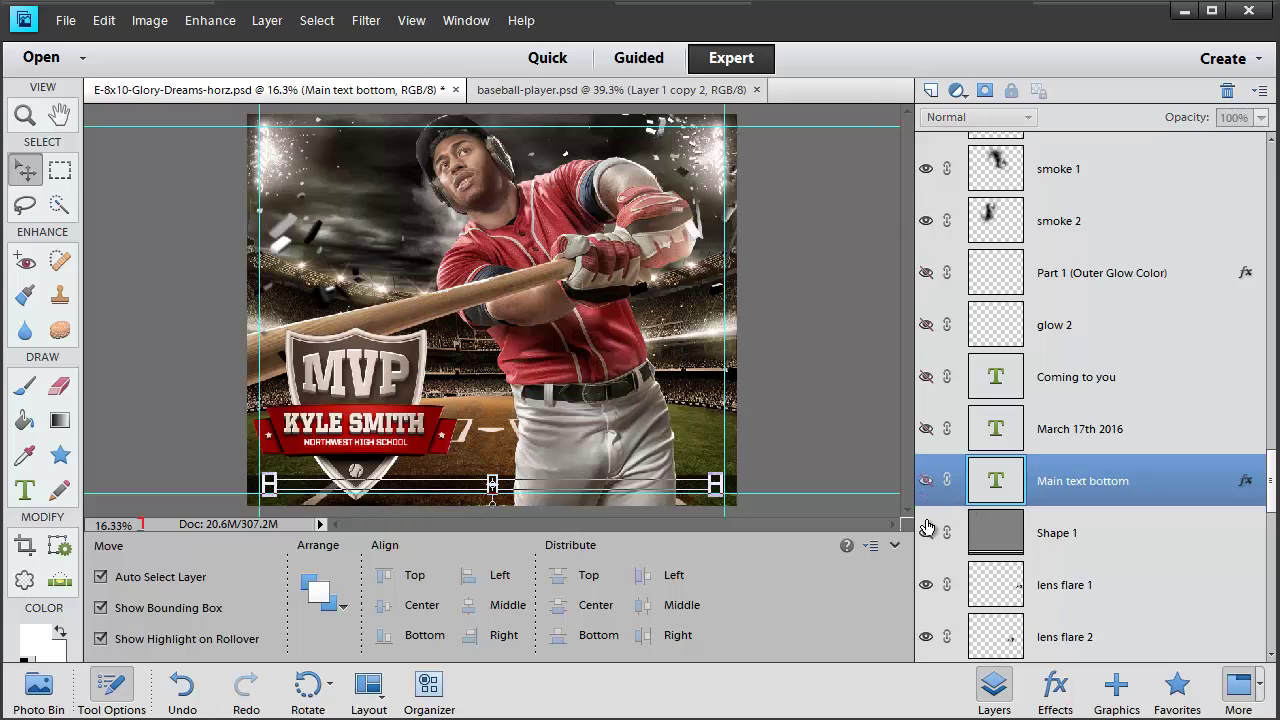
click(830, 358)
click(620, 385)
scroll(1025, 435, down, 9)
Enlarge smoke 1 to about 293% and tilt it slightly counter-clockwise
click(1080, 375)
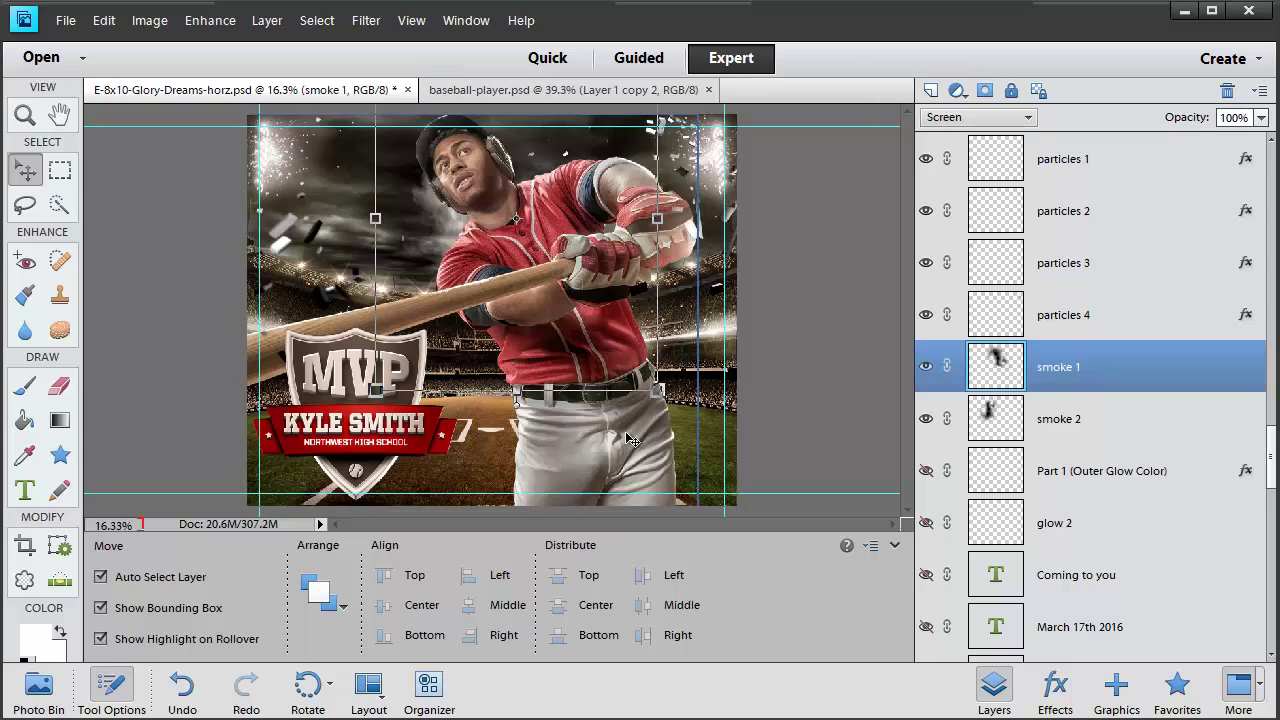
drag(657, 391, 940, 700)
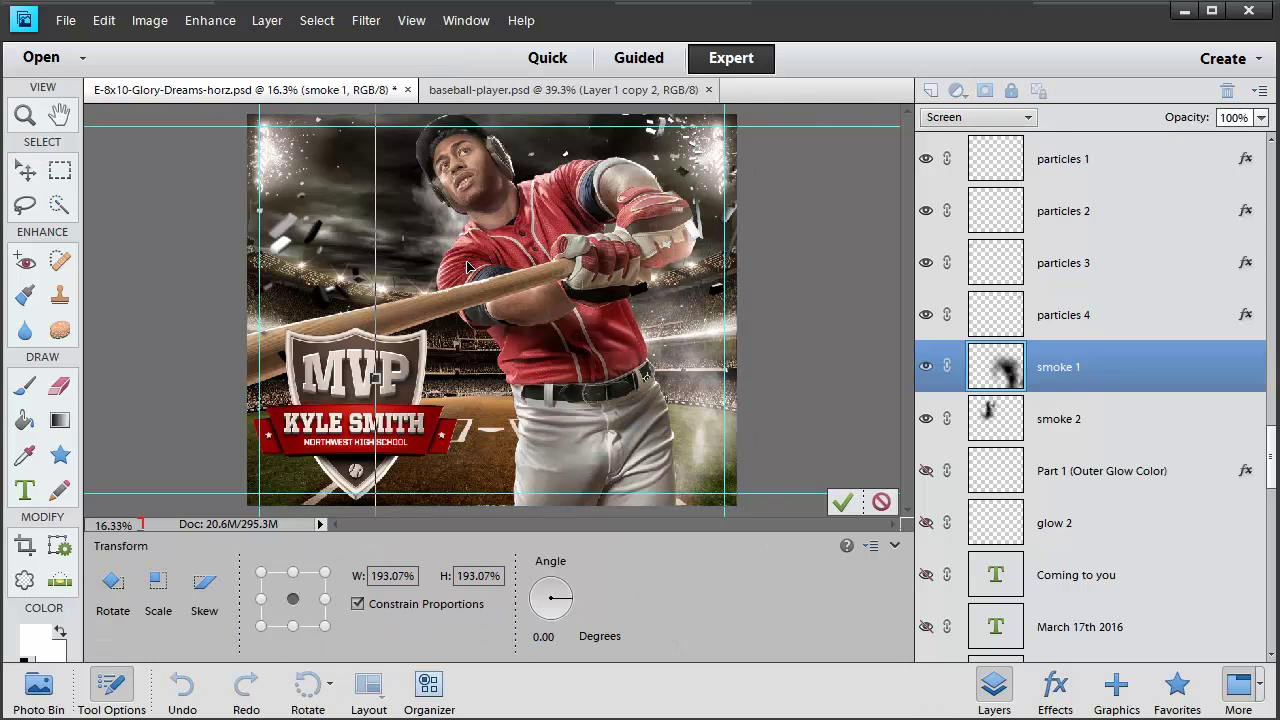
scroll(577, 172, down, 3)
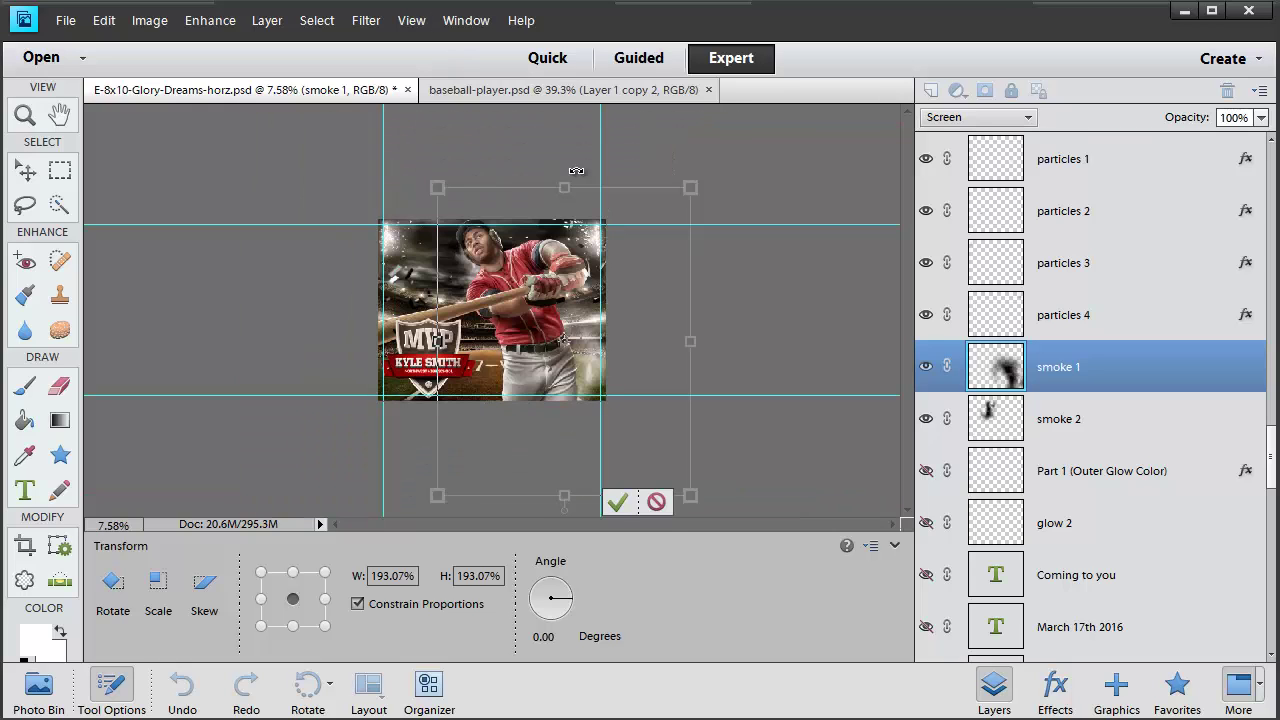
drag(437, 189, 355, 87)
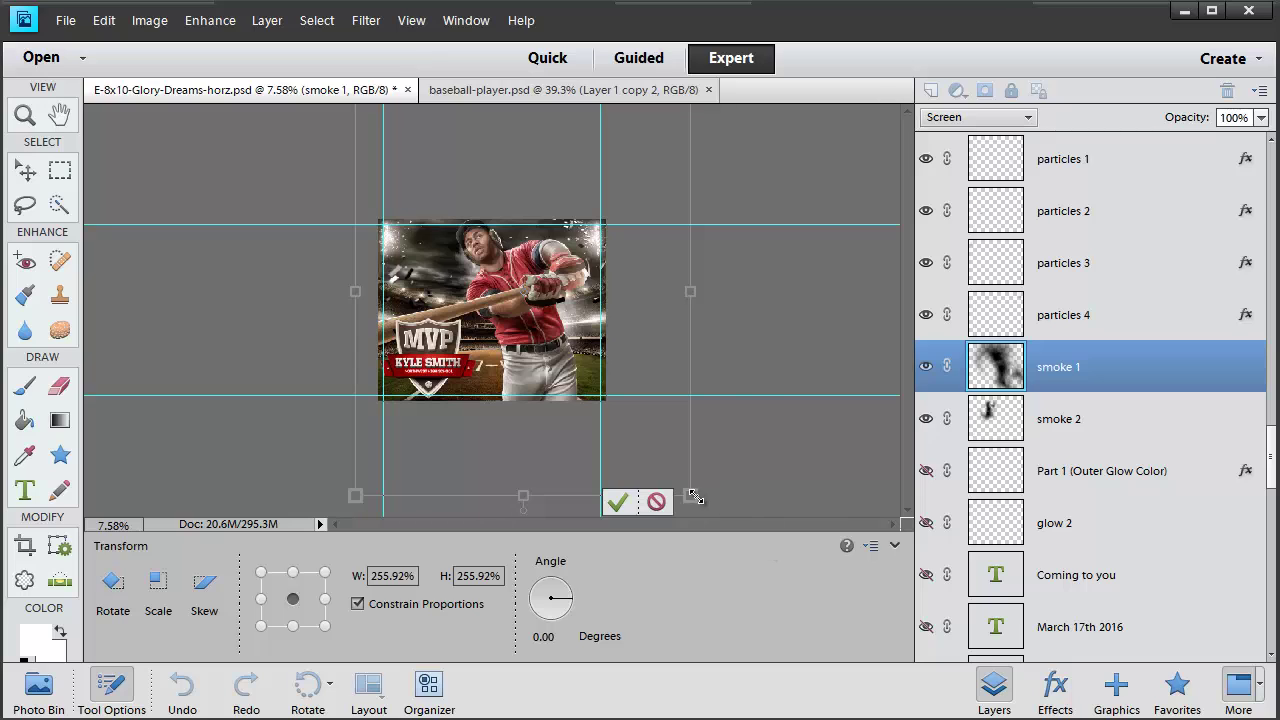
drag(694, 497, 722, 512)
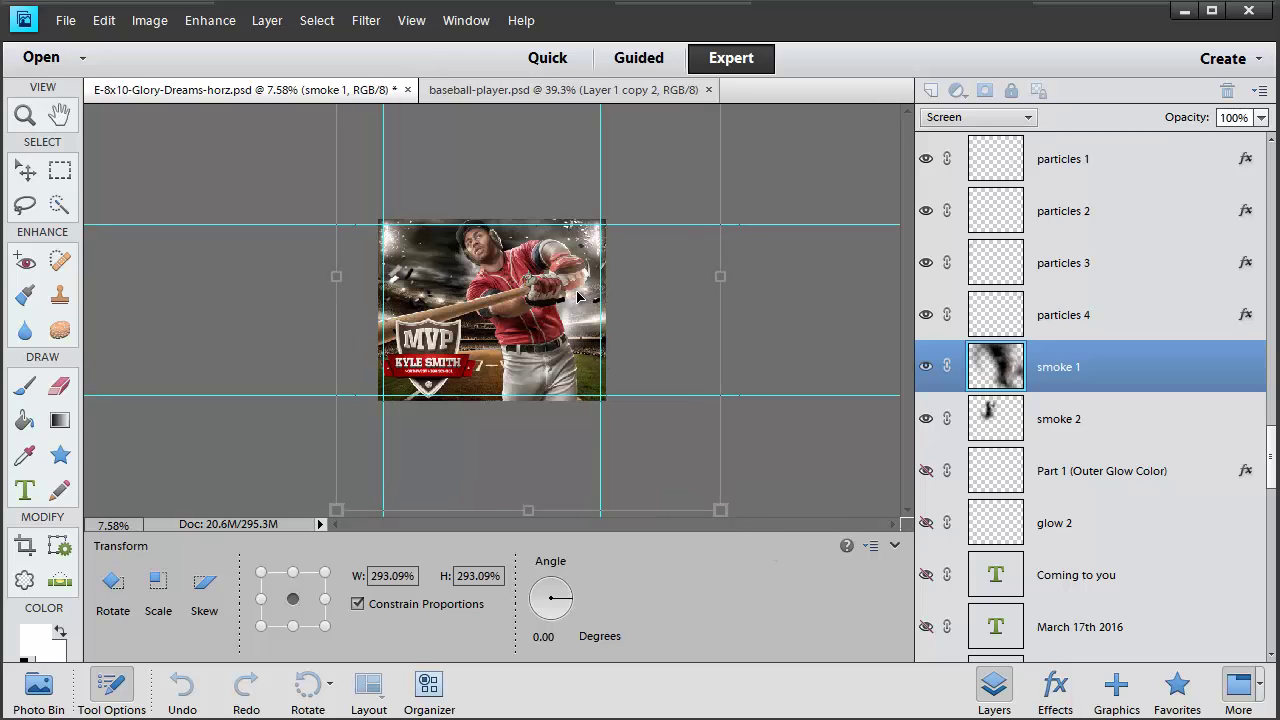
drag(747, 266, 726, 202)
key(Return)
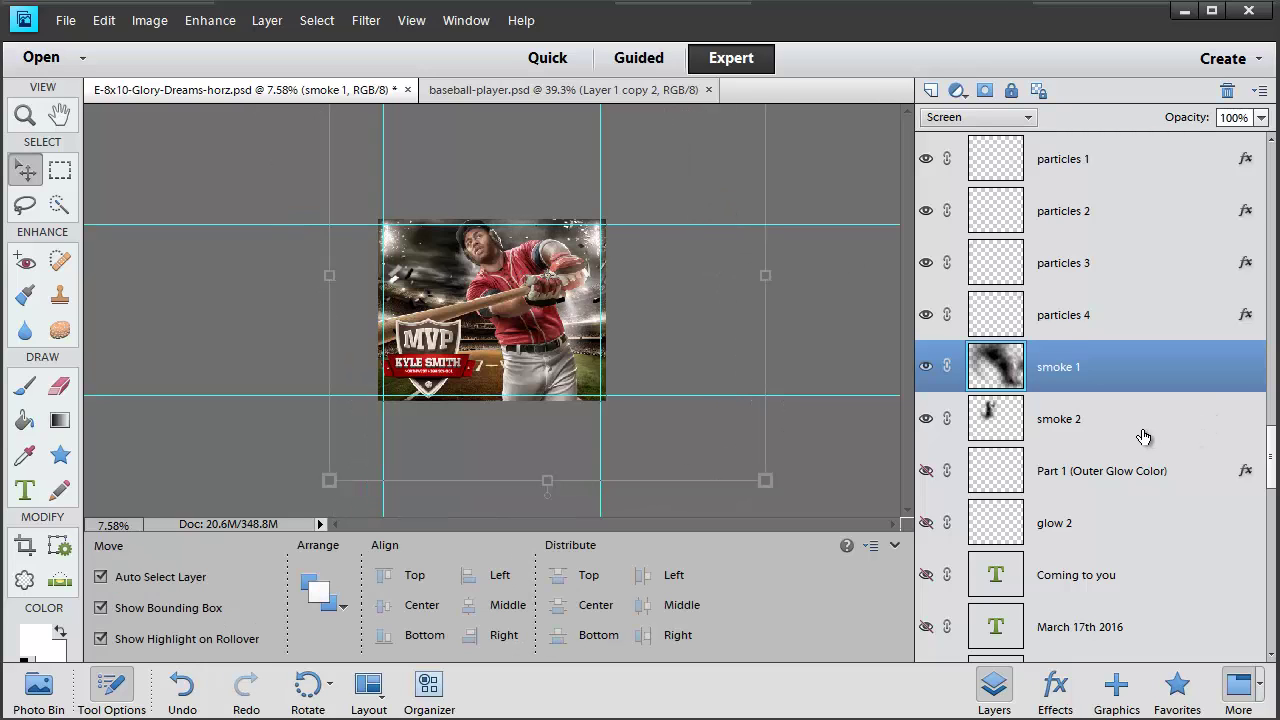
Scale smoke 2 to about 286%, shift it up-left, and rotate it about 4°
click(1143, 436)
key(ctrl+t)
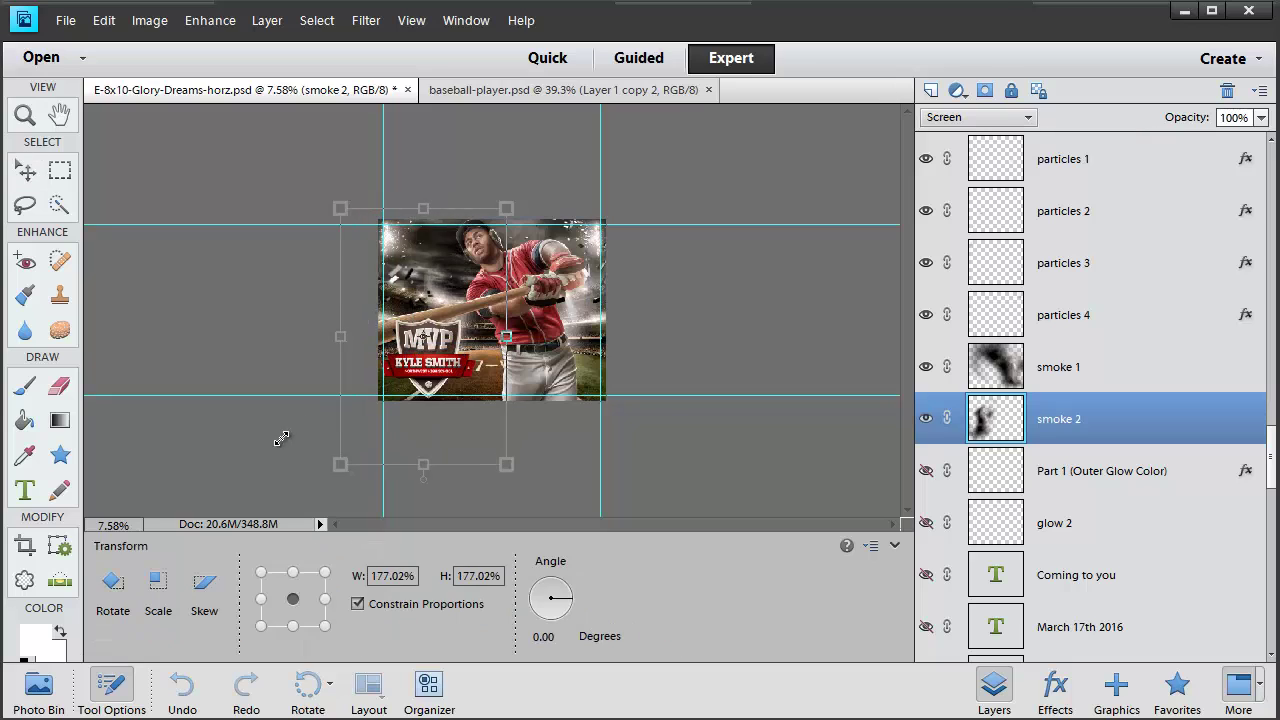
drag(281, 439, 300, 480)
drag(533, 221, 690, 140)
drag(600, 230, 555, 300)
drag(580, 138, 554, 143)
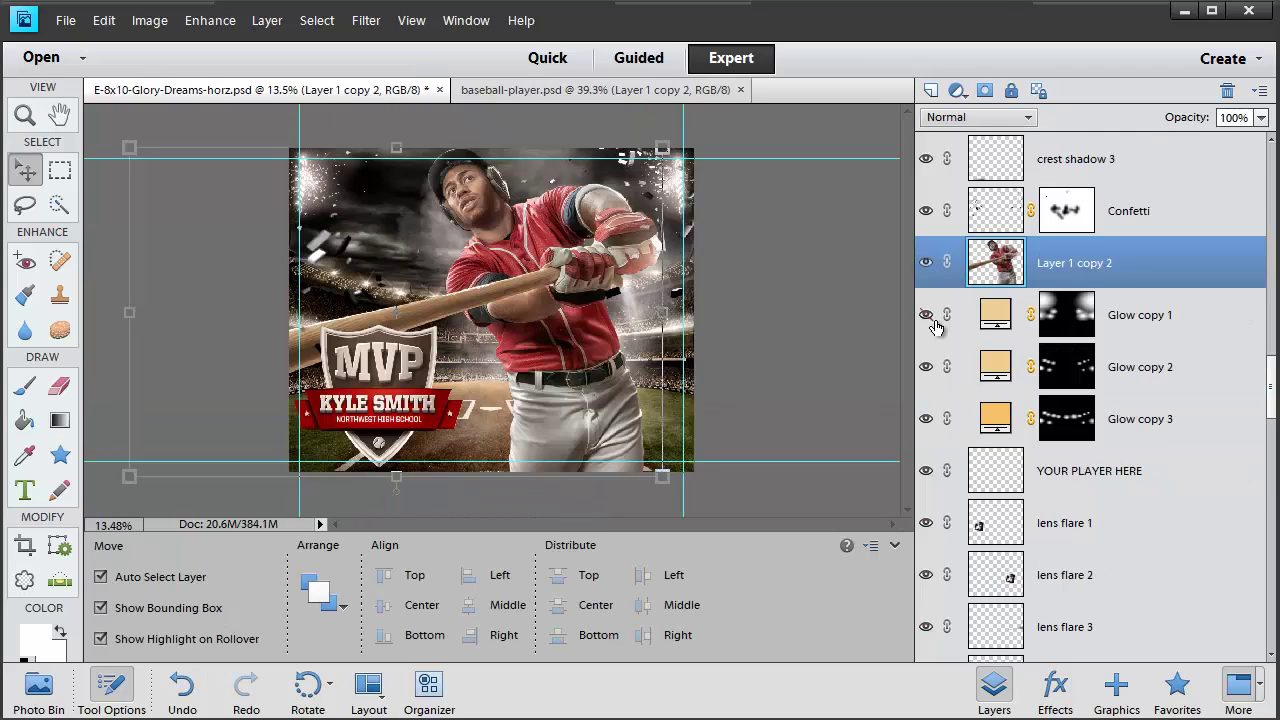
click(930, 318)
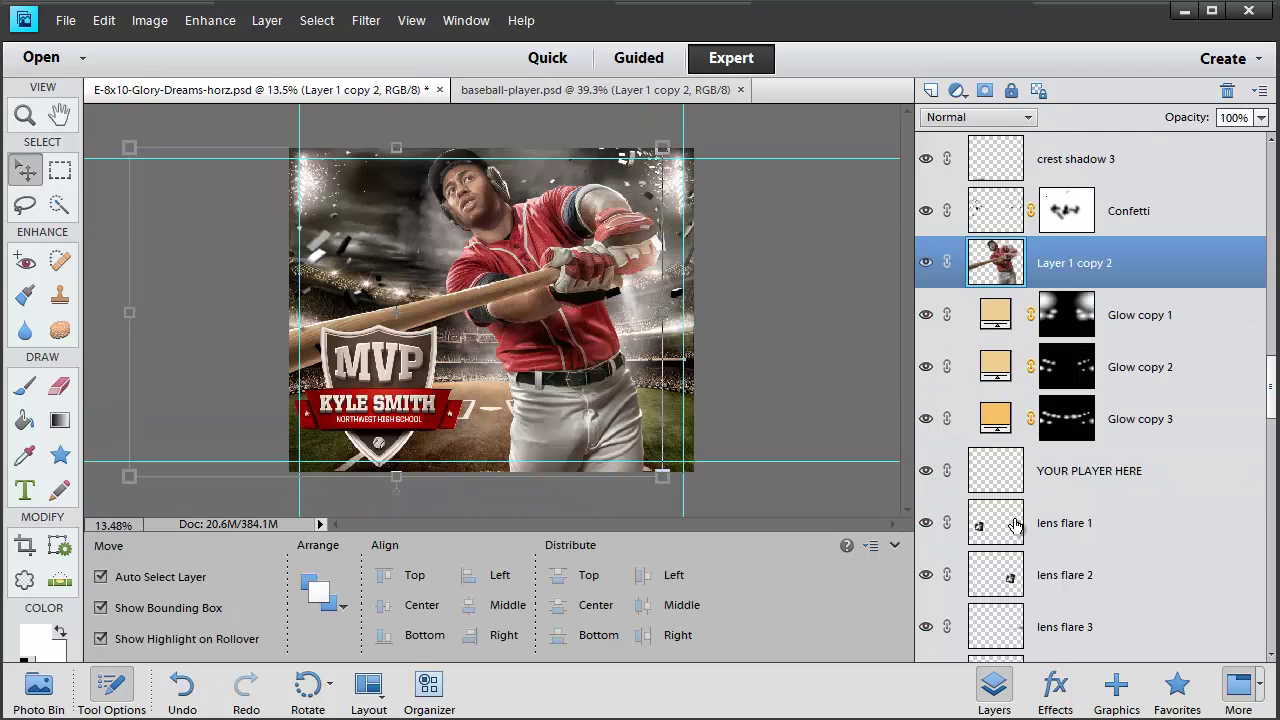
scroll(1040, 390, down, 15)
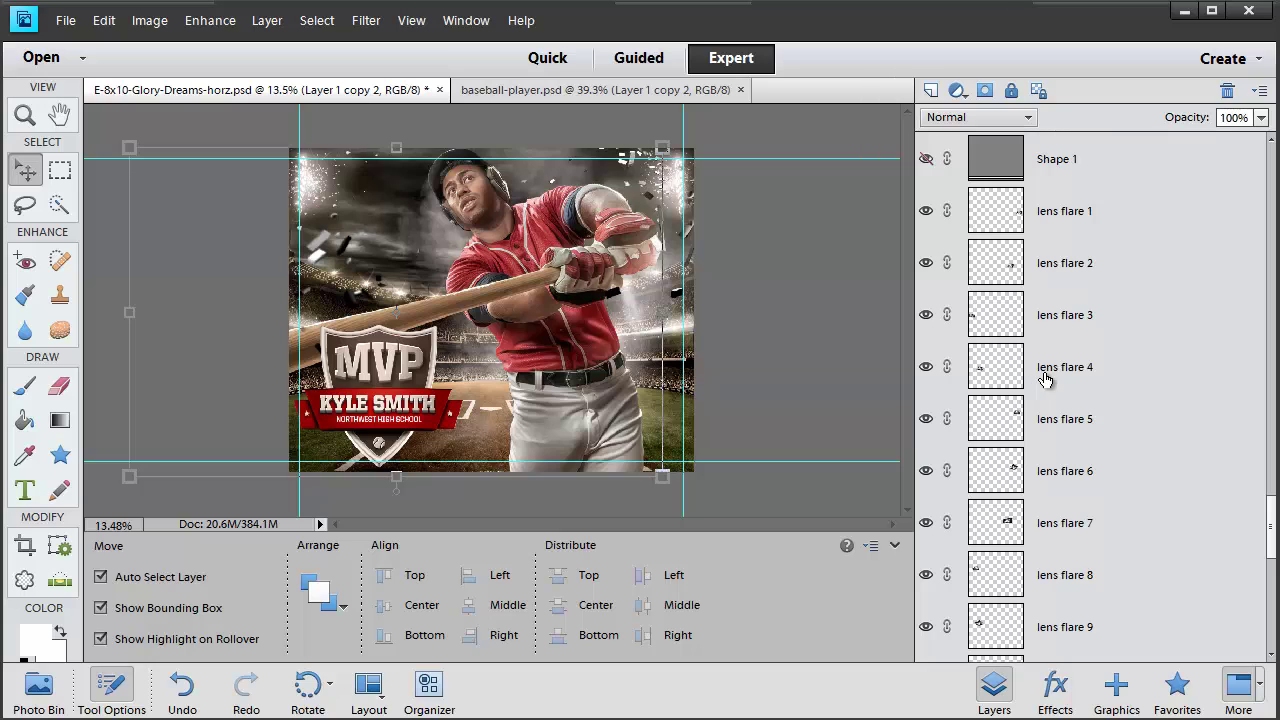
scroll(1045, 378, down, 6)
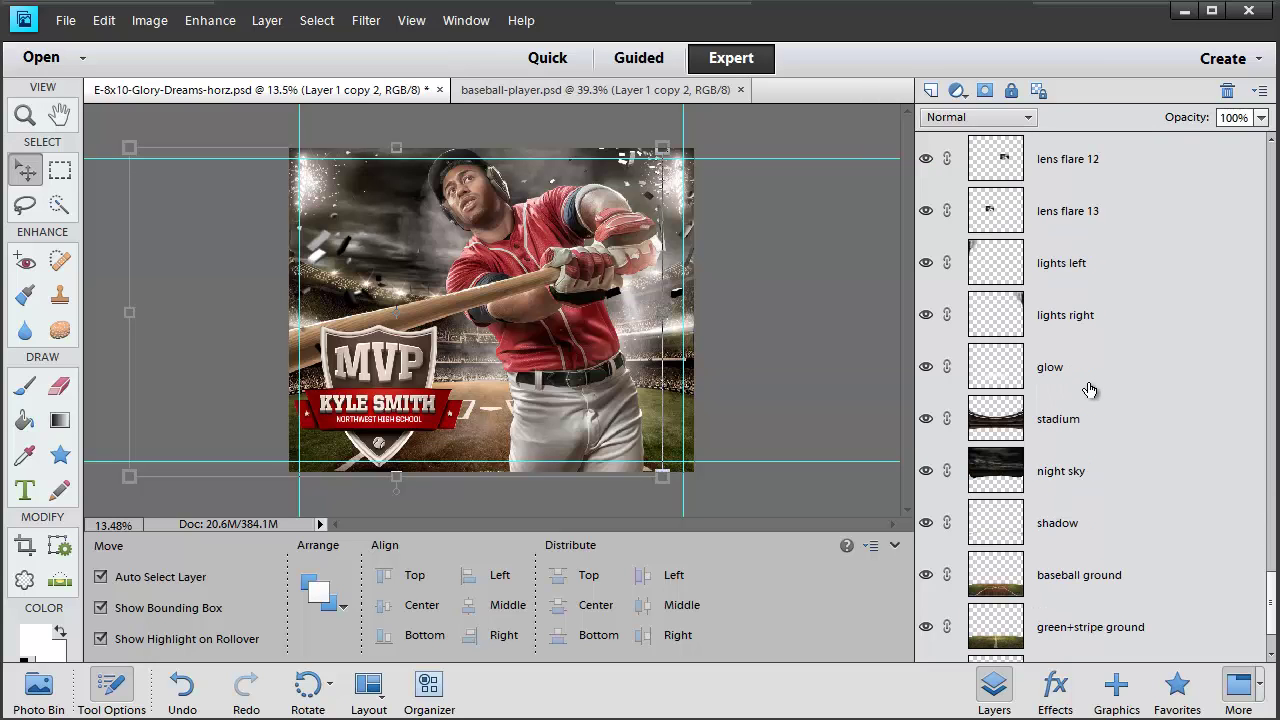
click(926, 316)
click(926, 316)
scroll(1080, 445, down, 2)
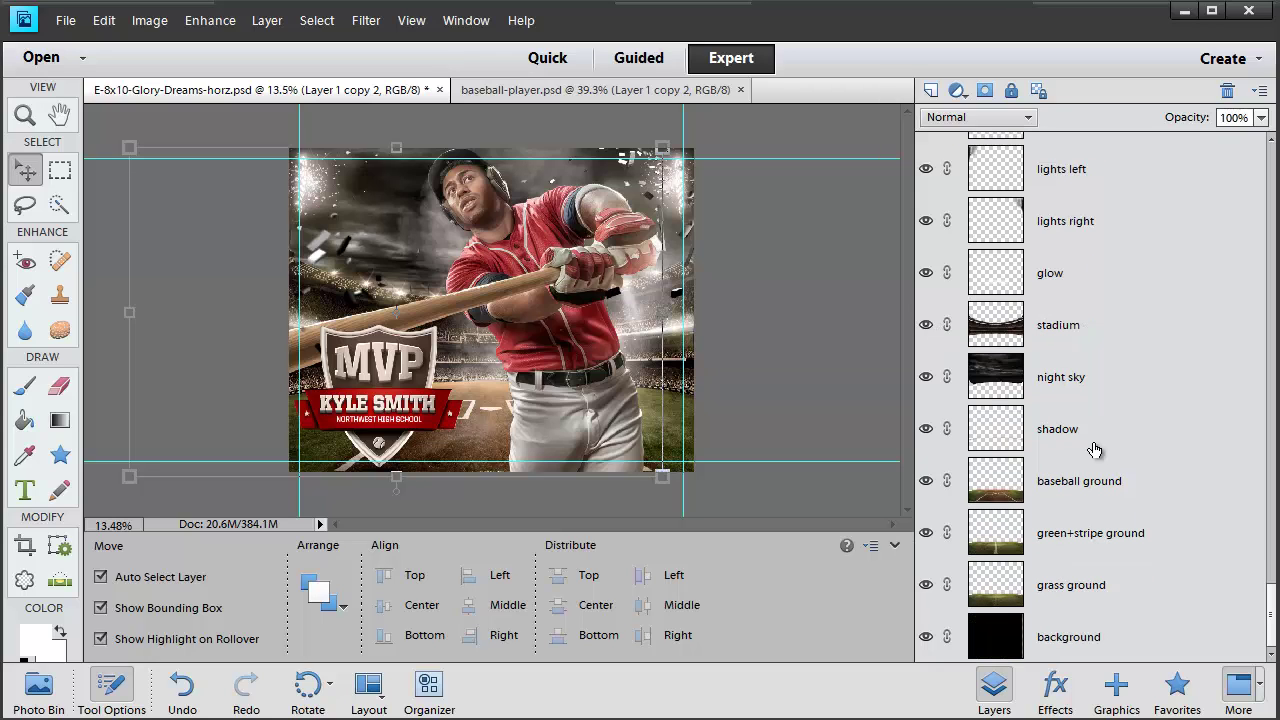
scroll(1082, 572, up, 10)
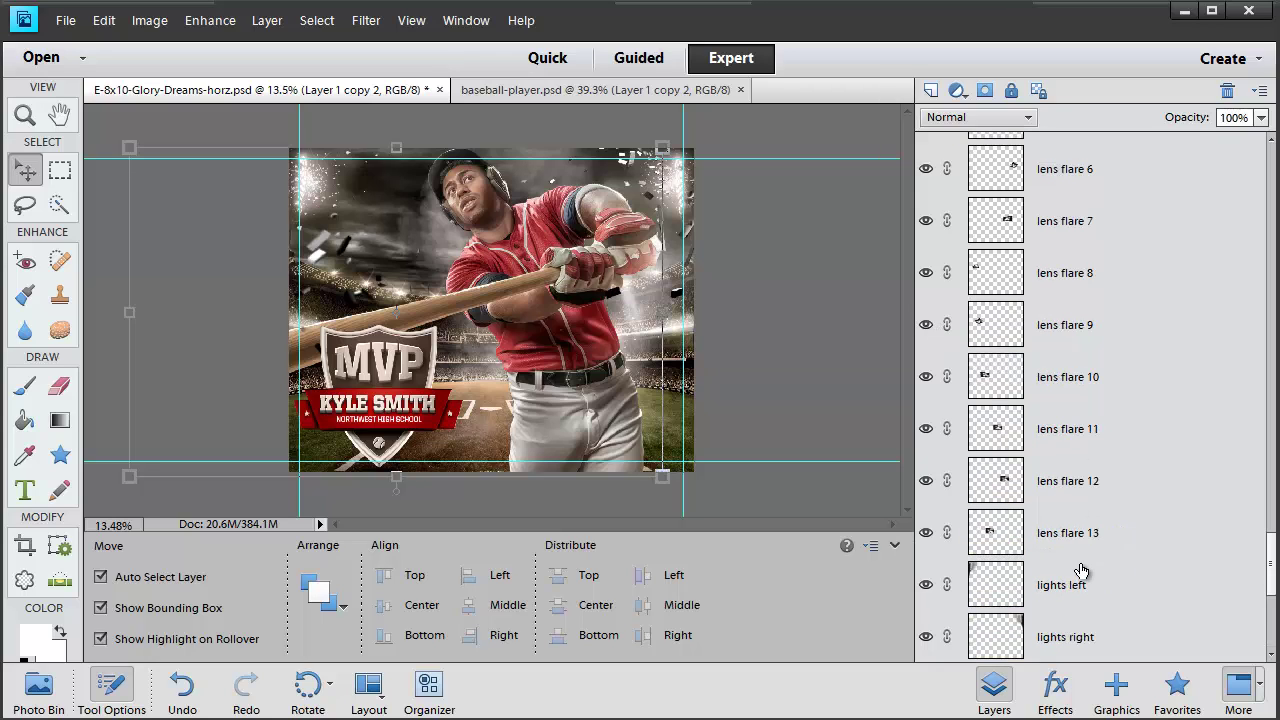
scroll(1081, 571, up, 8)
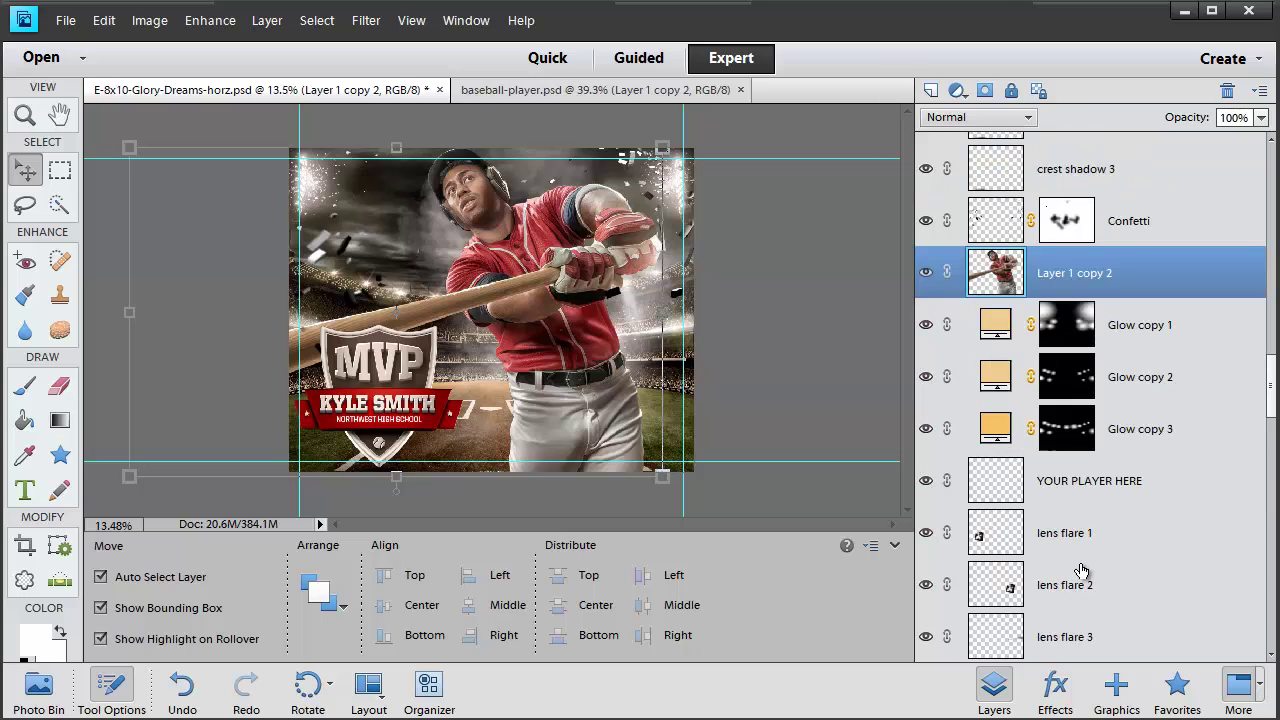
scroll(1101, 428, up, 3)
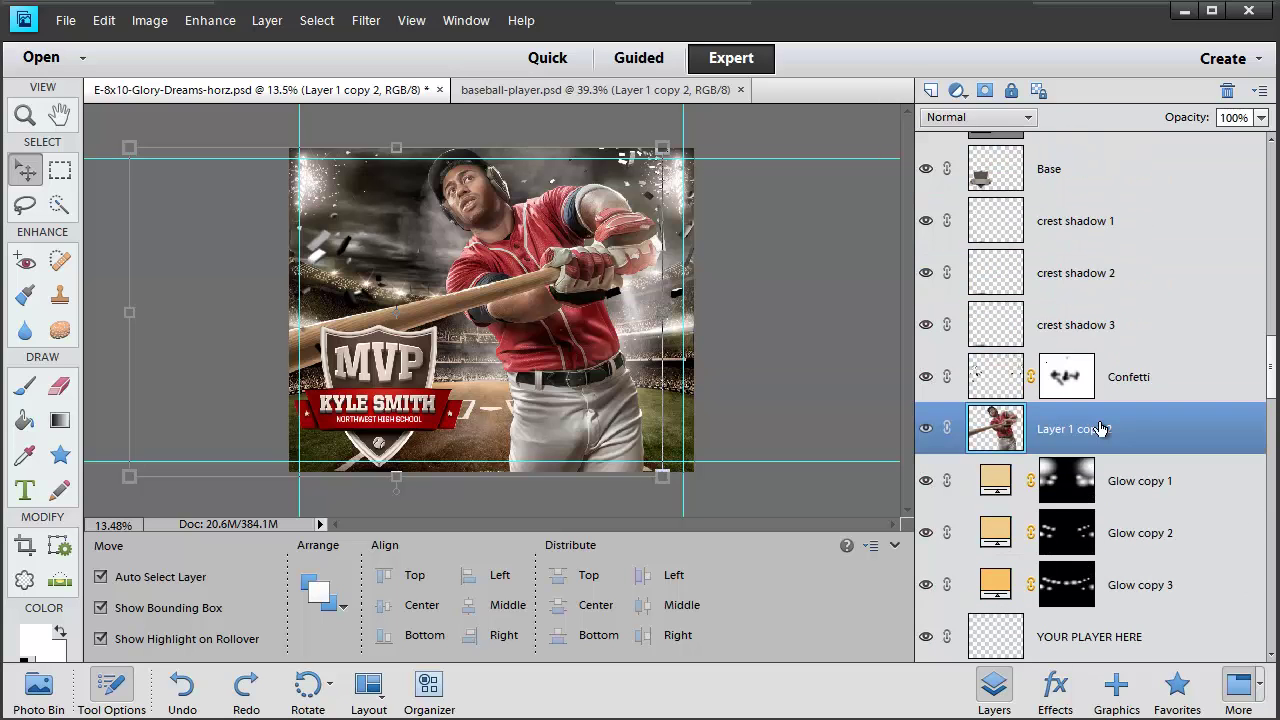
Add a Levels adjustment layer with midtones at 1.17 and the white point at 217
click(957, 91)
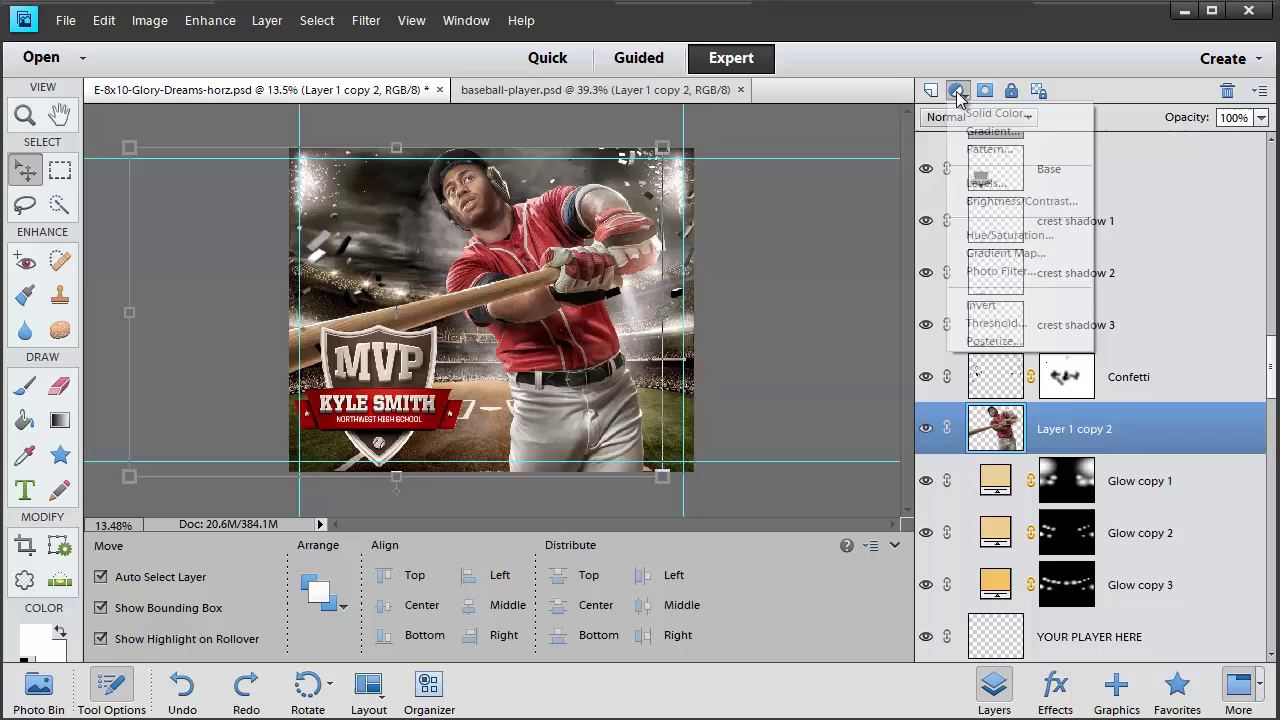
click(985, 185)
click(1000, 309)
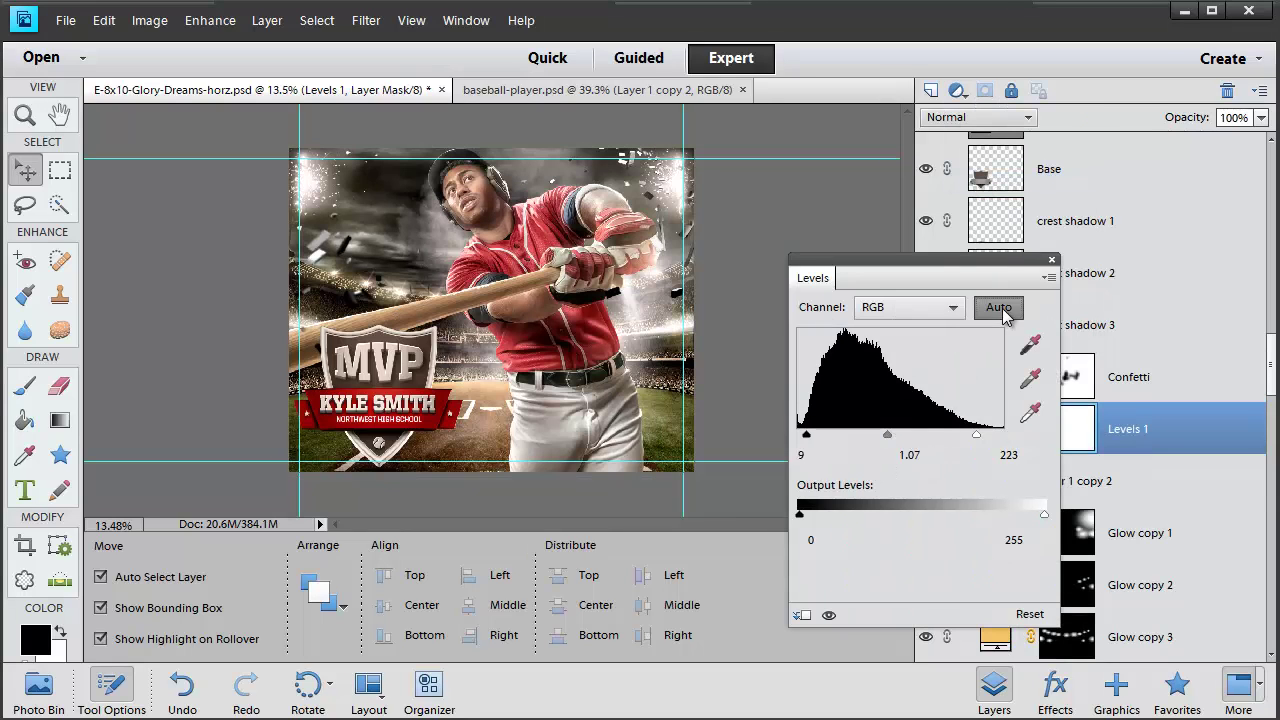
click(1002, 311)
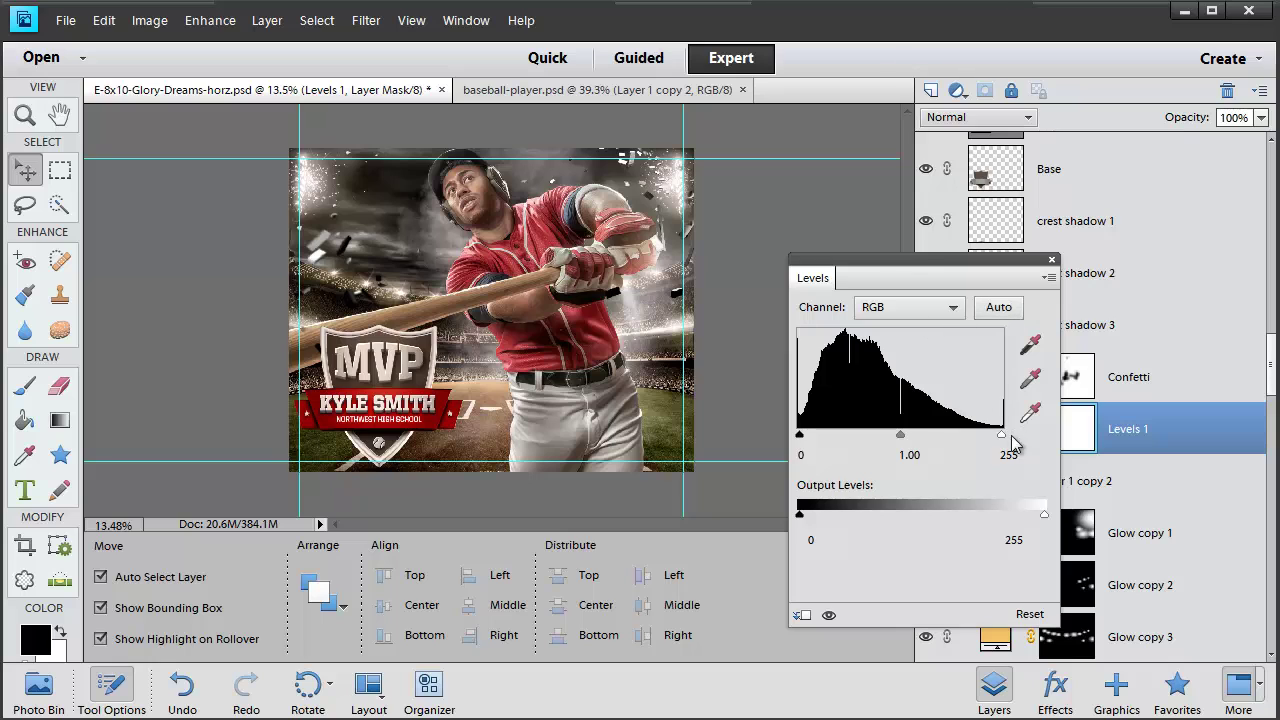
drag(901, 436, 901, 437)
drag(1001, 434, 971, 434)
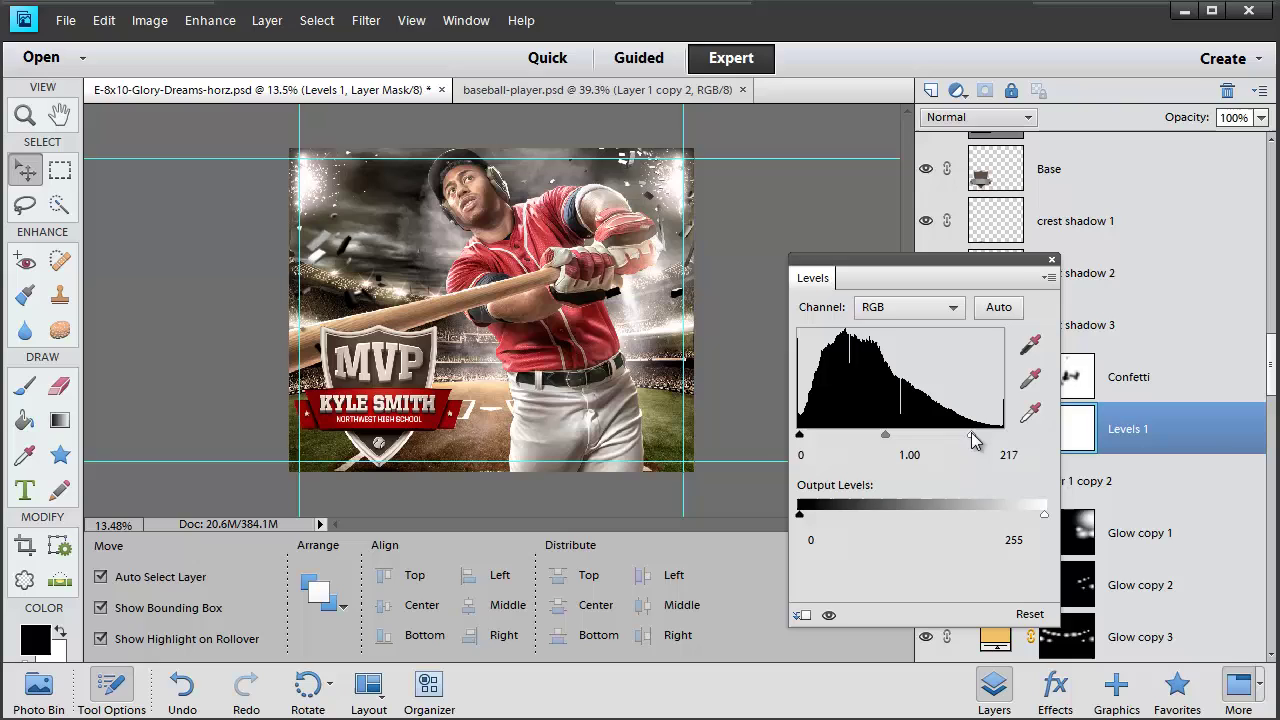
click(1053, 263)
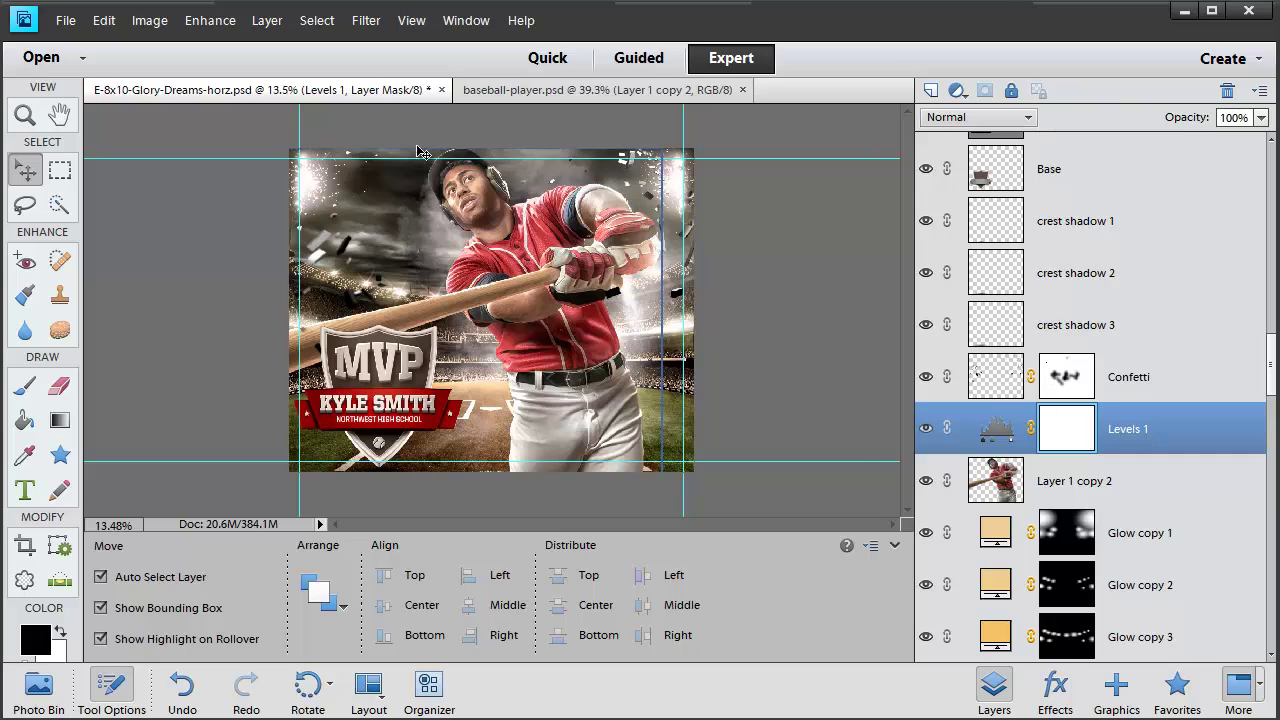
Clip Levels 1 to the player layer and toggle it off and on to compare
click(256, 26)
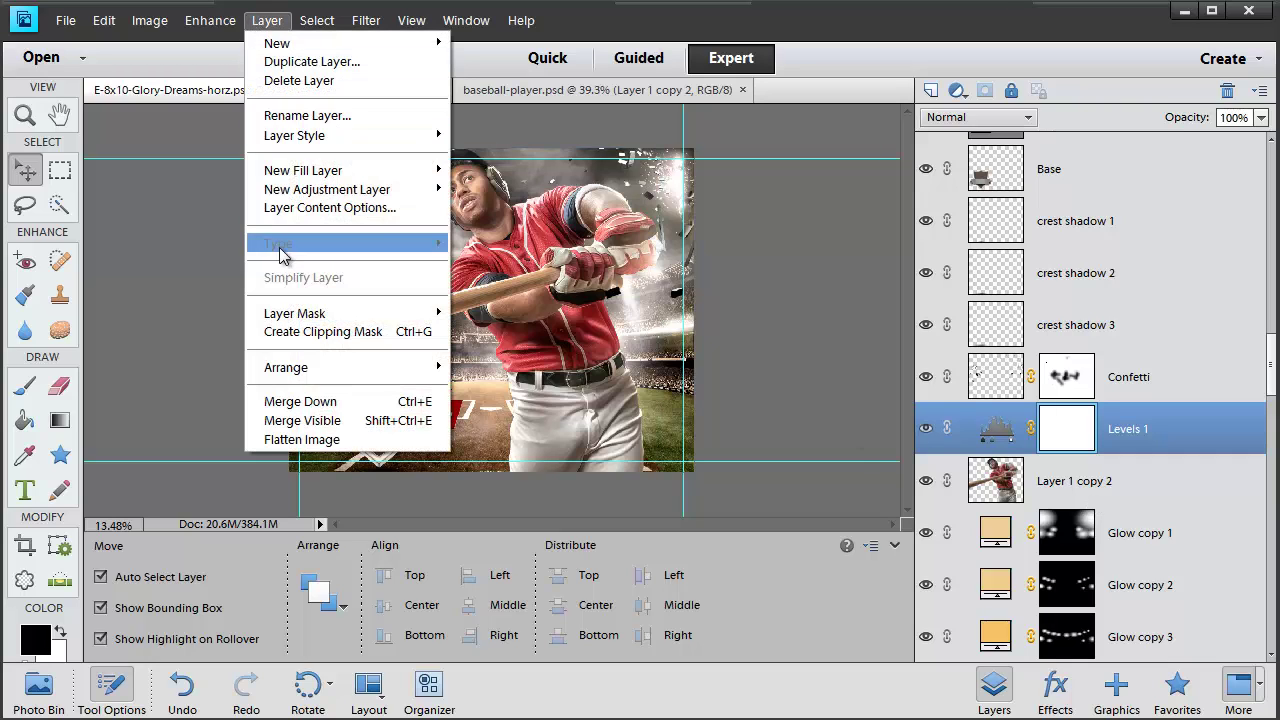
click(279, 331)
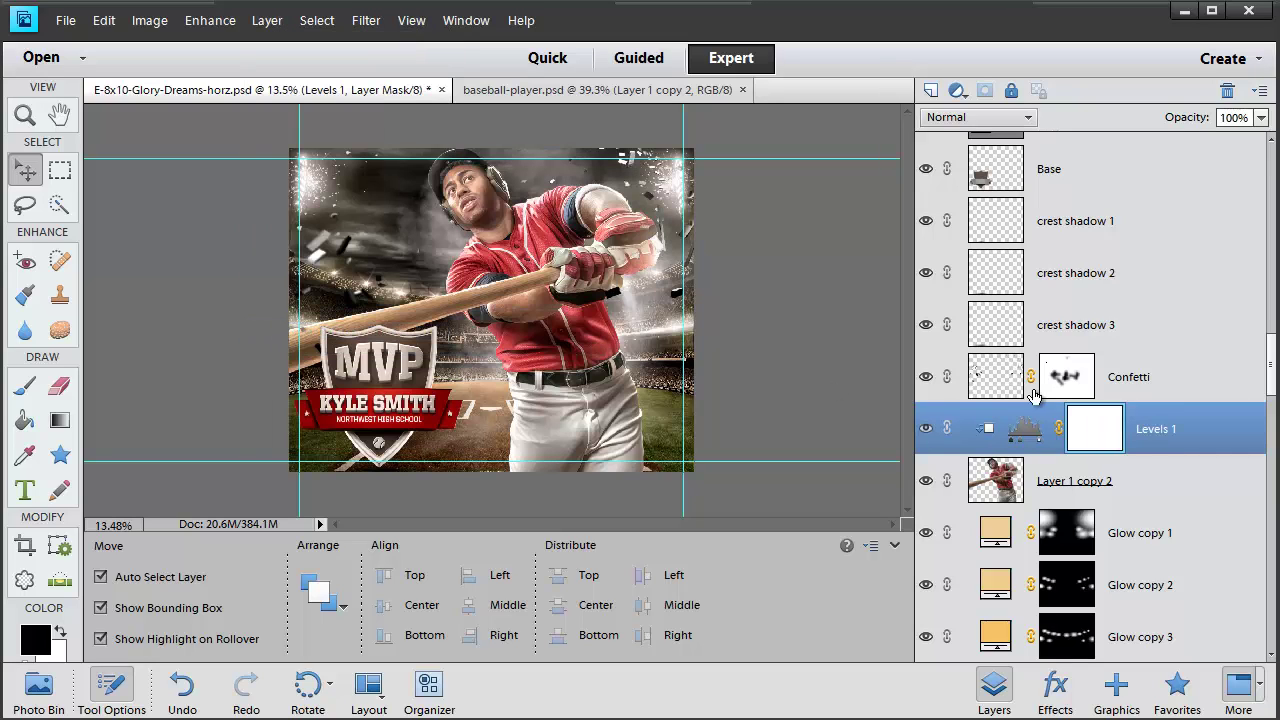
click(927, 430)
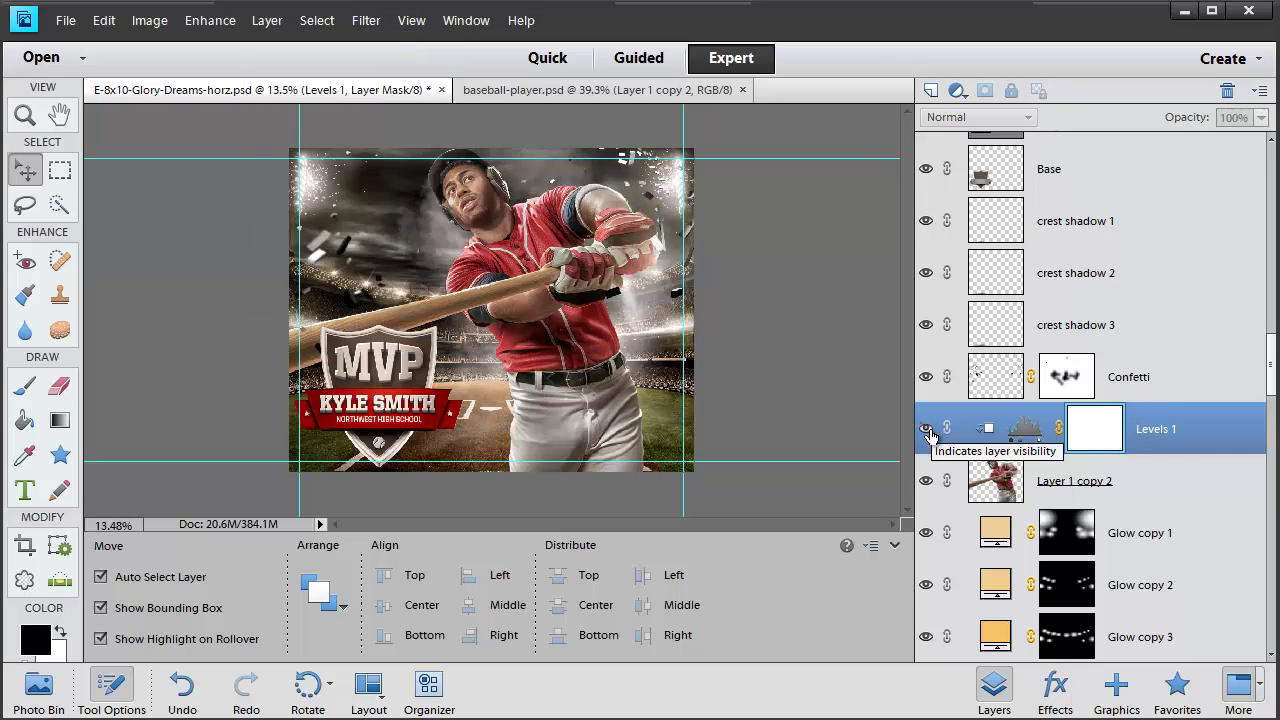
click(927, 430)
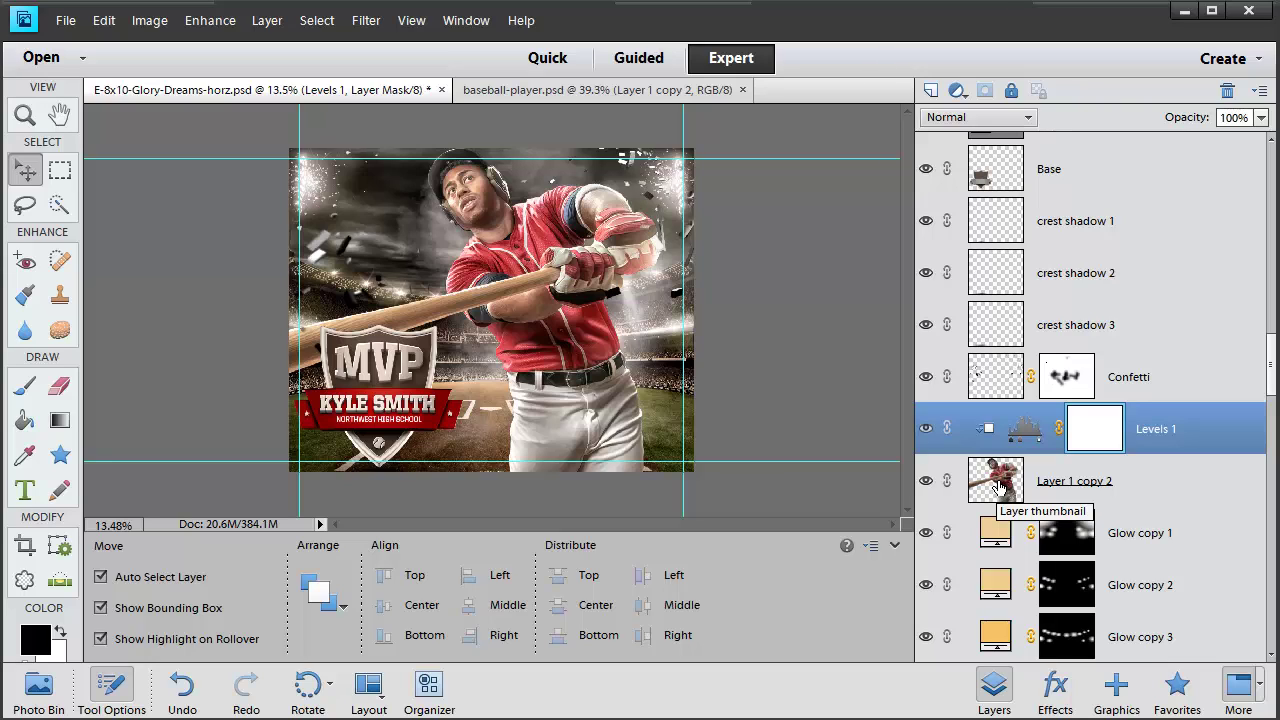
Add a Warming Filter (85) photo filter at 25% density, clipped to the batter layer
click(959, 91)
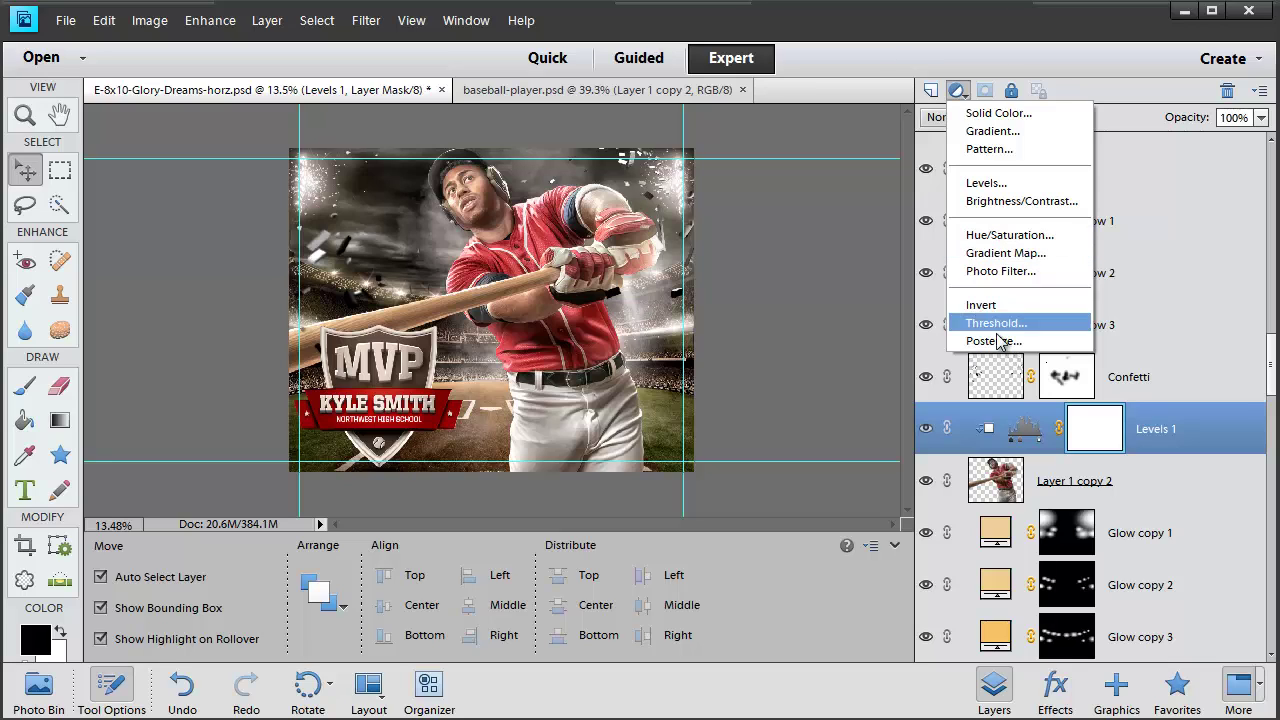
click(1001, 280)
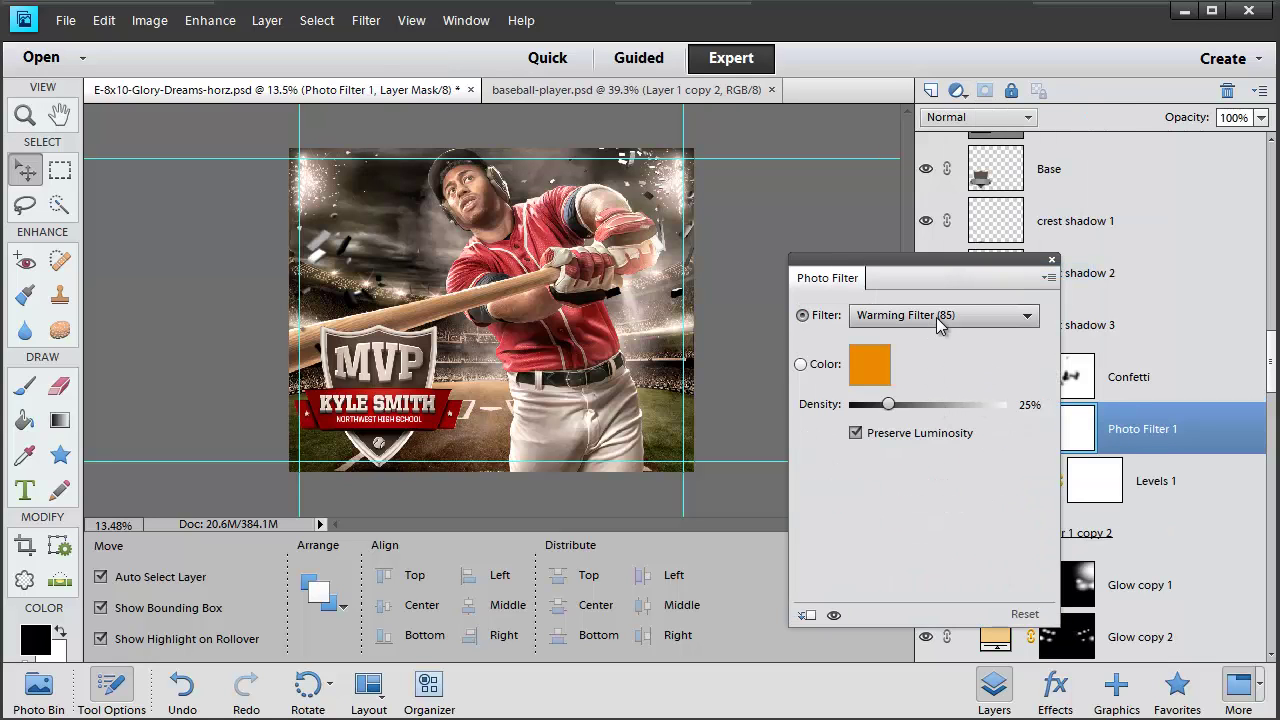
click(1051, 259)
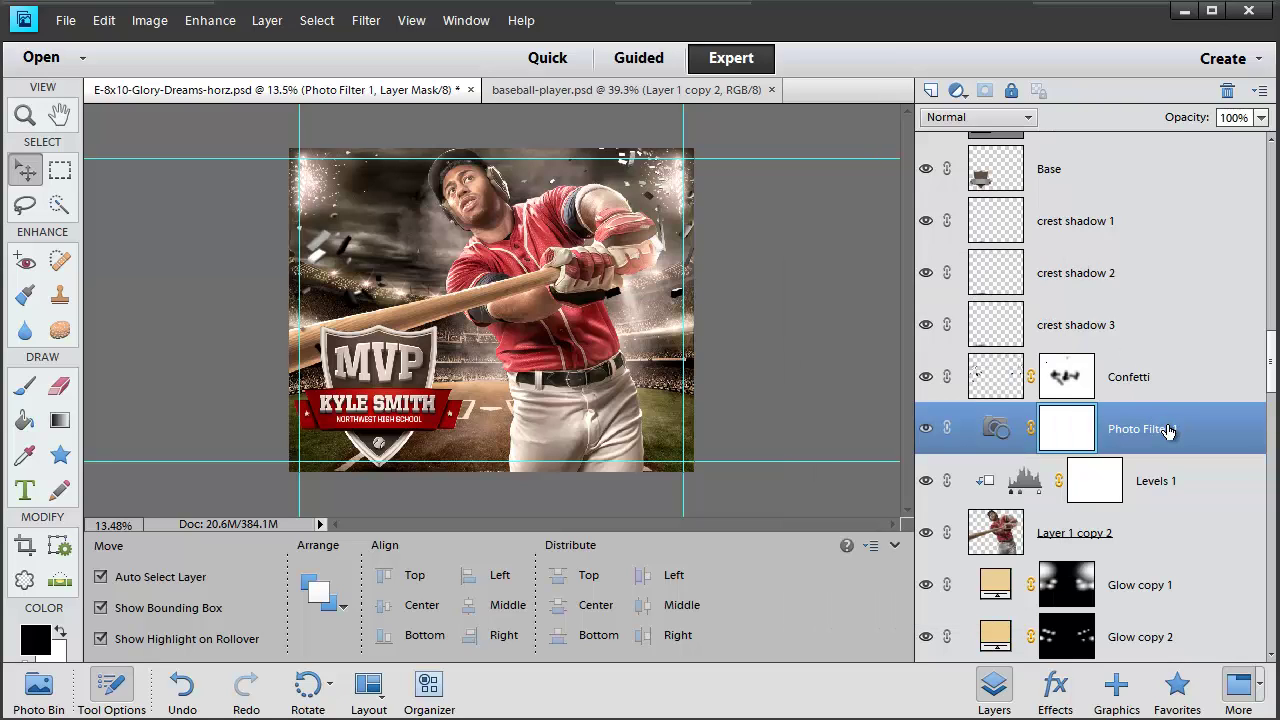
key(ctrl+g)
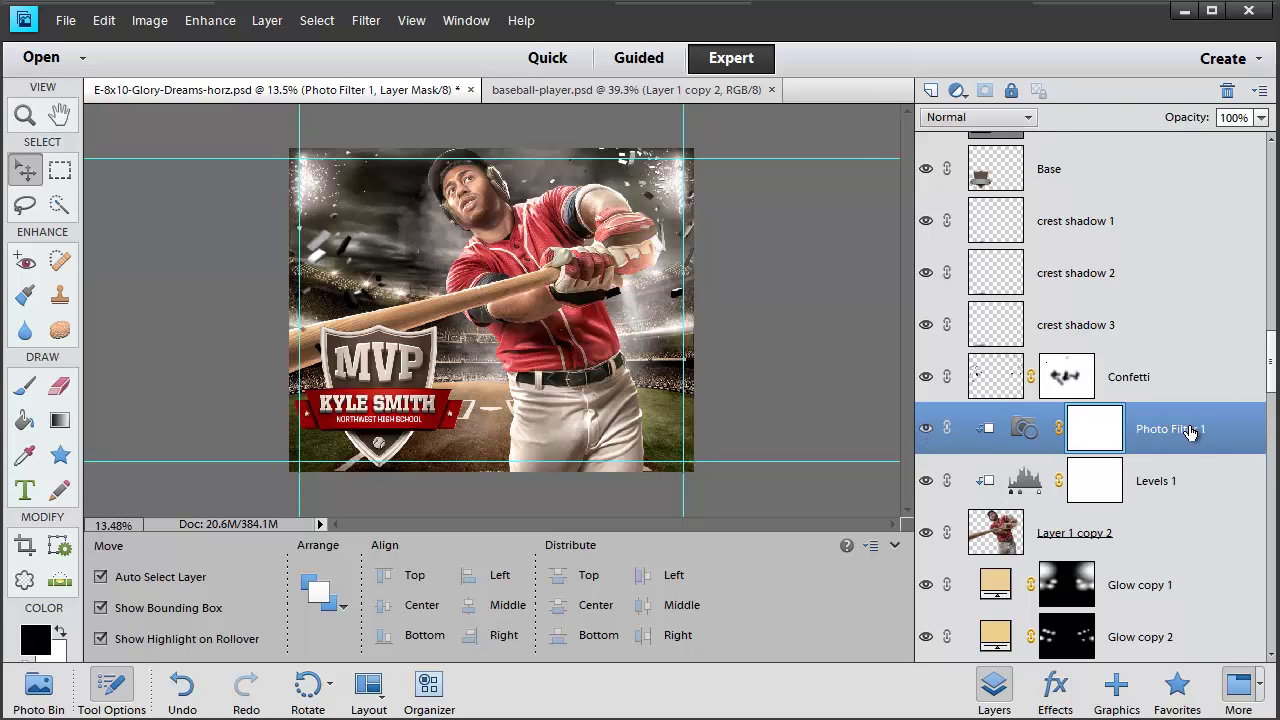
drag(1268, 362, 1262, 192)
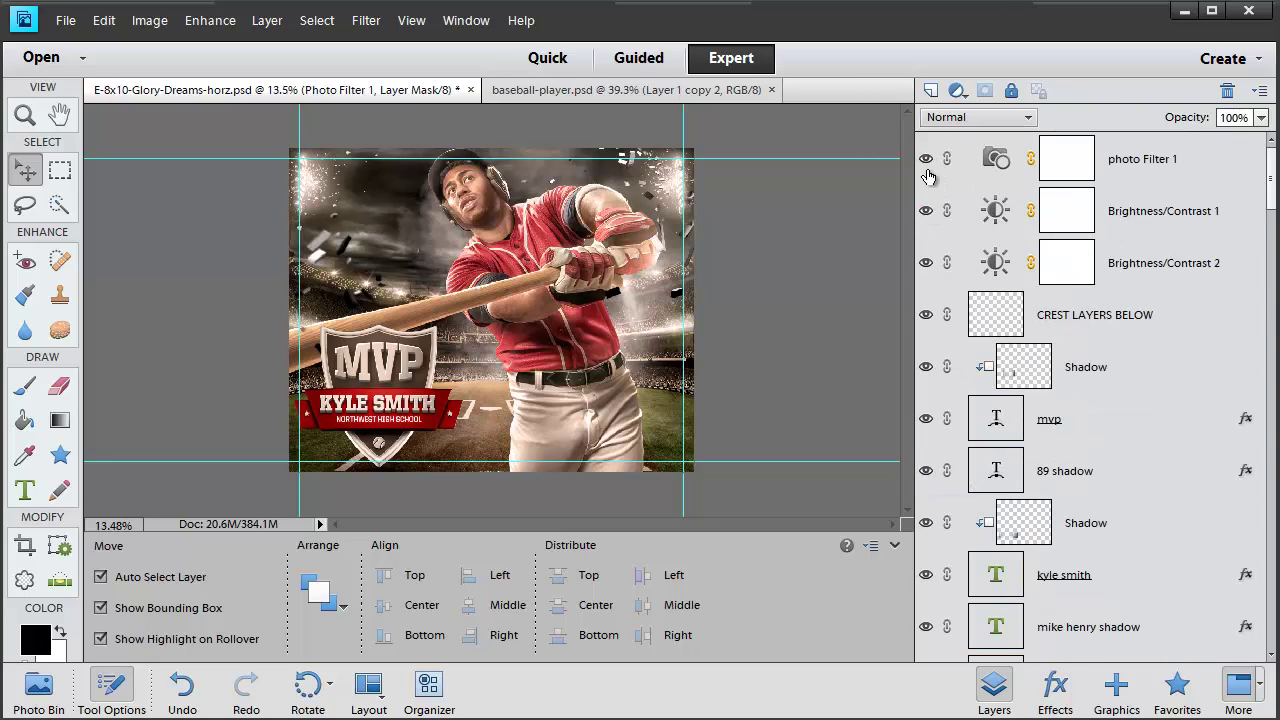
Switch Photo Filter 1 to a preset filter and preview the Red and Green presets
click(926, 162)
click(998, 158)
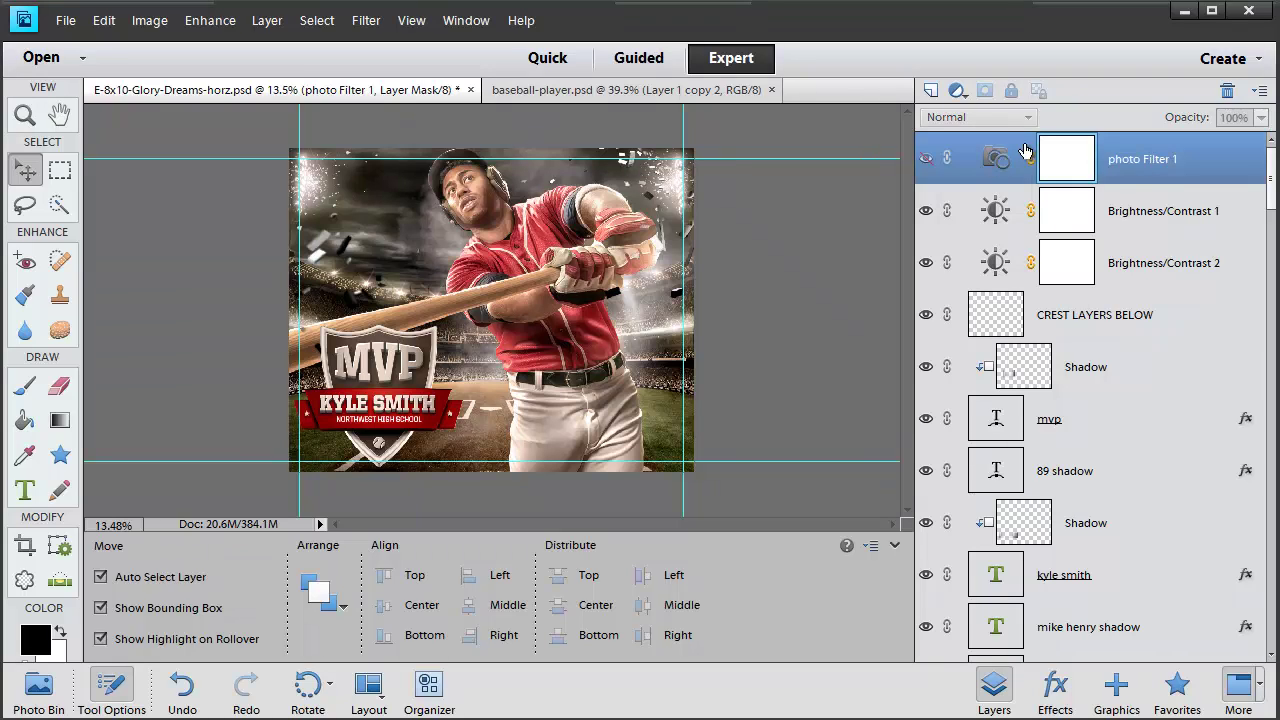
double_click(1012, 155)
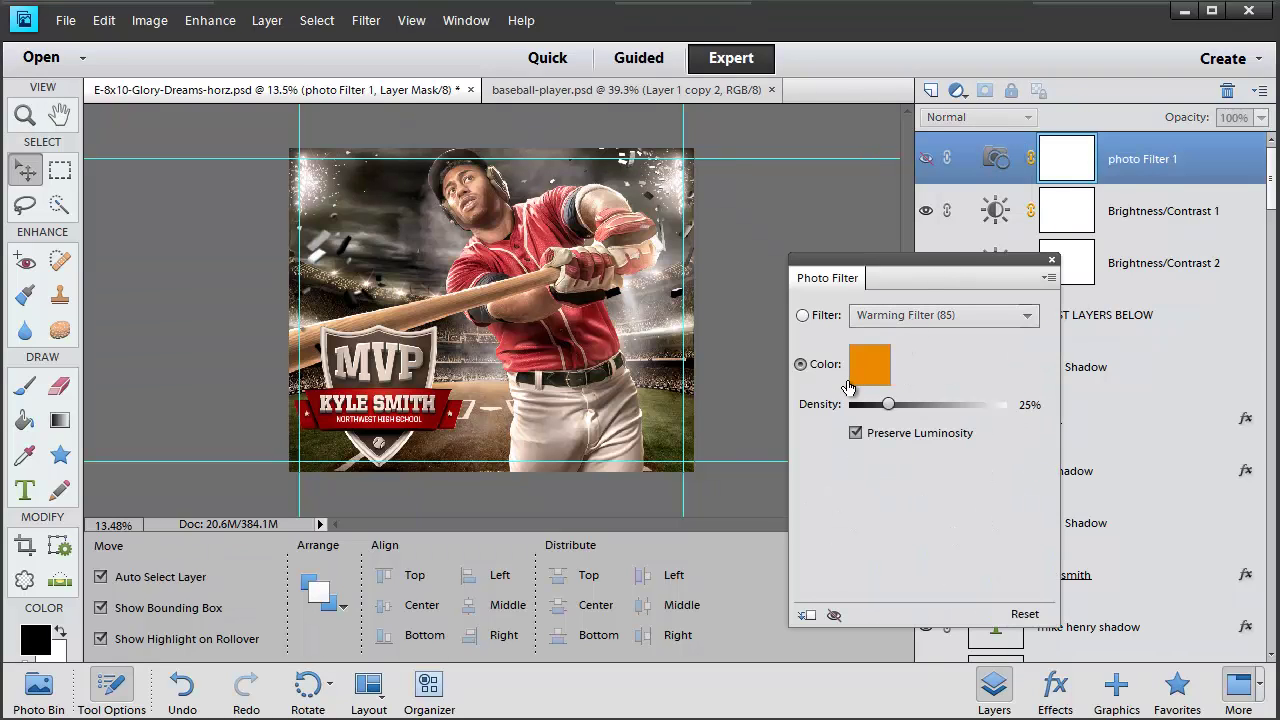
click(803, 316)
click(913, 314)
click(907, 339)
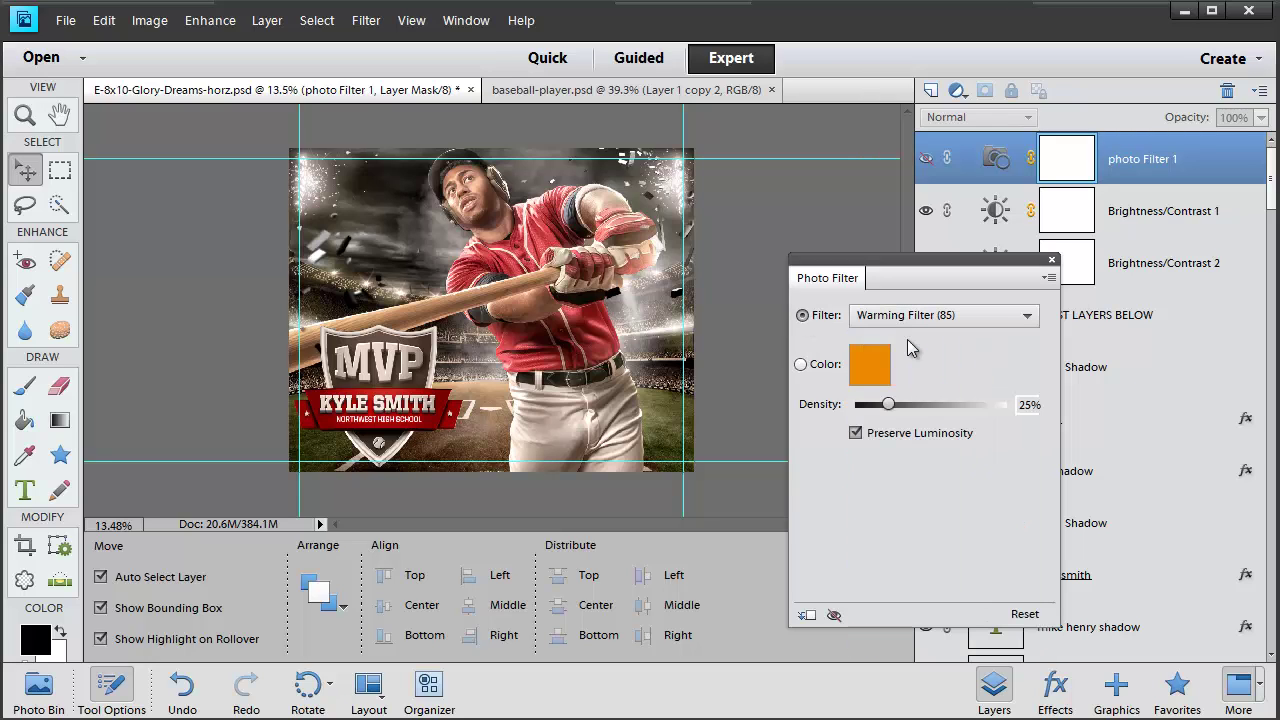
key(Down)
key(Down)
key(Down)
key(Down)
key(Down)
key(Down)
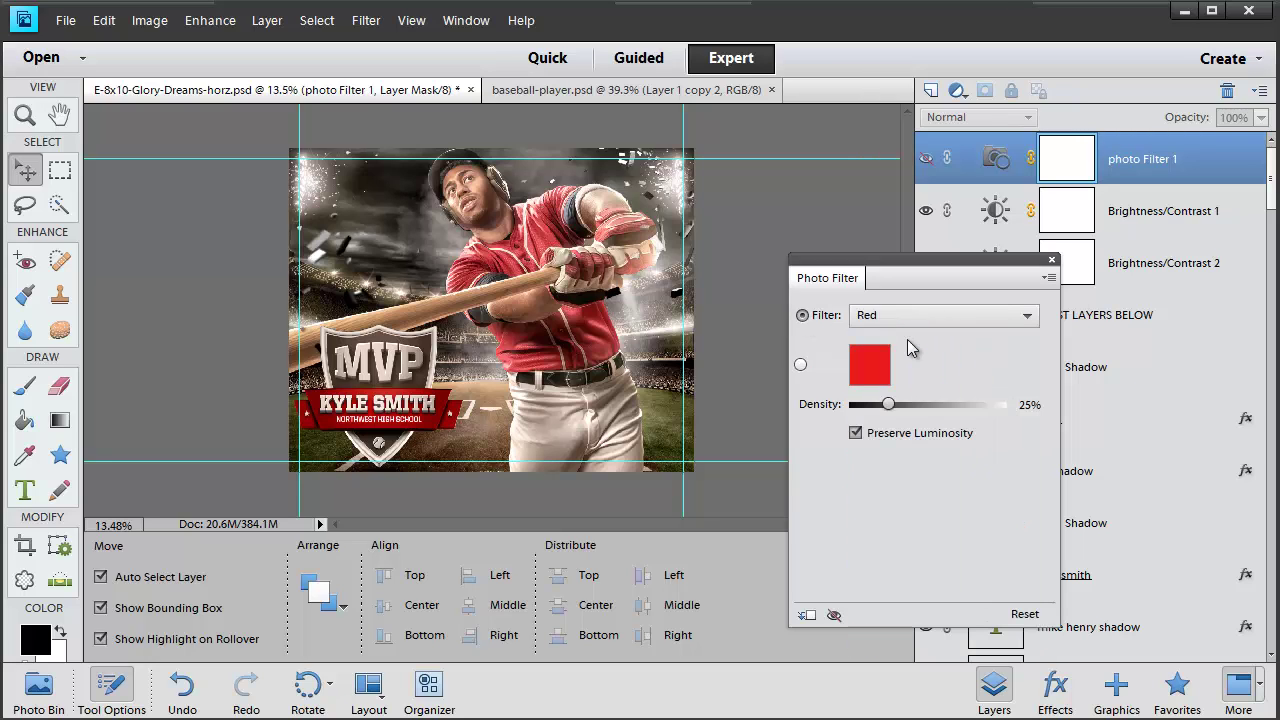
key(Down)
key(Down)
key(Down)
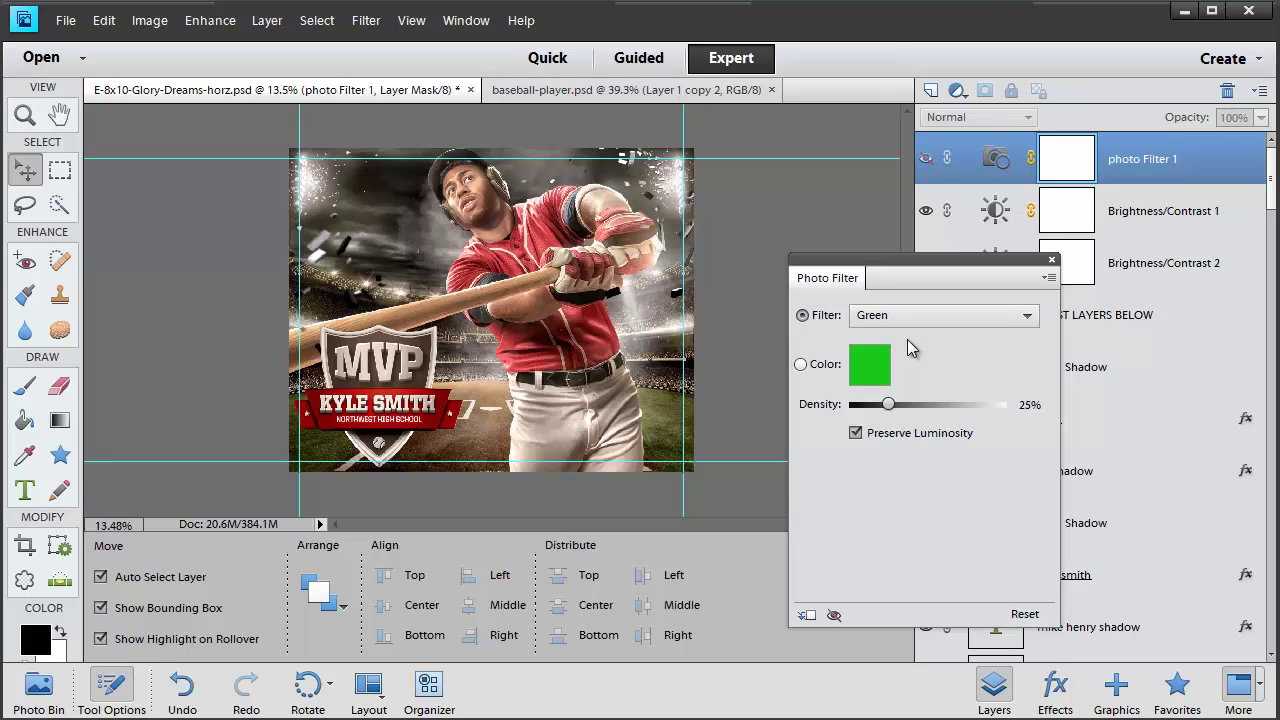
Try Warming Filter (81), Red and Violet presets, then settle on Warming Filter (85)
click(926, 158)
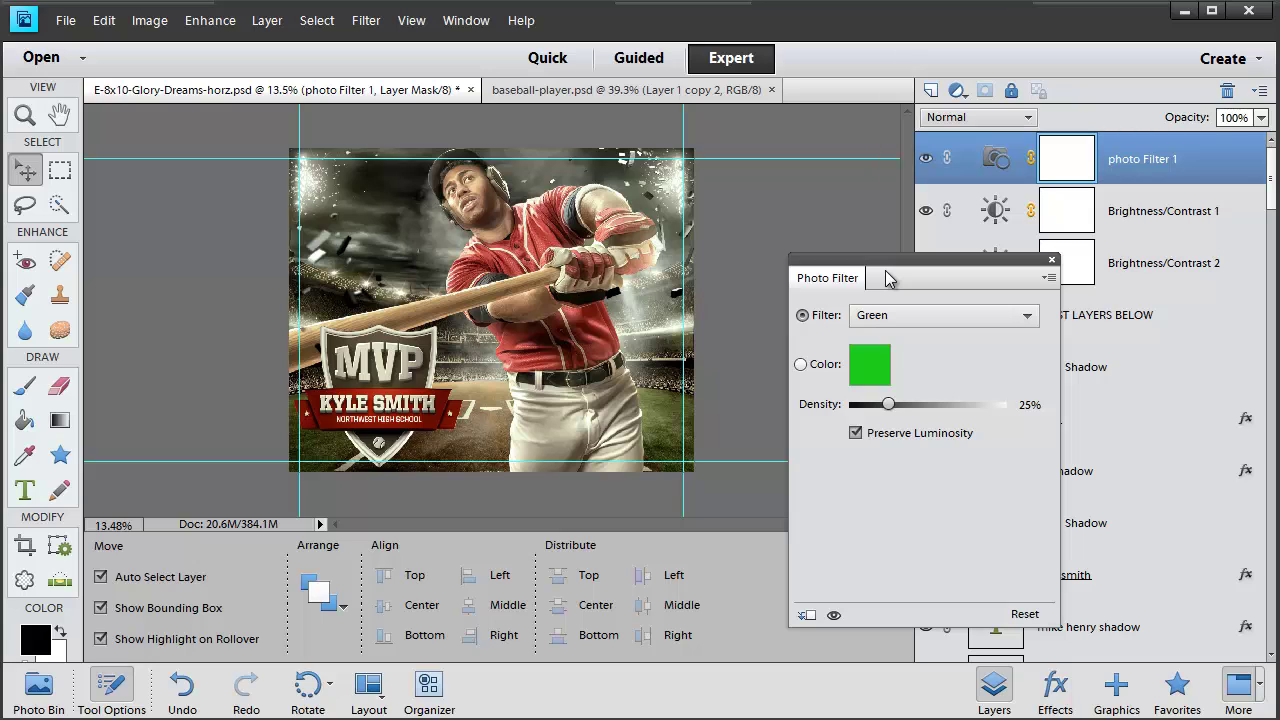
click(880, 315)
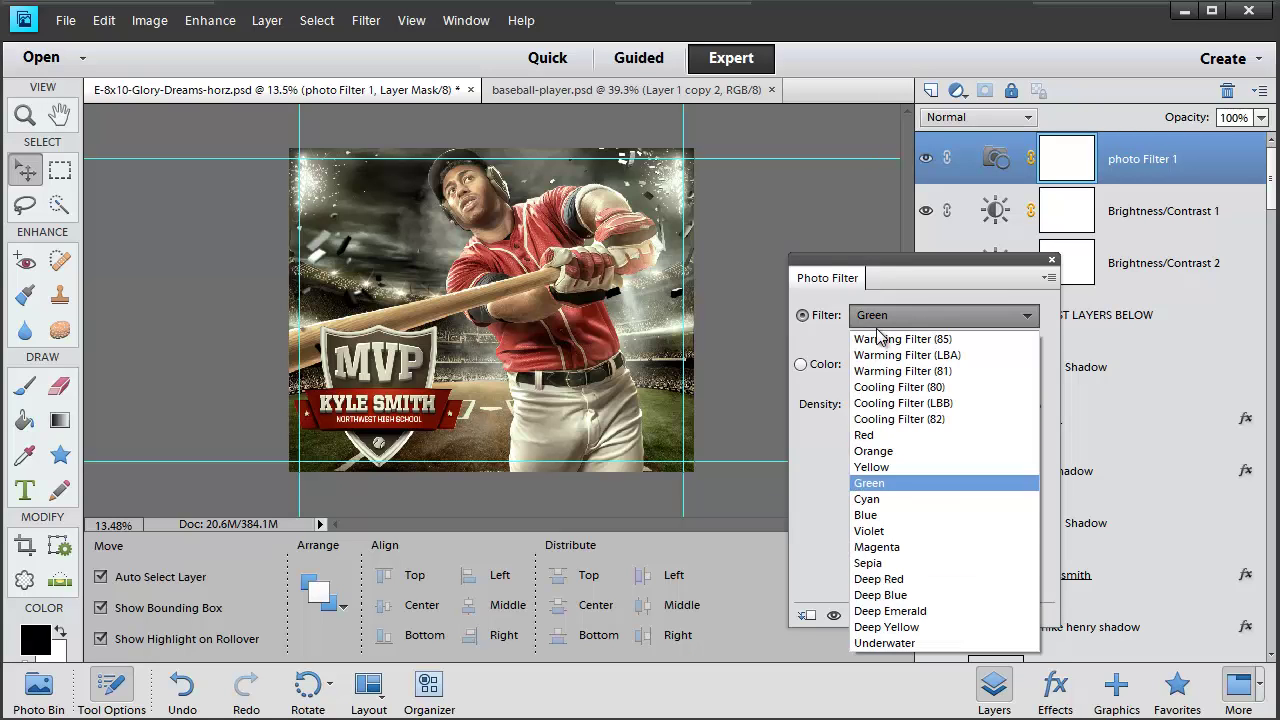
click(880, 316)
click(880, 324)
click(882, 362)
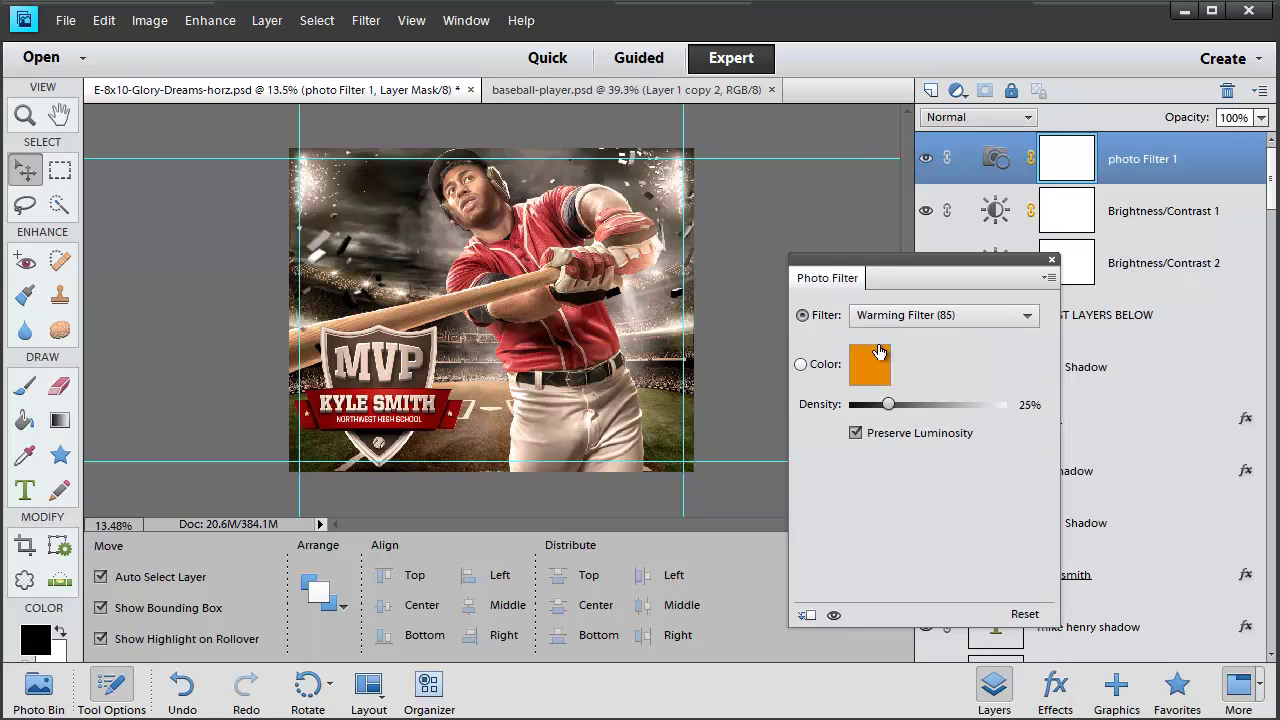
key(Down)
key(Down)
key(Down)
key(Down)
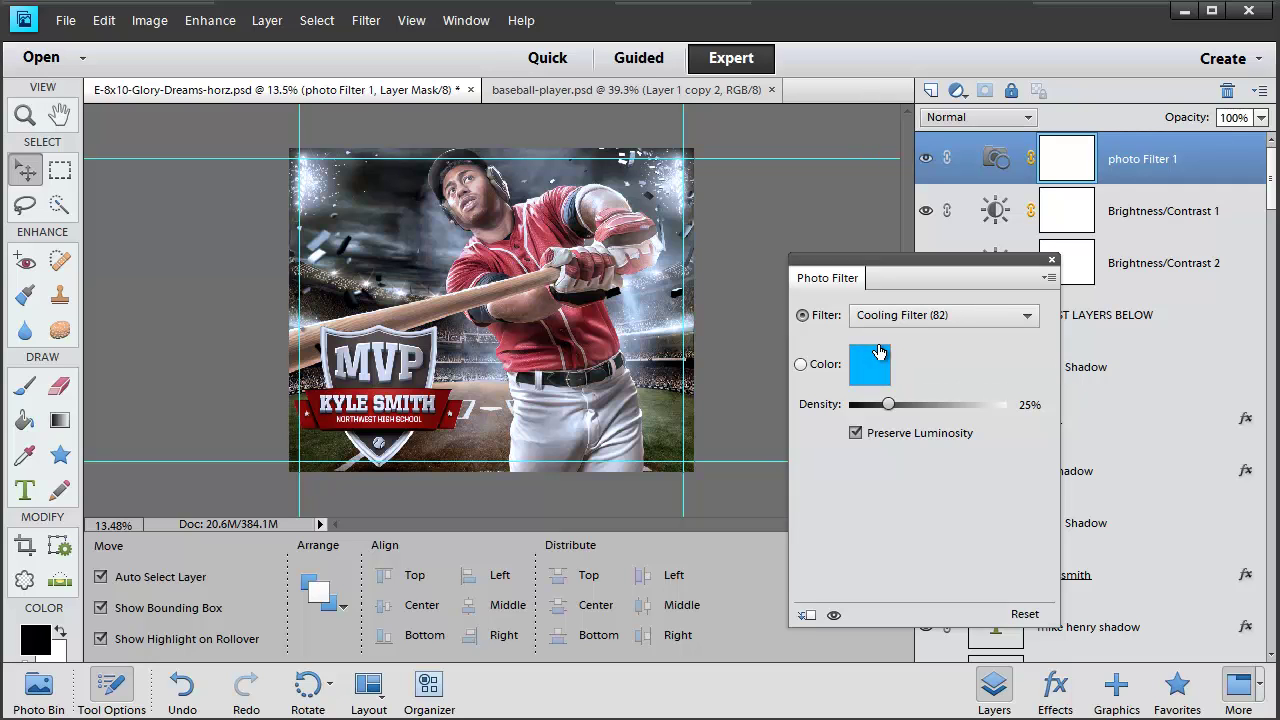
key(Down)
key(Down)
key(Down)
key(Down)
key(Down)
key(Down)
key(Down)
key(Down)
key(Down)
key(Down)
key(Down)
key(Down)
key(Down)
key(Up)
key(Up)
key(Up)
key(Up)
key(Up)
key(Up)
key(Up)
key(Up)
key(Up)
key(Up)
key(Up)
key(Up)
key(Up)
key(Up)
key(Up)
key(Up)
key(Up)
key(Up)
key(Up)
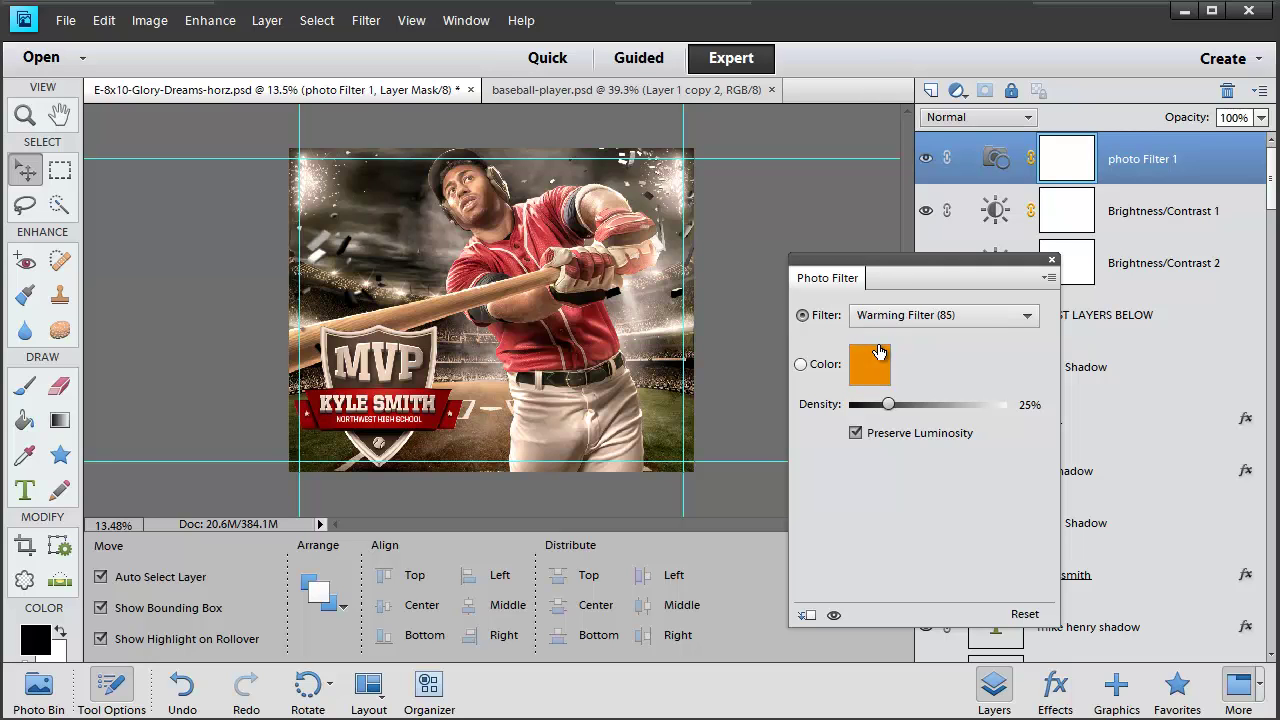
key(Return)
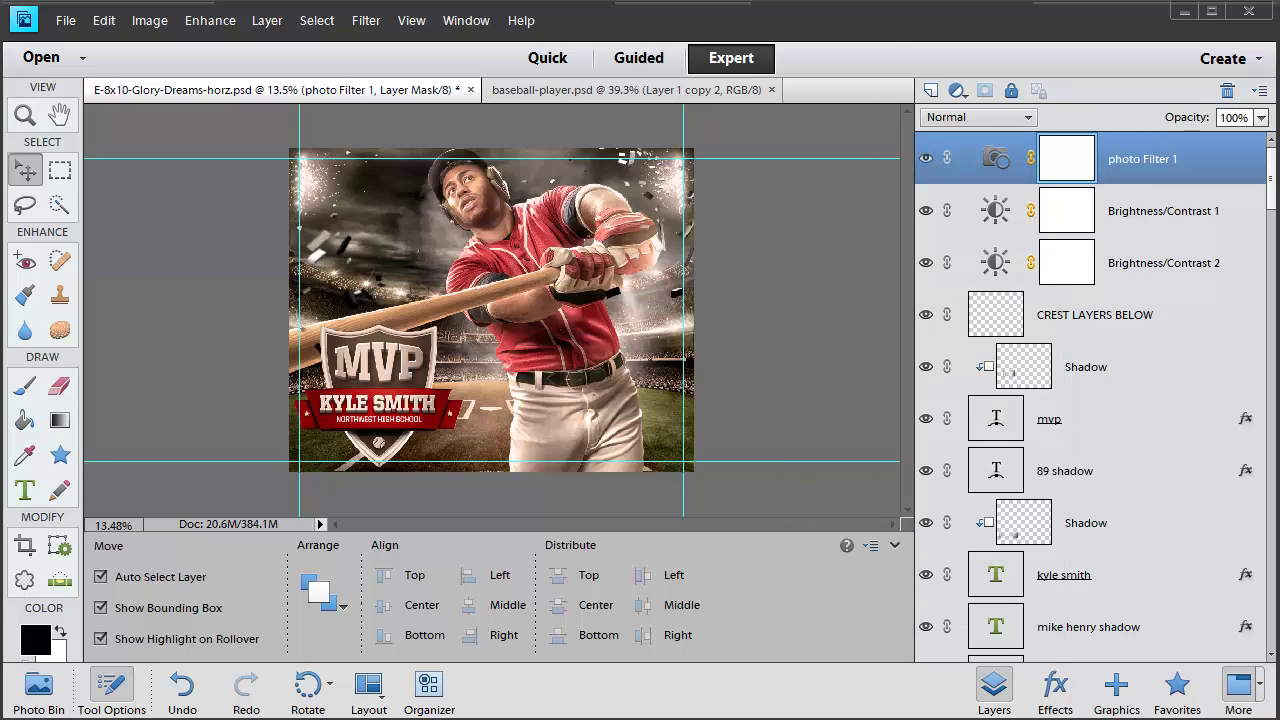